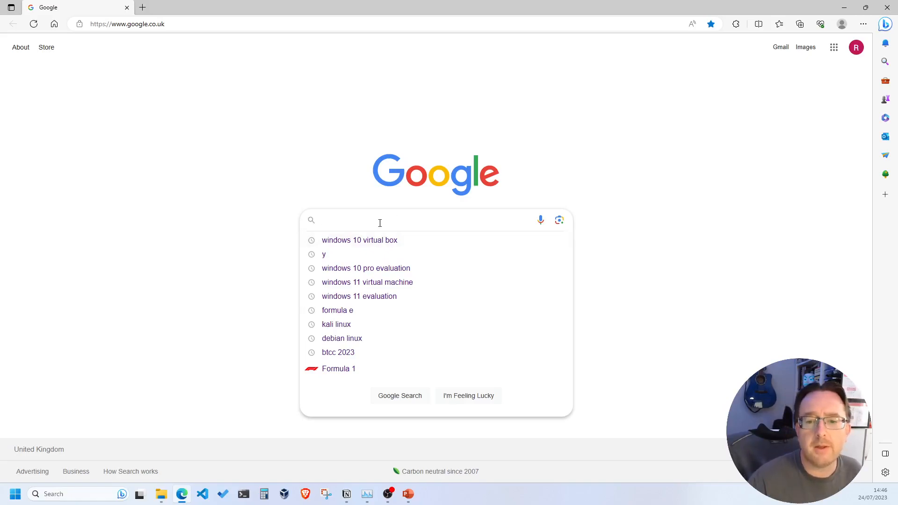
Step: Search Google for 'windows 11 virtual machine' and open Microsoft's 'Download a Windows virtual machine' result
{"action": "type", "text": "windows"}
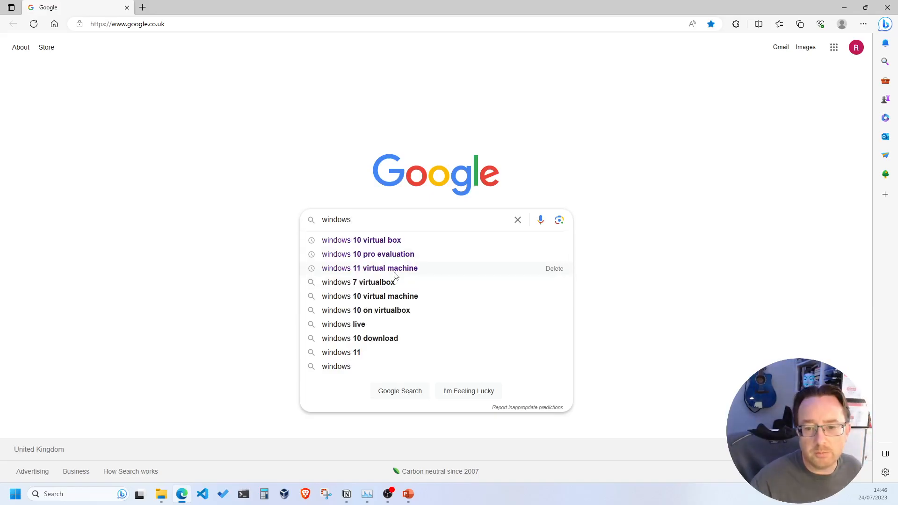
{"action": "left_click", "coordinate": [393, 269]}
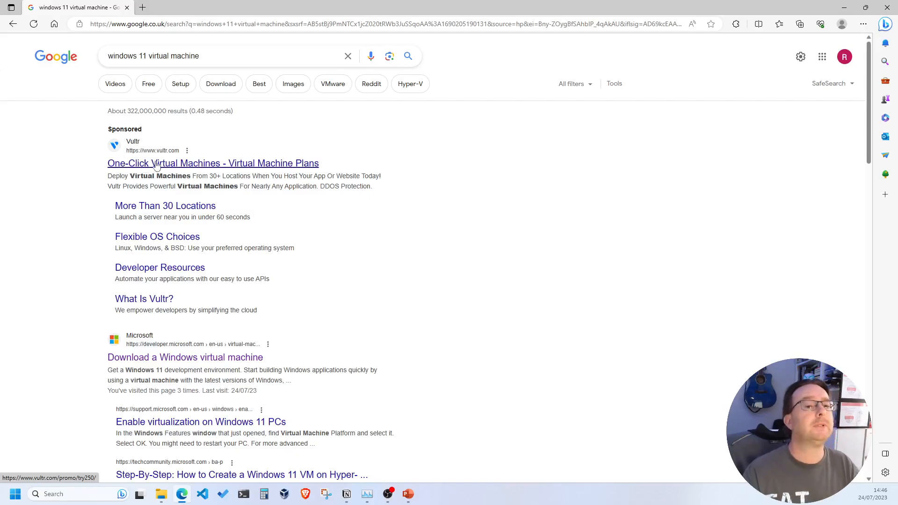
{"action": "scroll", "coordinate": [133, 167], "scroll_direction": "down", "scroll_amount": 4}
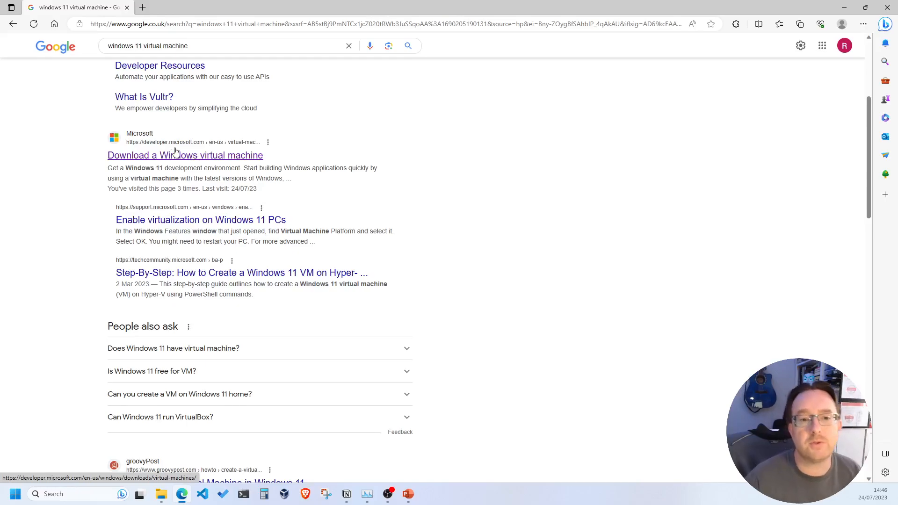
{"action": "left_click", "coordinate": [180, 157]}
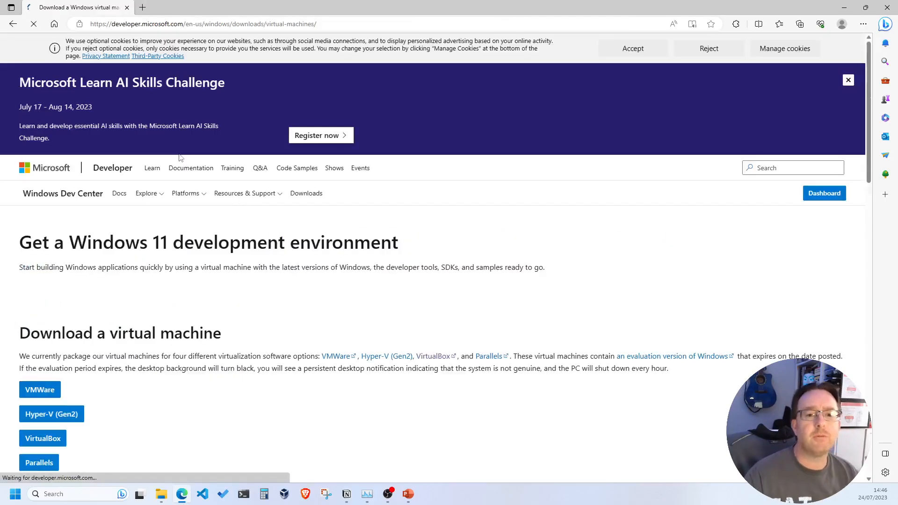
Step: Highlight the 'Expiration date: September 13, 2023' line under Download a virtual machine, then clear the selection
{"action": "scroll", "coordinate": [181, 168], "scroll_direction": "down", "scroll_amount": 4}
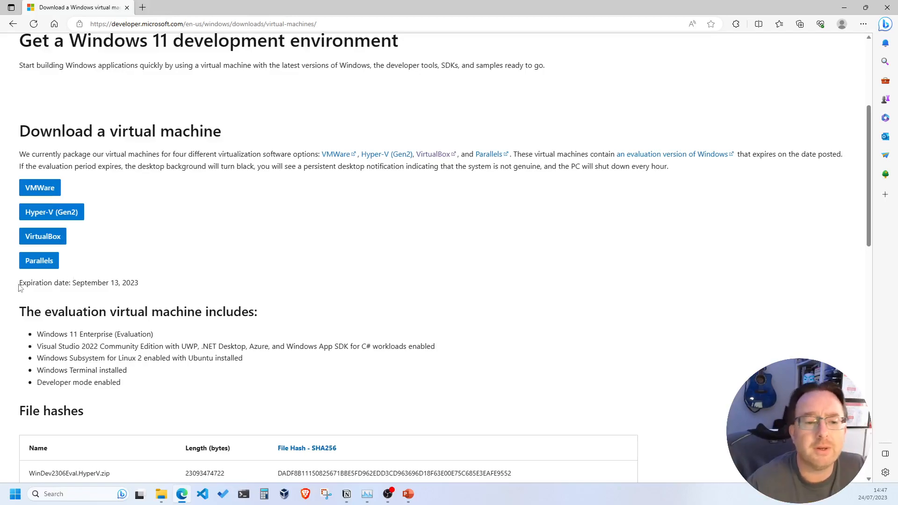
{"action": "left_click_drag", "start_coordinate": [21, 283], "coordinate": [139, 286]}
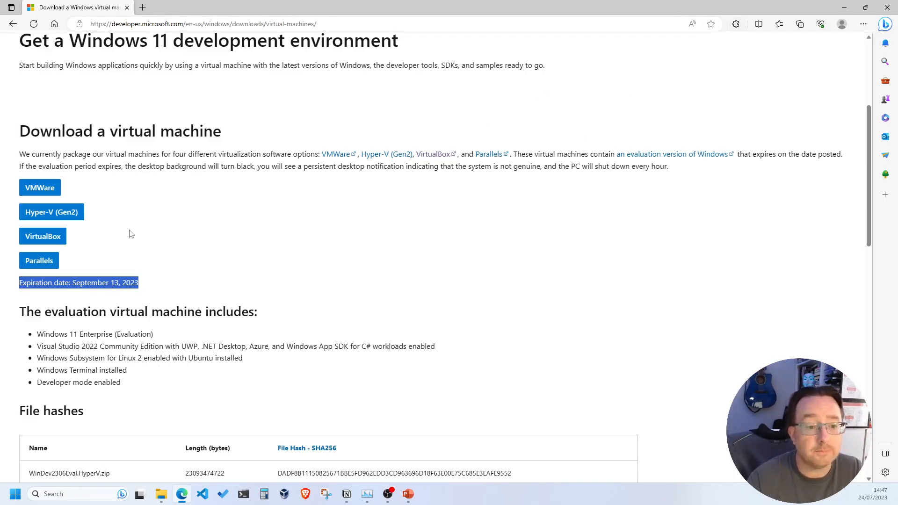
{"action": "left_click", "coordinate": [191, 222]}
{"action": "scroll", "coordinate": [127, 253], "scroll_direction": "down", "scroll_amount": 3}
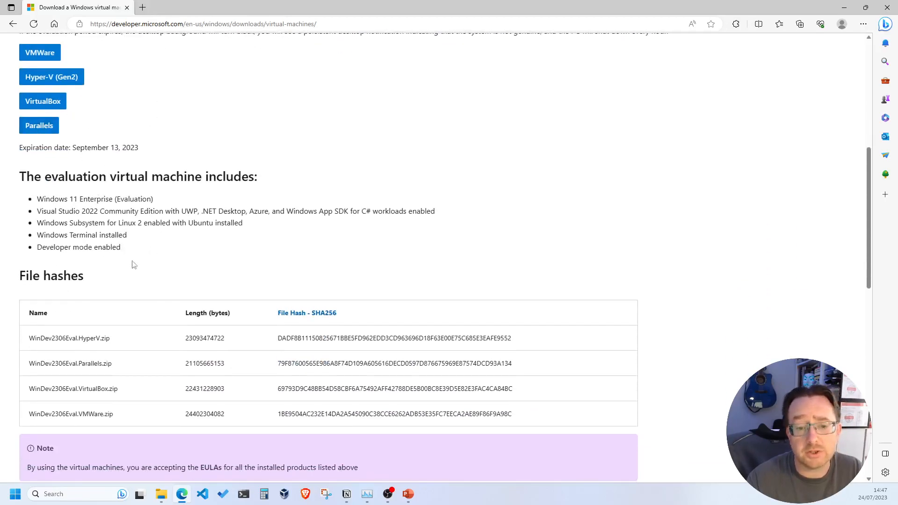
{"action": "scroll", "coordinate": [119, 247], "scroll_direction": "down", "scroll_amount": 3}
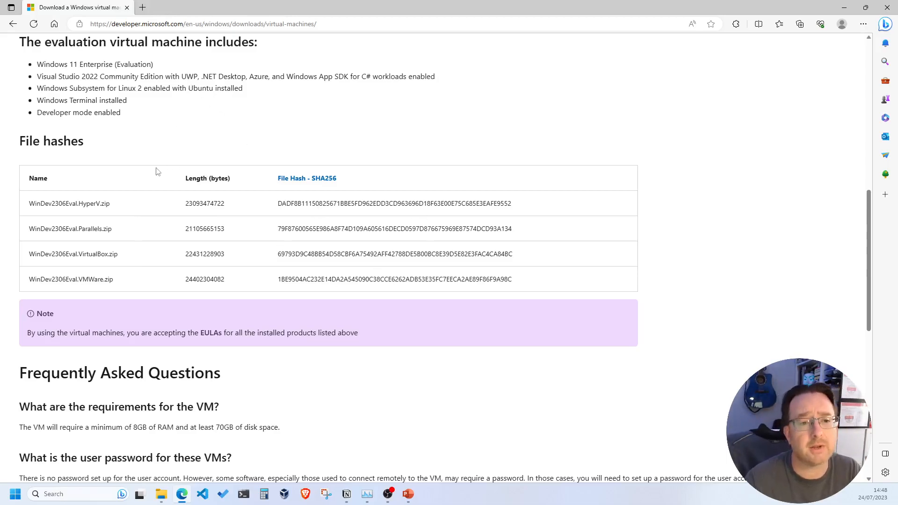
{"action": "scroll", "coordinate": [157, 172], "scroll_direction": "up", "scroll_amount": 3}
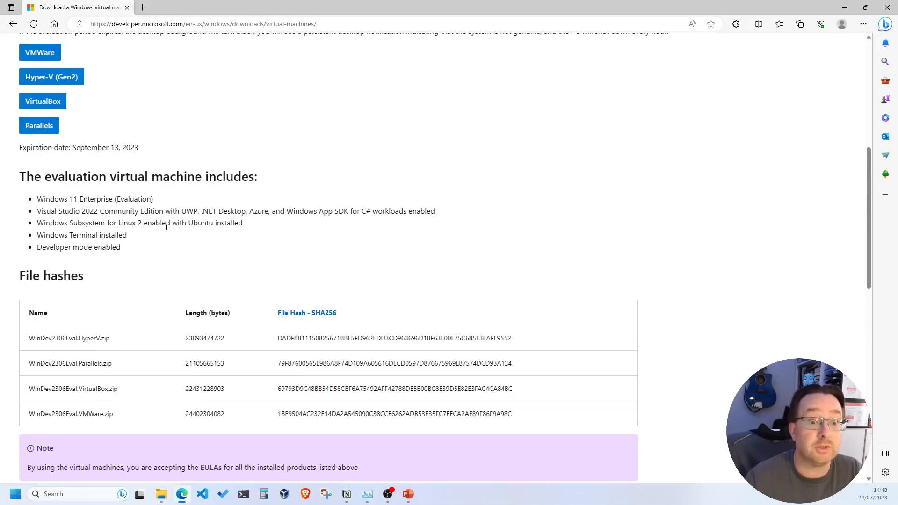
{"action": "scroll", "coordinate": [167, 238], "scroll_direction": "down", "scroll_amount": 4}
{"action": "scroll", "coordinate": [166, 237], "scroll_direction": "down", "scroll_amount": 3}
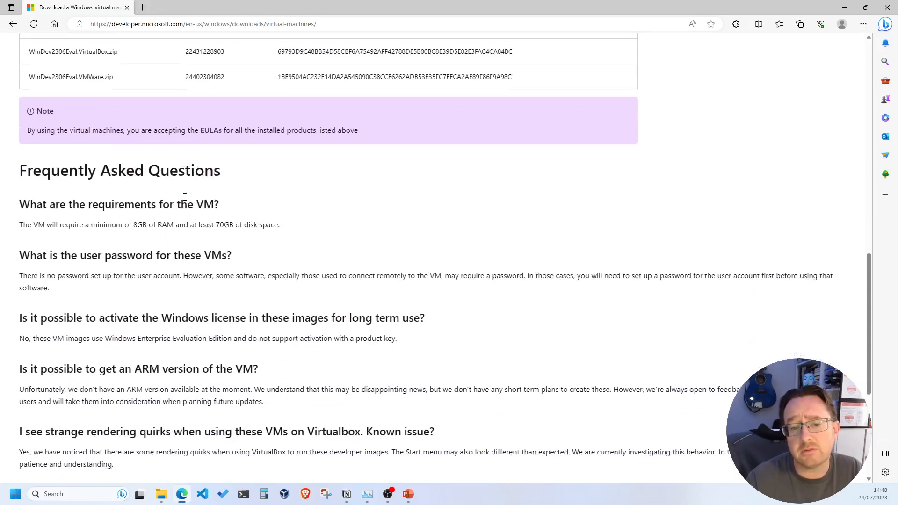
{"action": "scroll", "coordinate": [127, 229], "scroll_direction": "down", "scroll_amount": 3}
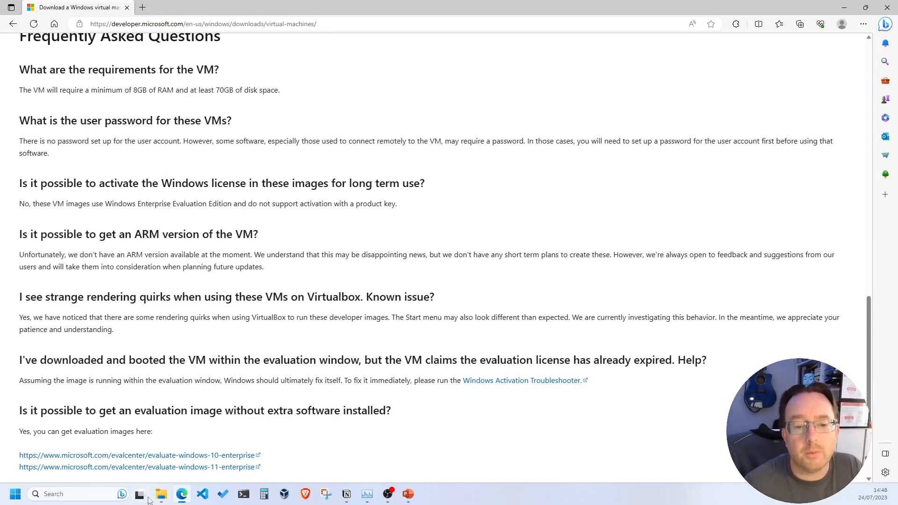
{"action": "scroll", "coordinate": [118, 282], "scroll_direction": "down", "scroll_amount": 1}
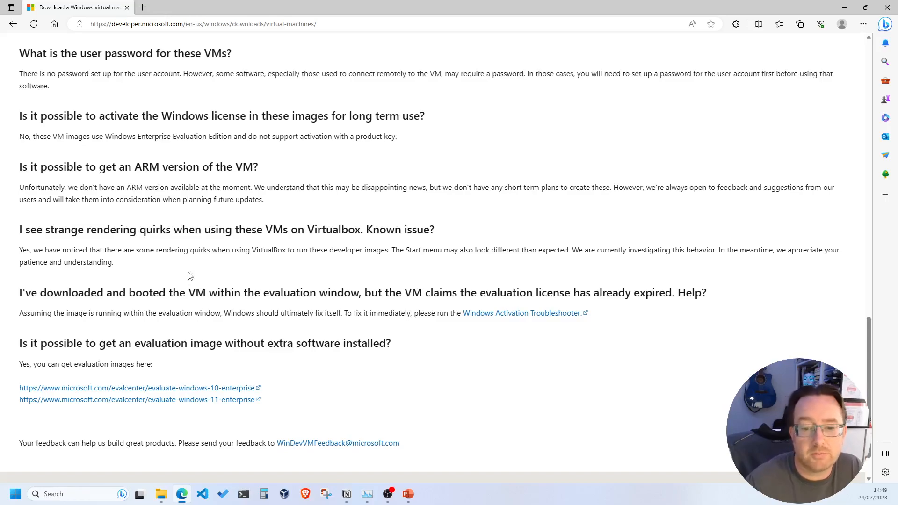
{"action": "scroll", "coordinate": [189, 278], "scroll_direction": "down", "scroll_amount": 2}
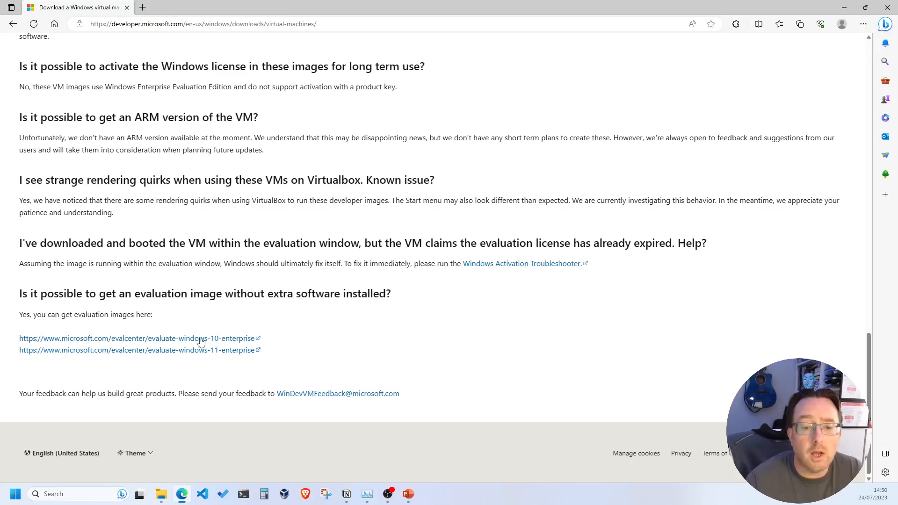
{"action": "scroll", "coordinate": [181, 349], "scroll_direction": "up", "scroll_amount": 20}
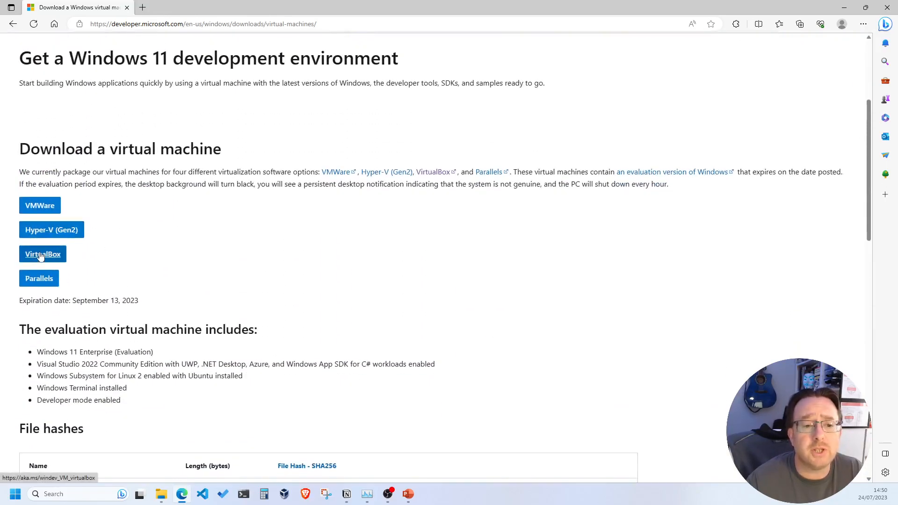
Step: Start the 20.9 GB WinDev2306Eval.VirtualBox.zip download, then cancel it and dismiss the empty downloads list
{"action": "left_click", "coordinate": [41, 257]}
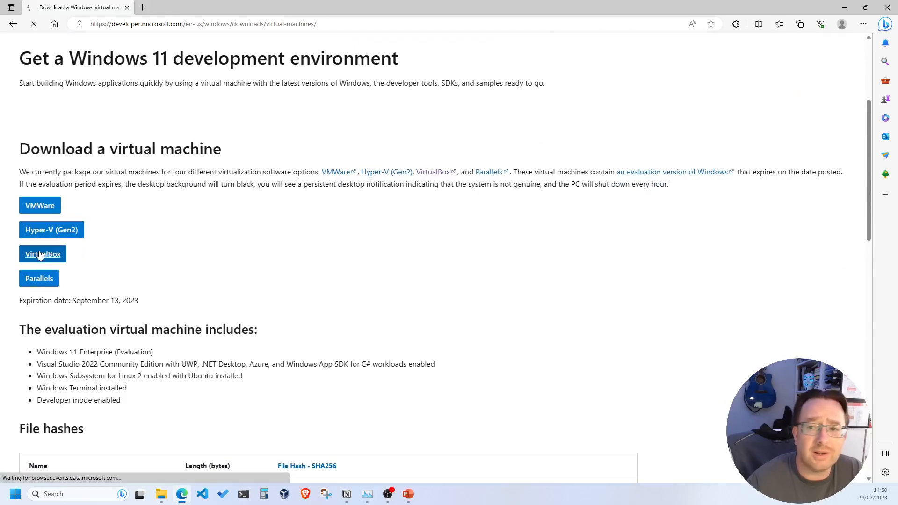
{"action": "mouse_move", "coordinate": [786, 65]}
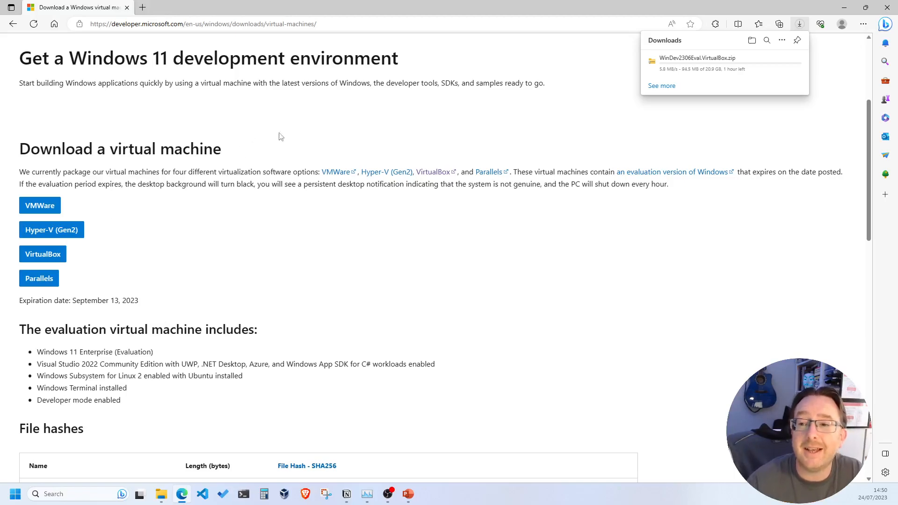
{"action": "mouse_move", "coordinate": [693, 77]}
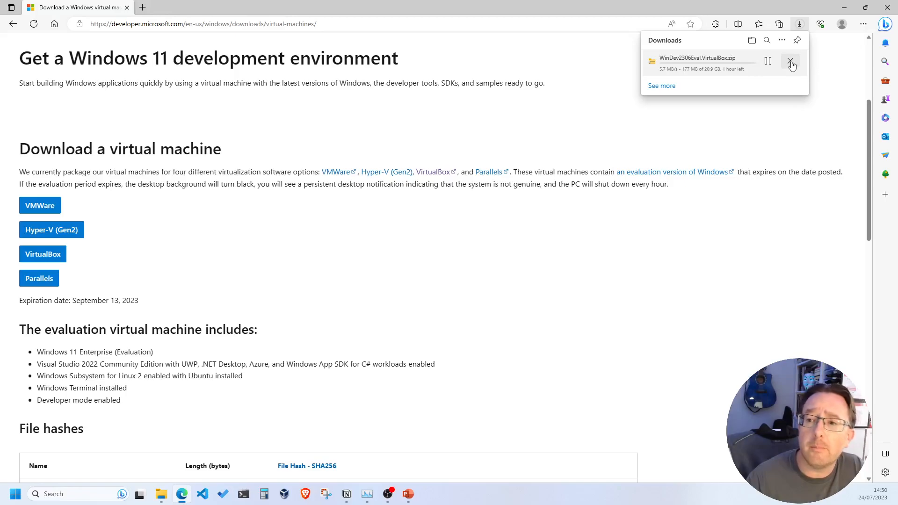
{"action": "left_click", "coordinate": [795, 67]}
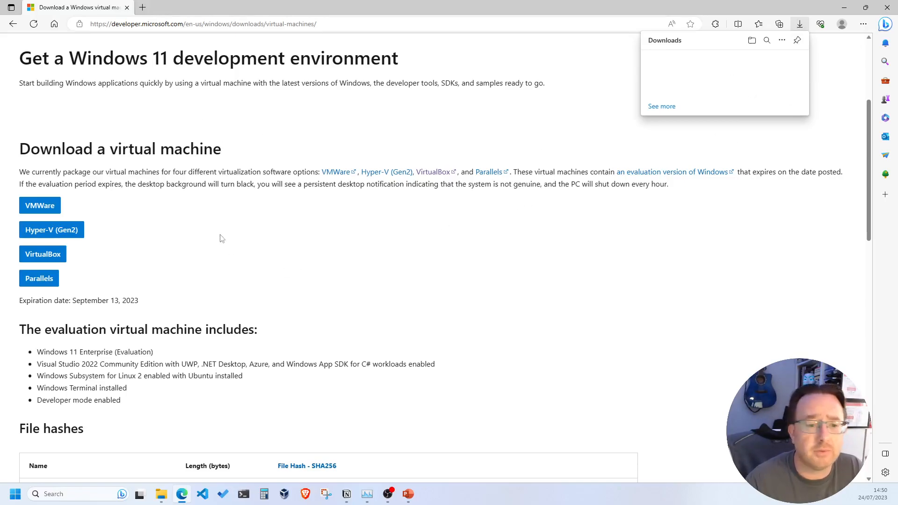
{"action": "left_click", "coordinate": [205, 250]}
{"action": "scroll", "coordinate": [205, 250], "scroll_direction": "down", "scroll_amount": 20}
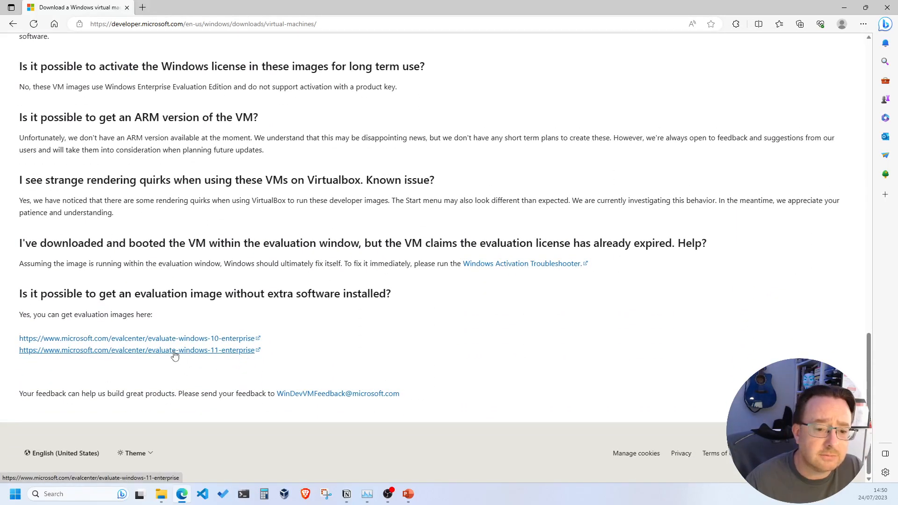
Step: Open the Windows 11 Enterprise evaluation page and scroll through it to the Enterprise ISO trial sign-up
{"action": "left_click", "coordinate": [174, 351]}
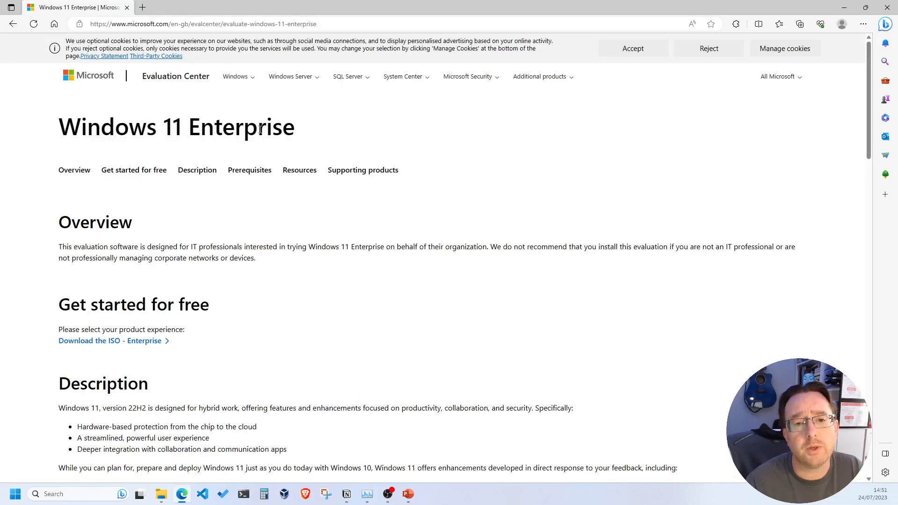
{"action": "scroll", "coordinate": [204, 262], "scroll_direction": "down", "scroll_amount": 3}
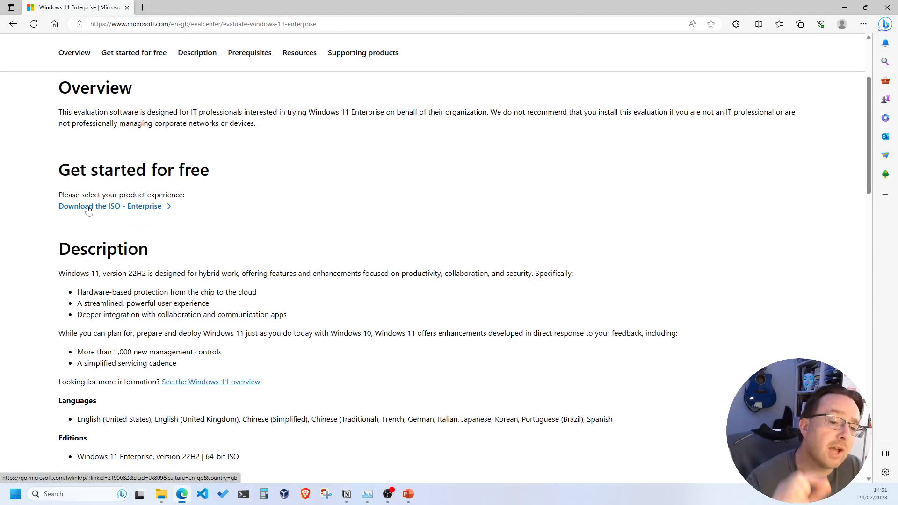
{"action": "scroll", "coordinate": [108, 398], "scroll_direction": "down", "scroll_amount": 3}
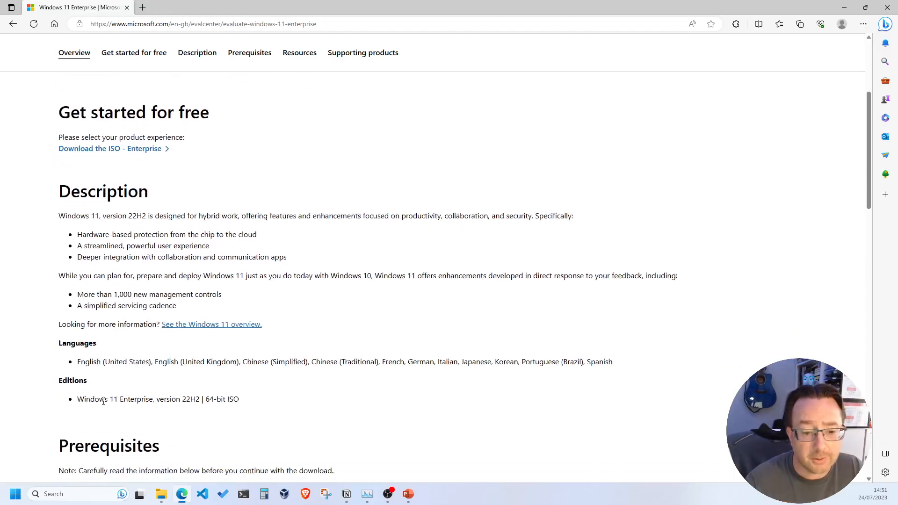
{"action": "scroll", "coordinate": [122, 340], "scroll_direction": "down", "scroll_amount": 3}
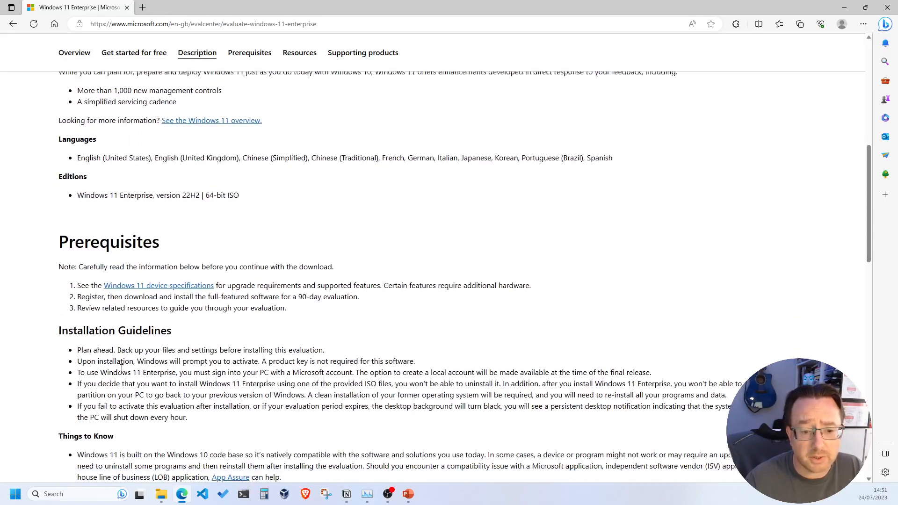
{"action": "scroll", "coordinate": [137, 345], "scroll_direction": "down", "scroll_amount": 5}
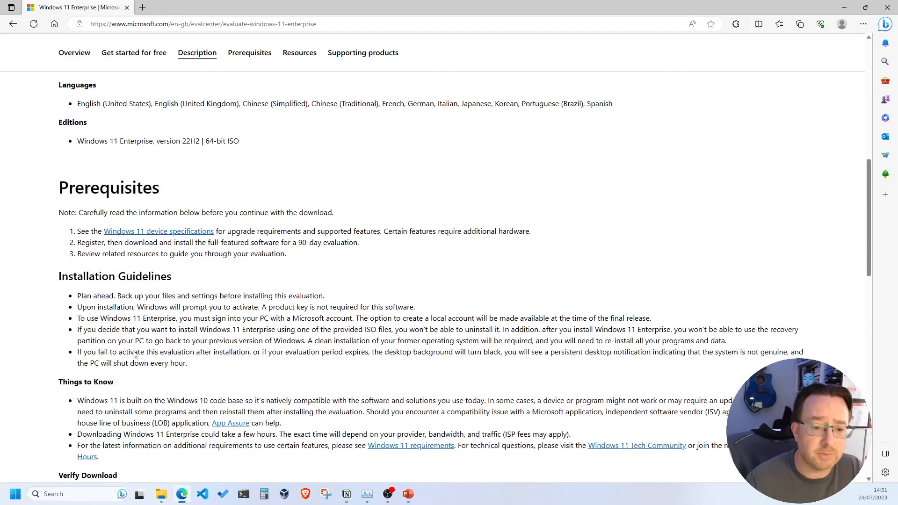
{"action": "scroll", "coordinate": [143, 365], "scroll_direction": "up", "scroll_amount": 5}
{"action": "scroll", "coordinate": [143, 366], "scroll_direction": "up", "scroll_amount": 2}
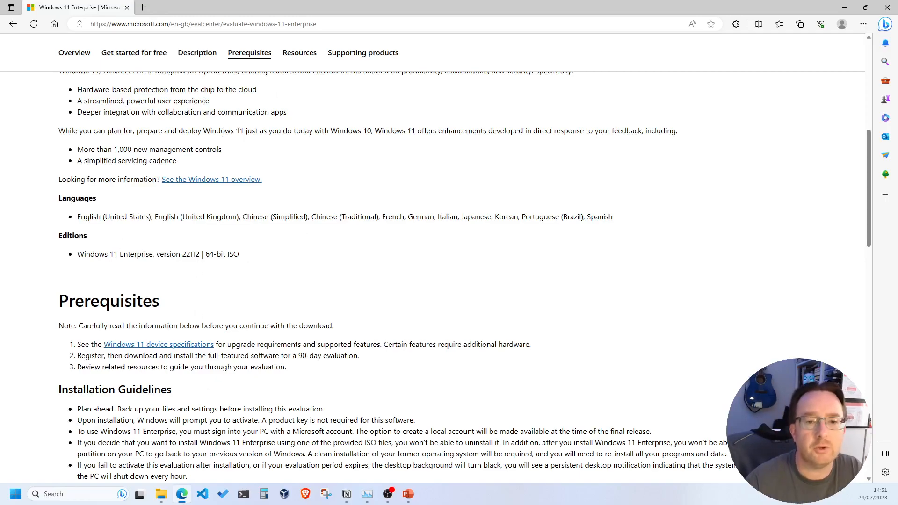
{"action": "scroll", "coordinate": [240, 307], "scroll_direction": "up", "scroll_amount": 7}
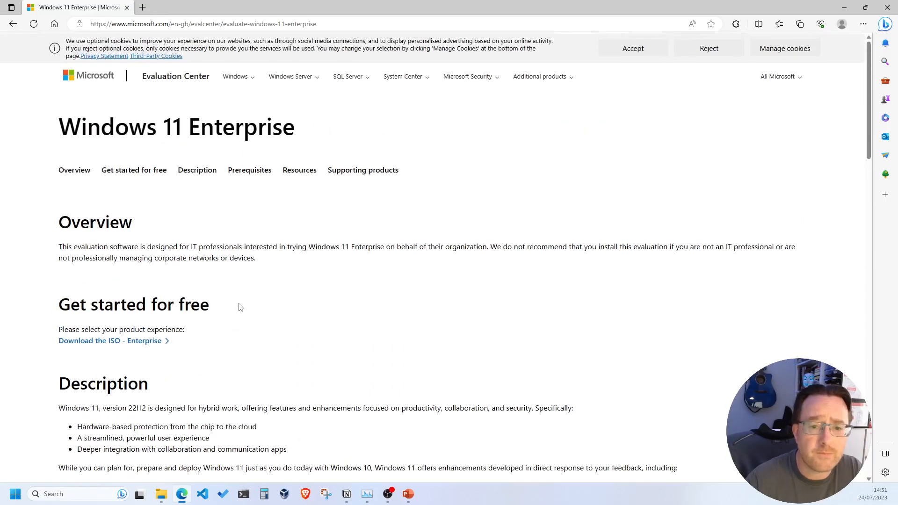
{"action": "scroll", "coordinate": [202, 196], "scroll_direction": "down", "scroll_amount": 4}
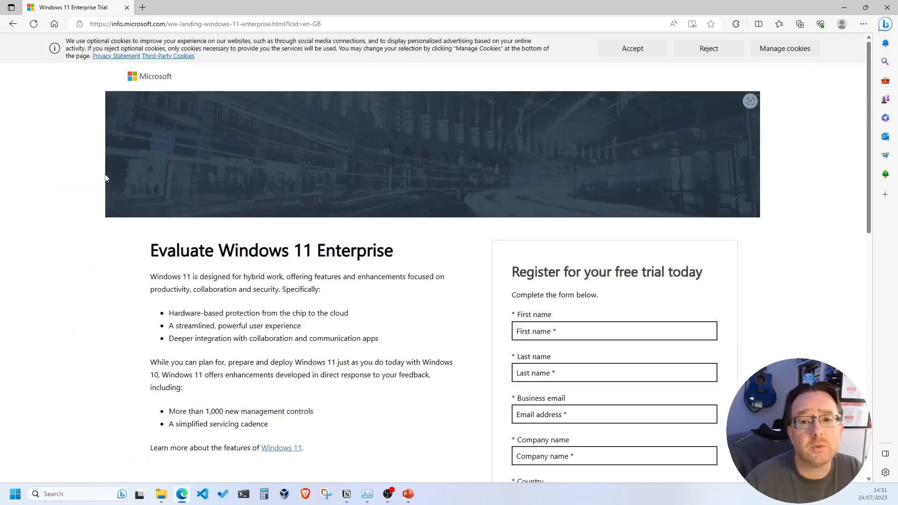
Step: Enter the first name, last name, e-mail address and company name on the trial form
{"action": "scroll", "coordinate": [580, 253], "scroll_direction": "down", "scroll_amount": 1}
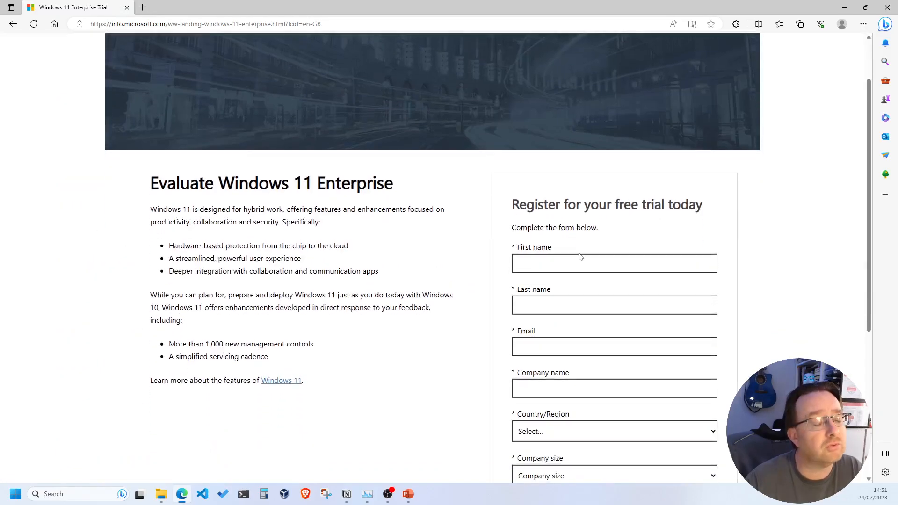
{"action": "scroll", "coordinate": [580, 253], "scroll_direction": "down", "scroll_amount": 1}
{"action": "left_click", "coordinate": [568, 195]}
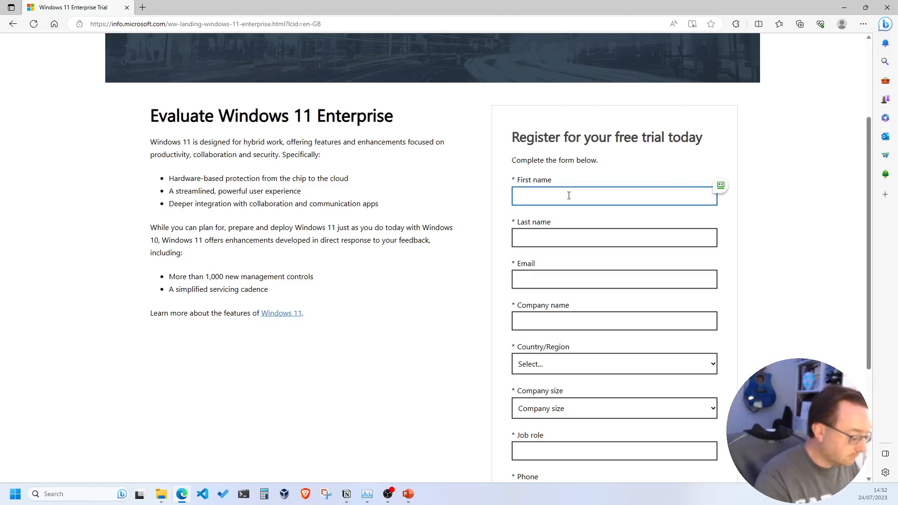
{"action": "type", "text": "Mr"}
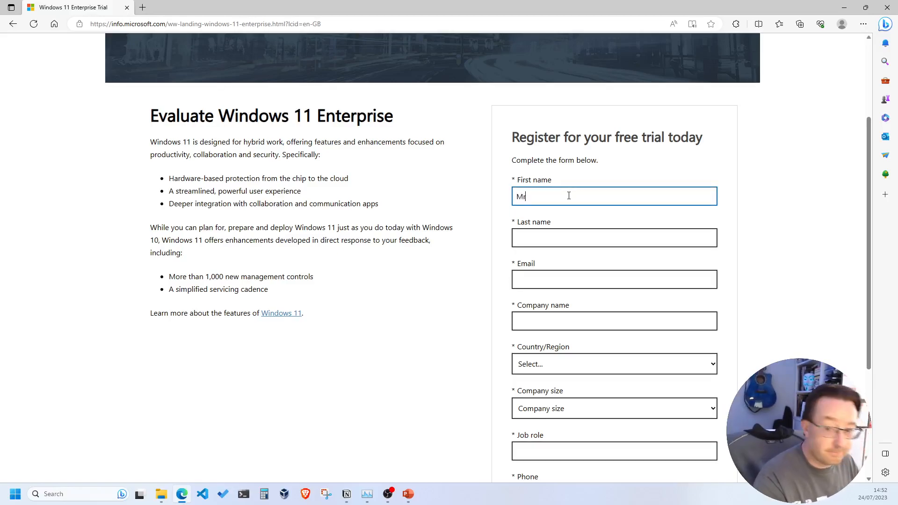
{"action": "type", "text": " Gr"}
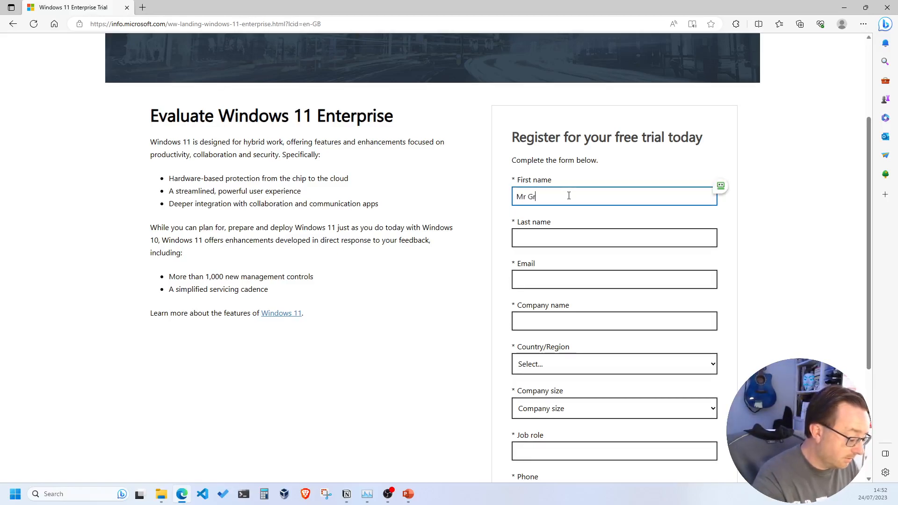
{"action": "type", "text": "umpy"}
{"action": "key", "text": "BackSpace"}
{"action": "key", "text": "BackSpace"}
{"action": "key", "text": "BackSpace"}
{"action": "key", "text": "BackSpace"}
{"action": "key", "text": "BackSpace"}
{"action": "key", "text": "BackSpace"}
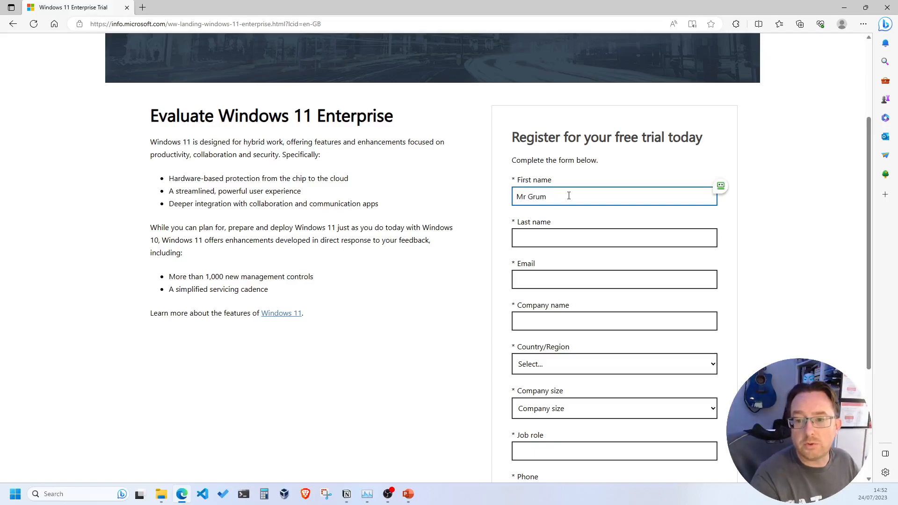
{"action": "key", "text": "Tab"}
{"action": "type", "text": "Grumpy"}
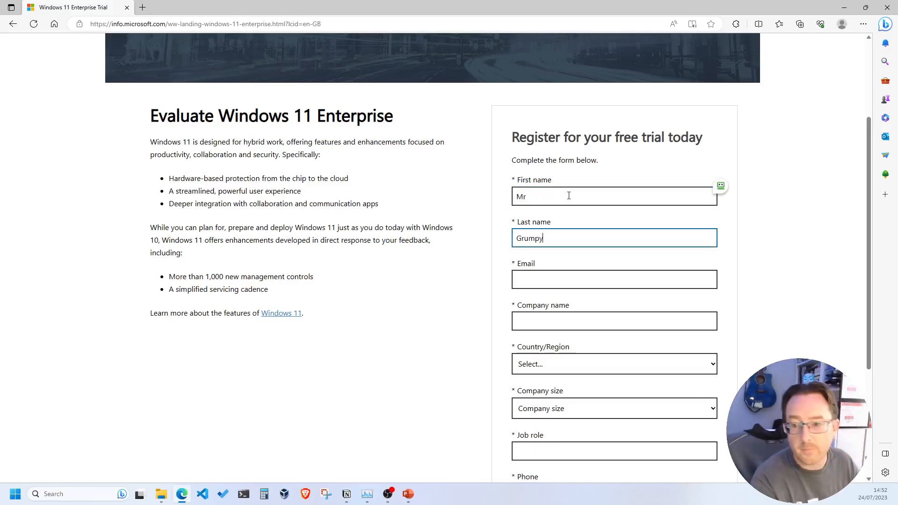
{"action": "key", "text": "Tab"}
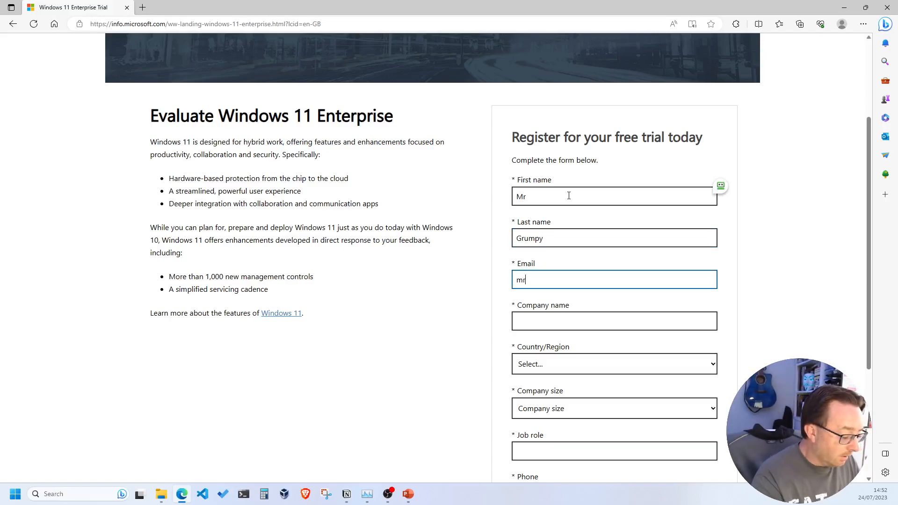
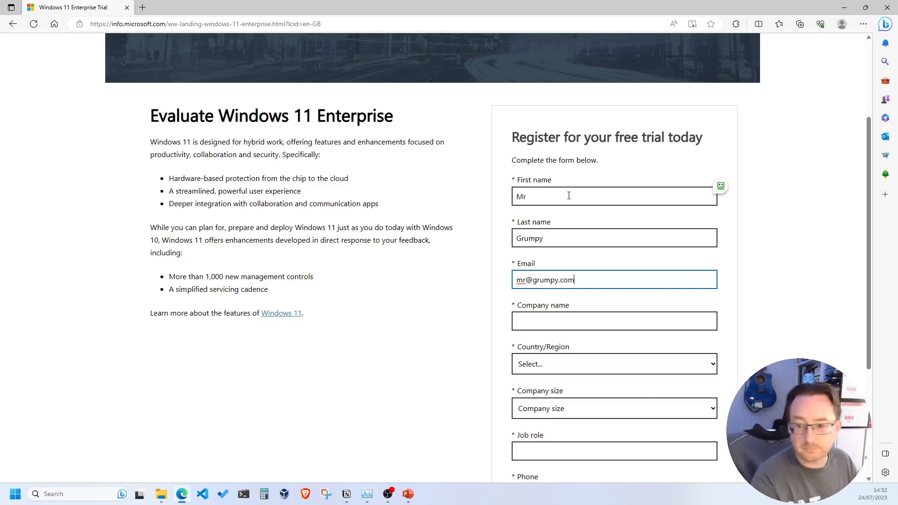
{"action": "left_click", "coordinate": [560, 322]}
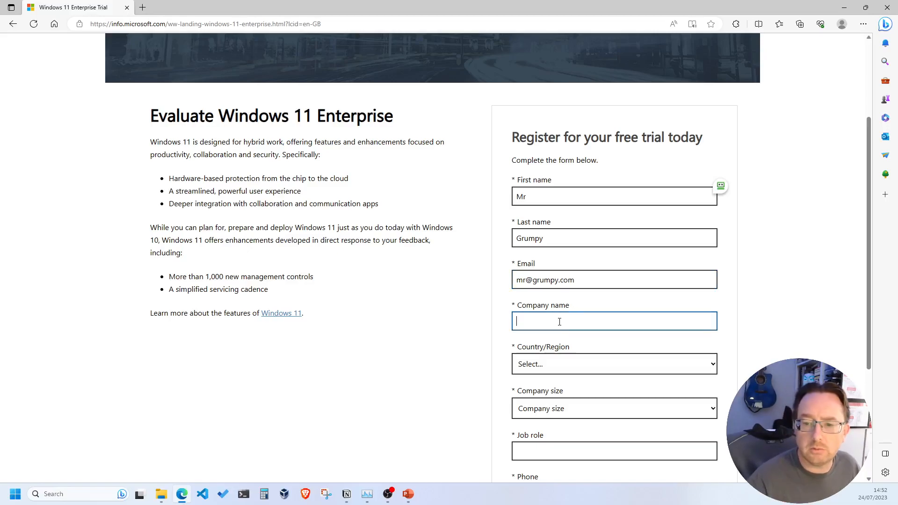
{"action": "type", "text": "Mr grumpy"}
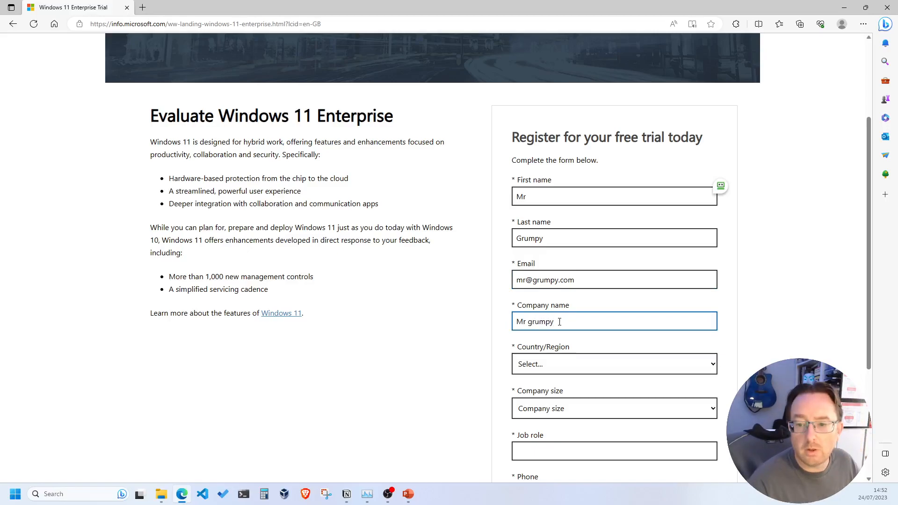
Step: Set country United Kingdom, company size 1, the job role and a UK phone number; untick marketing consent
{"action": "left_click", "coordinate": [538, 371]}
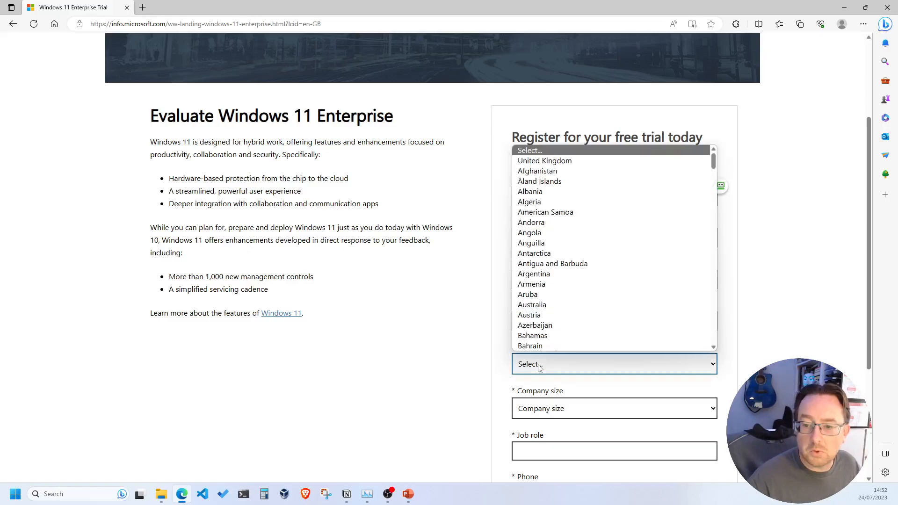
{"action": "left_click", "coordinate": [526, 165]}
{"action": "scroll", "coordinate": [547, 281], "scroll_direction": "down", "scroll_amount": 3}
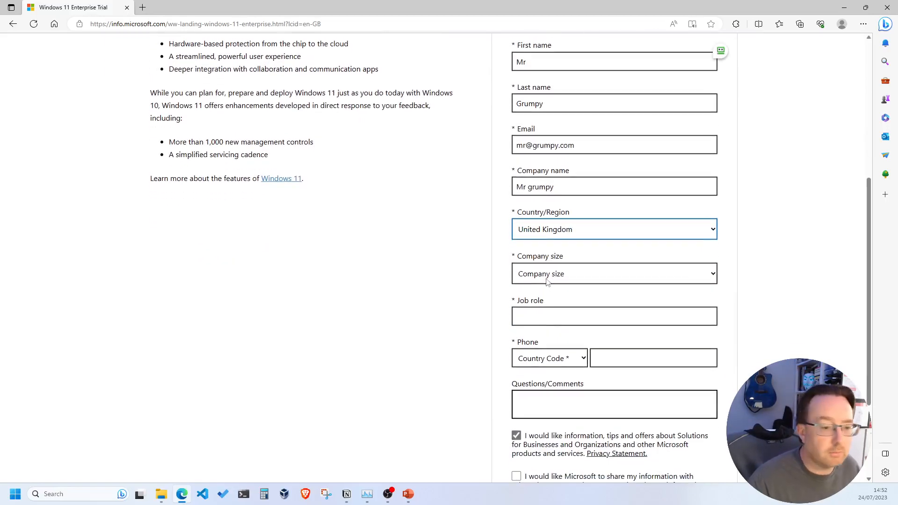
{"action": "left_click", "coordinate": [548, 281]}
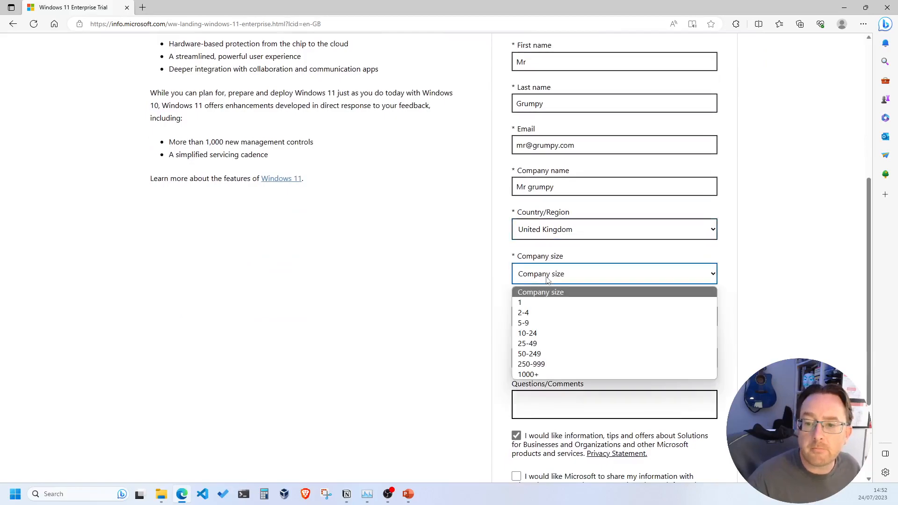
{"action": "left_click", "coordinate": [529, 302]}
{"action": "left_click", "coordinate": [543, 314]}
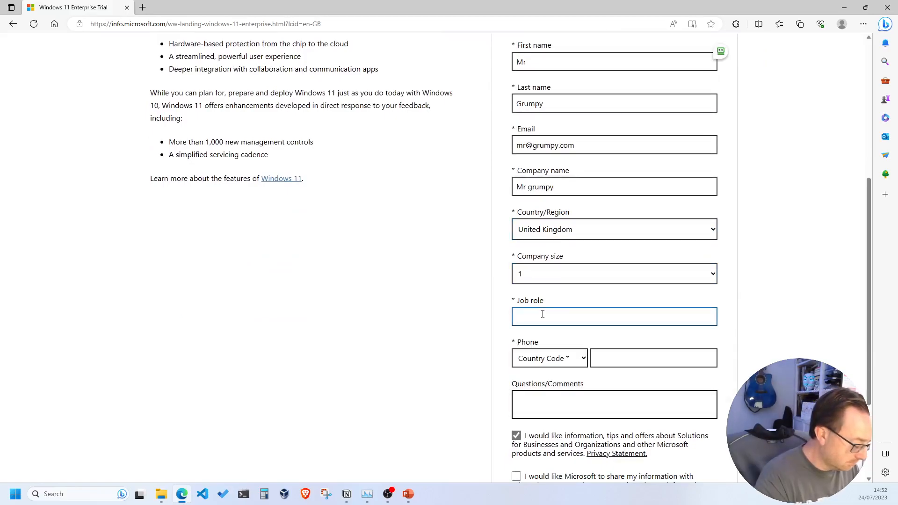
{"action": "type", "text": "Grum"}
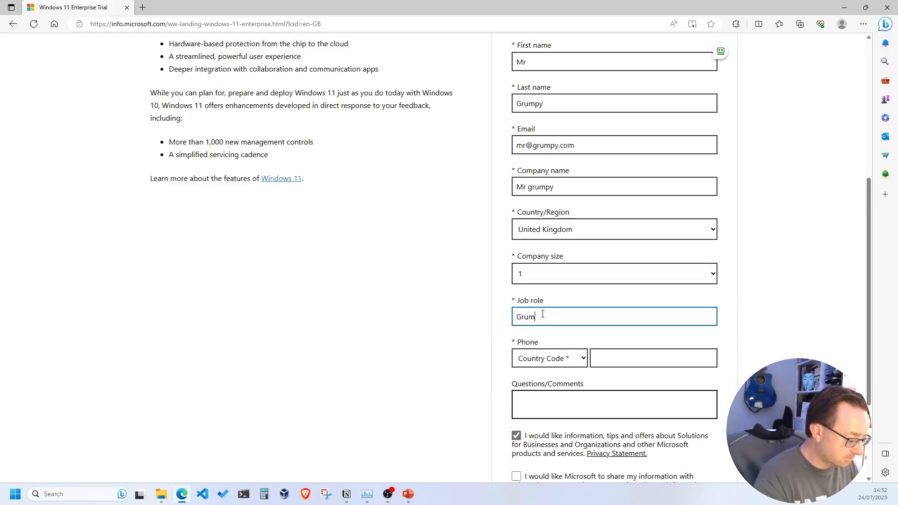
{"action": "type", "text": "py Man"}
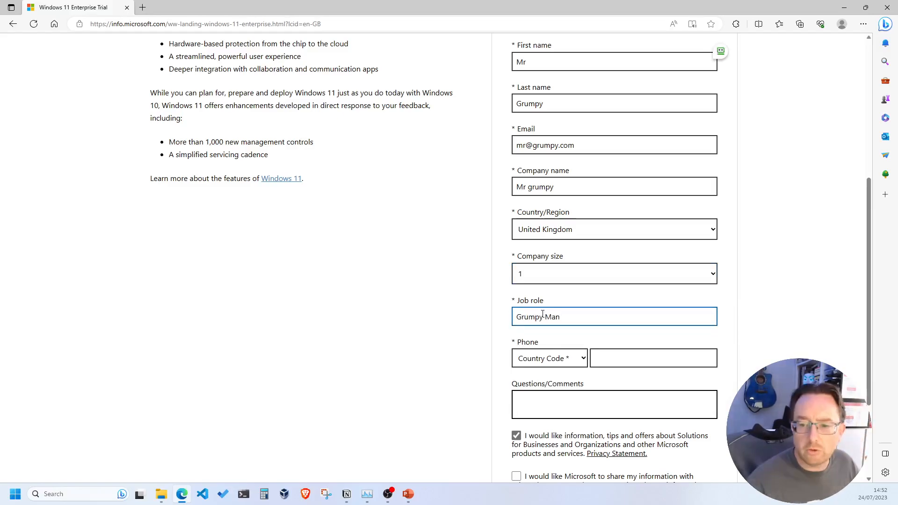
{"action": "left_click", "coordinate": [557, 362]}
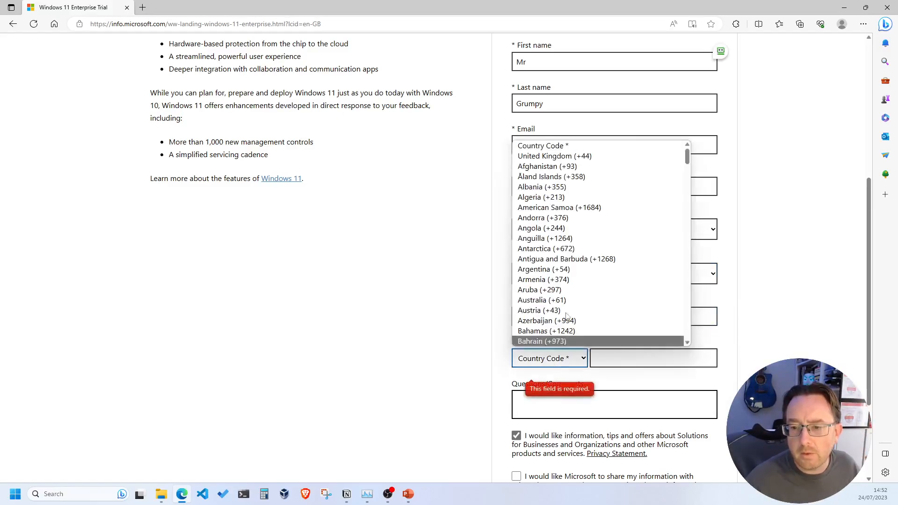
{"action": "left_click", "coordinate": [571, 156]}
{"action": "left_click", "coordinate": [629, 351]}
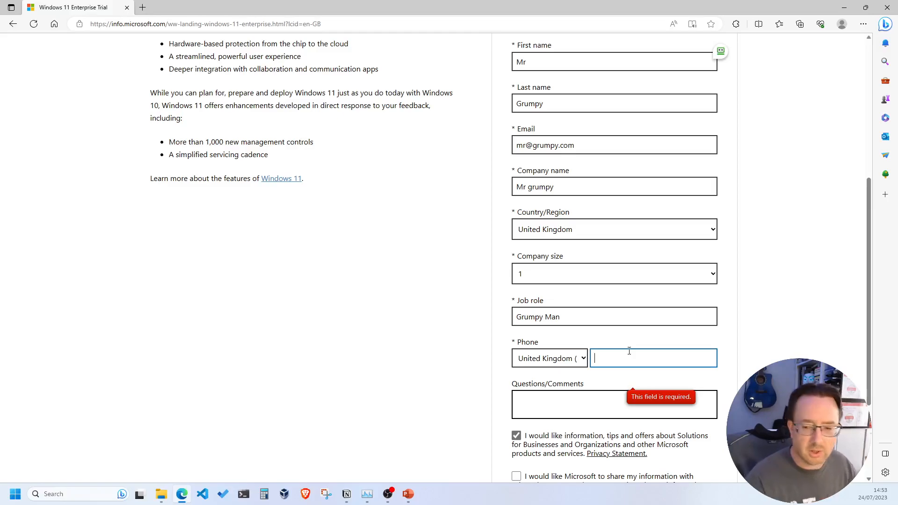
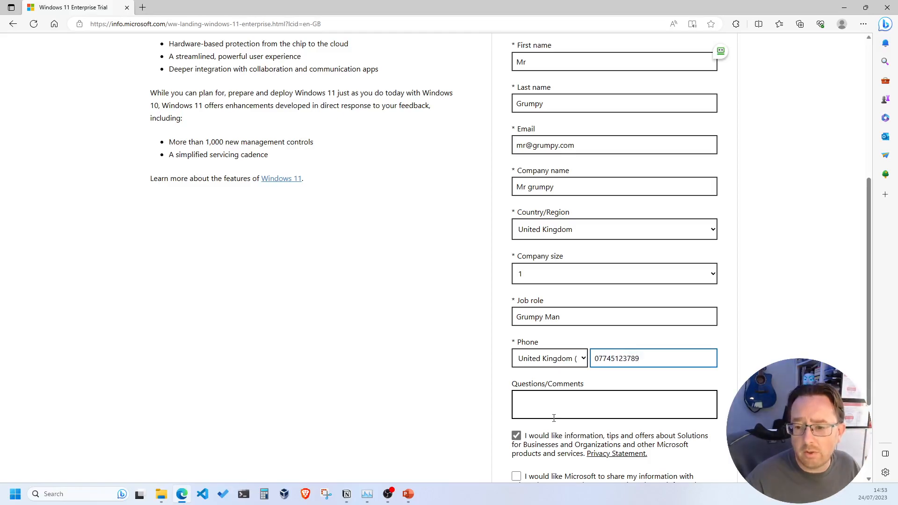
{"action": "scroll", "coordinate": [531, 368], "scroll_direction": "down", "scroll_amount": 3}
{"action": "left_click", "coordinate": [516, 301]}
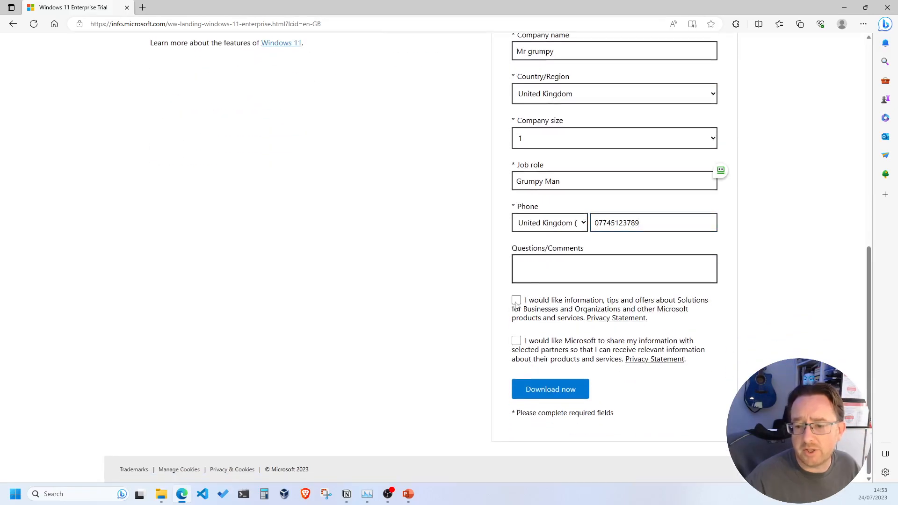
Step: Submit the registration and browse the per-language 64-bit Windows 11 Enterprise ISO list
{"action": "left_click", "coordinate": [551, 389]}
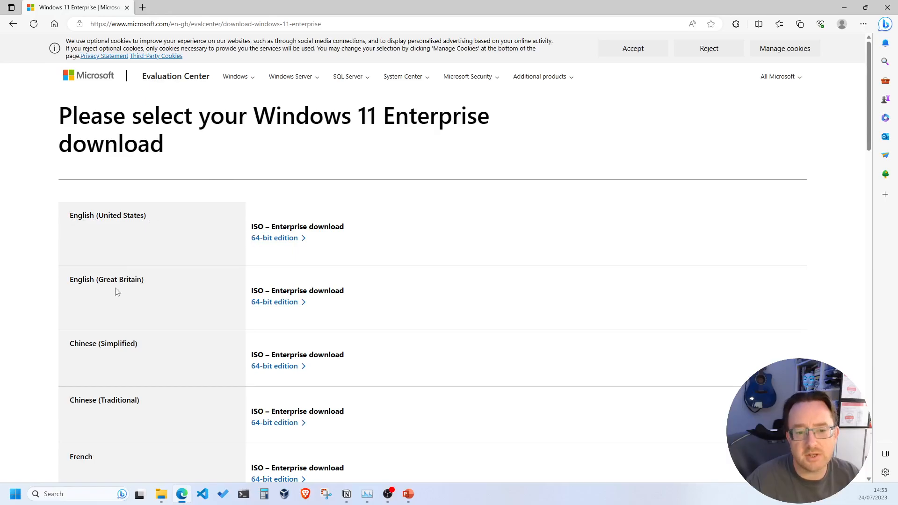
{"action": "scroll", "coordinate": [139, 321], "scroll_direction": "down", "scroll_amount": 10}
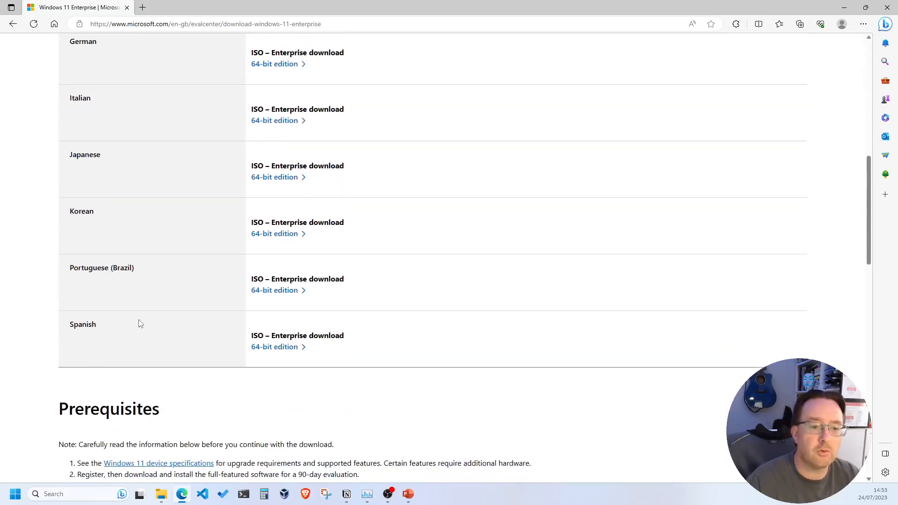
{"action": "scroll", "coordinate": [132, 229], "scroll_direction": "up", "scroll_amount": 10}
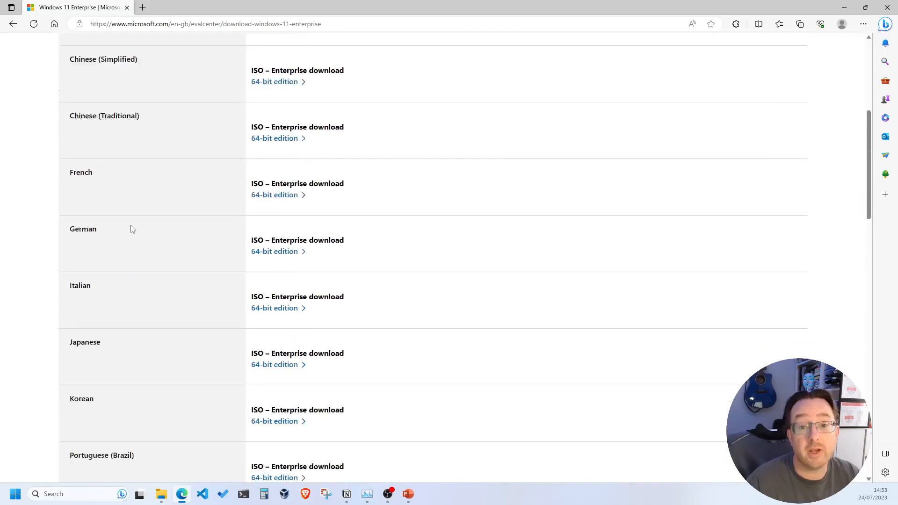
{"action": "scroll", "coordinate": [349, 206], "scroll_direction": "down", "scroll_amount": 7}
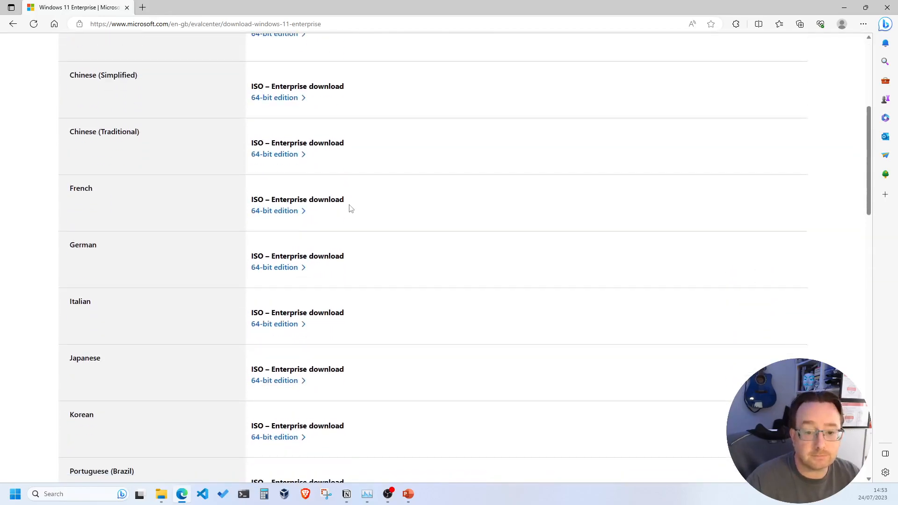
{"action": "scroll", "coordinate": [351, 214], "scroll_direction": "up", "scroll_amount": 8}
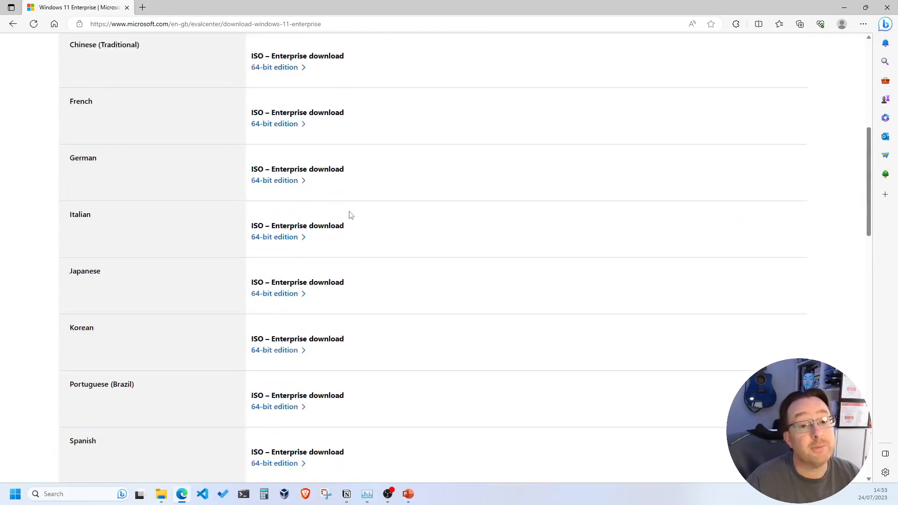
{"action": "left_click", "coordinate": [269, 238]}
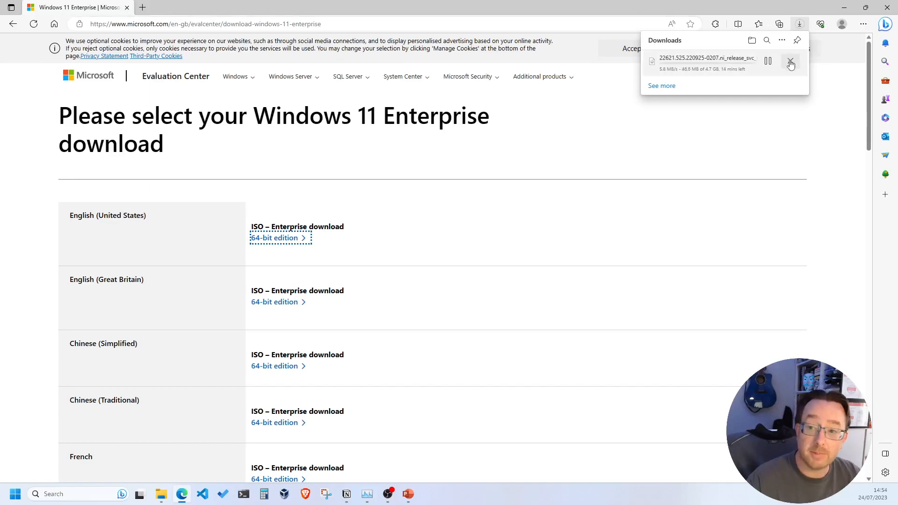
{"action": "left_click", "coordinate": [791, 64]}
{"action": "left_click", "coordinate": [407, 150]}
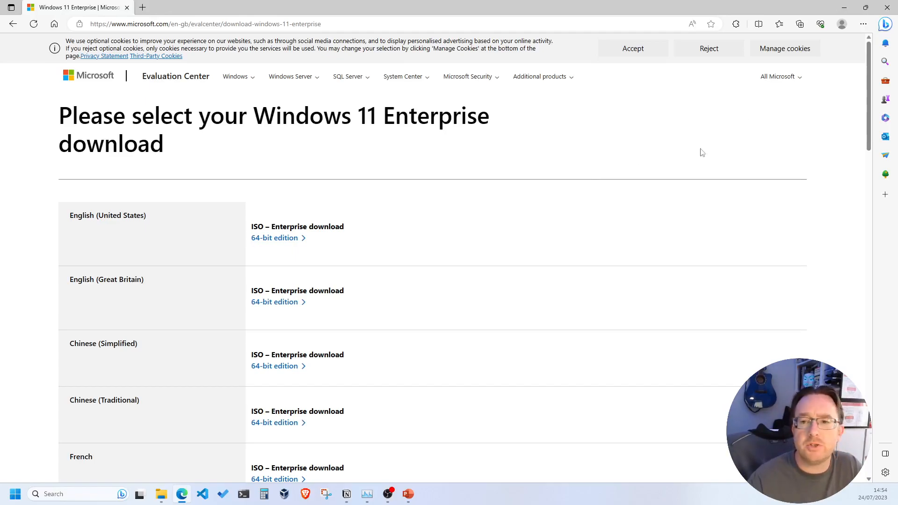
Step: Go back to the Windows 11 Enterprise page and open the Windows 10 Enterprise evaluation in a new tab
{"action": "left_click", "coordinate": [13, 26]}
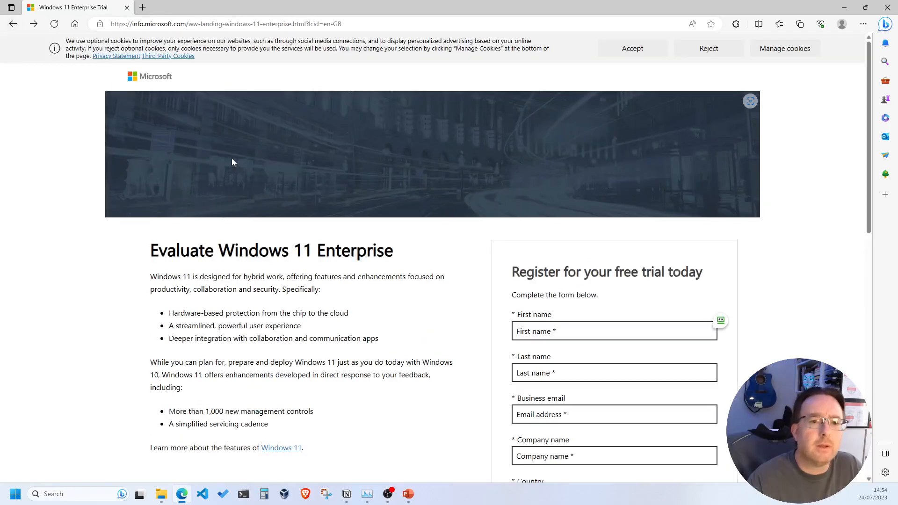
{"action": "scroll", "coordinate": [232, 161], "scroll_direction": "down", "scroll_amount": 5}
{"action": "scroll", "coordinate": [229, 164], "scroll_direction": "up", "scroll_amount": 5}
{"action": "left_click", "coordinate": [15, 27]}
{"action": "scroll", "coordinate": [140, 154], "scroll_direction": "down", "scroll_amount": 15}
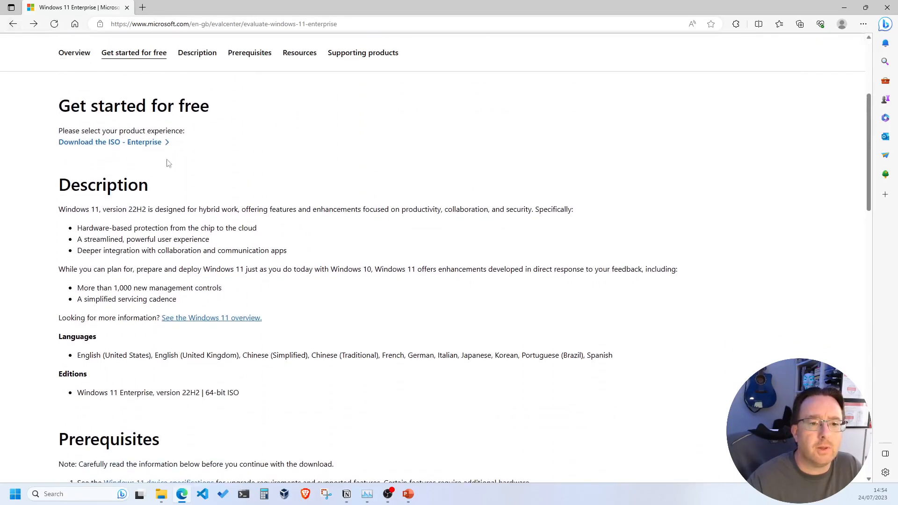
{"action": "scroll", "coordinate": [128, 299], "scroll_direction": "down", "scroll_amount": 5}
{"action": "scroll", "coordinate": [128, 299], "scroll_direction": "up", "scroll_amount": 4}
{"action": "left_click", "coordinate": [124, 297]}
{"action": "left_click", "coordinate": [159, 346]}
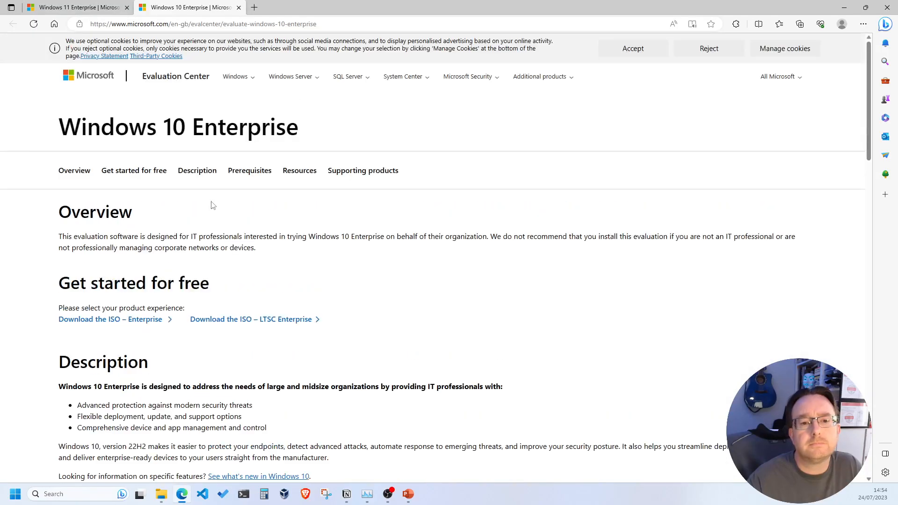
{"action": "scroll", "coordinate": [125, 321], "scroll_direction": "down", "scroll_amount": 3}
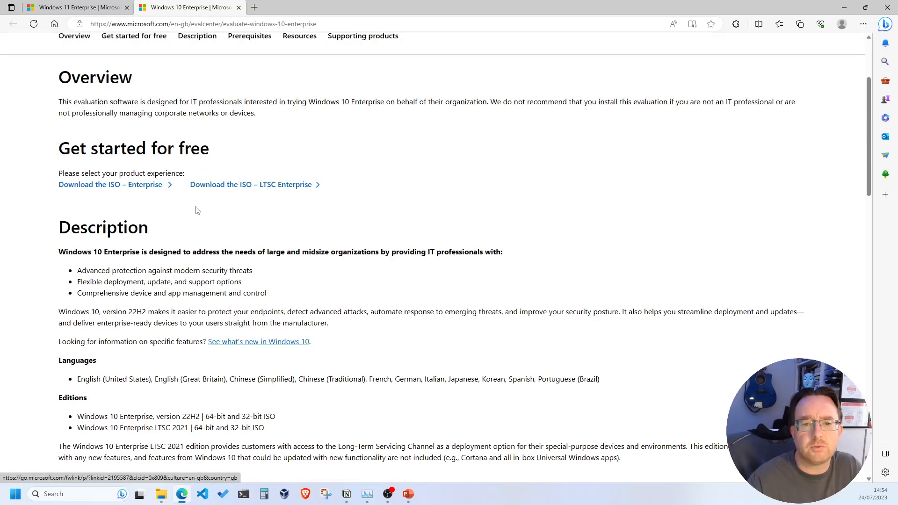
Step: Start the Windows 10 Enterprise ISO sign-up and enter first name, last name, e-mail and company
{"action": "left_click", "coordinate": [114, 189]}
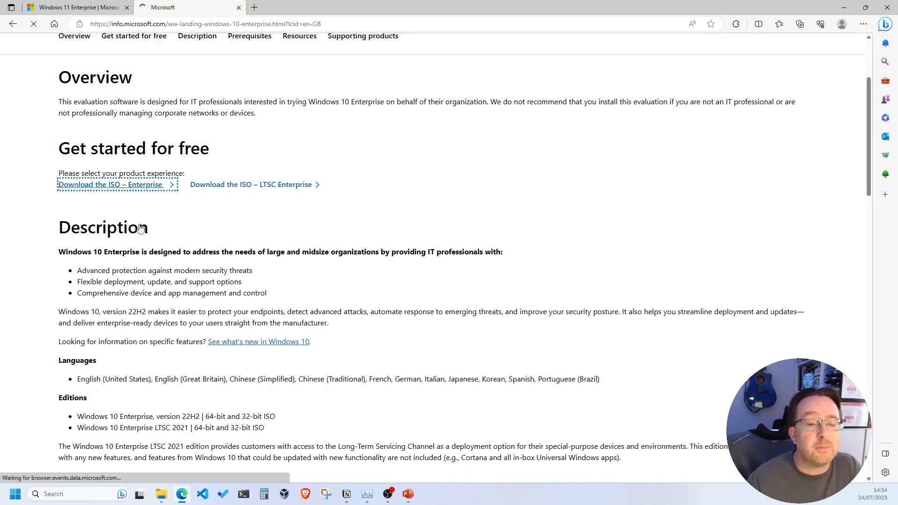
{"action": "left_click", "coordinate": [547, 334]}
{"action": "type", "text": "Mr"}
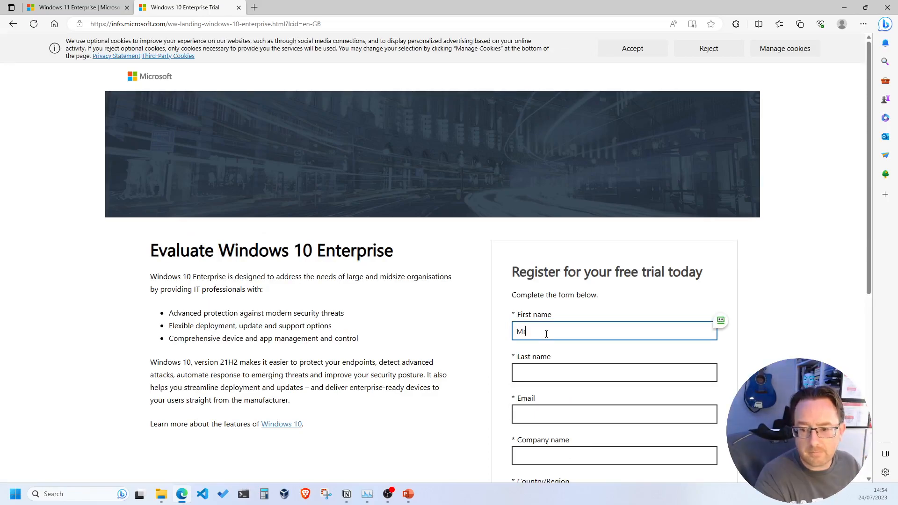
{"action": "key", "text": "Tab"}
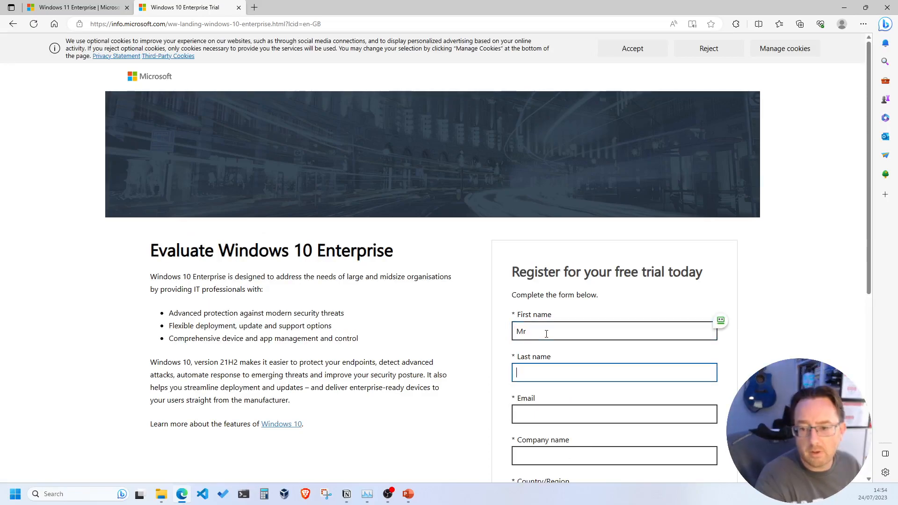
{"action": "type", "text": "Grumpy"}
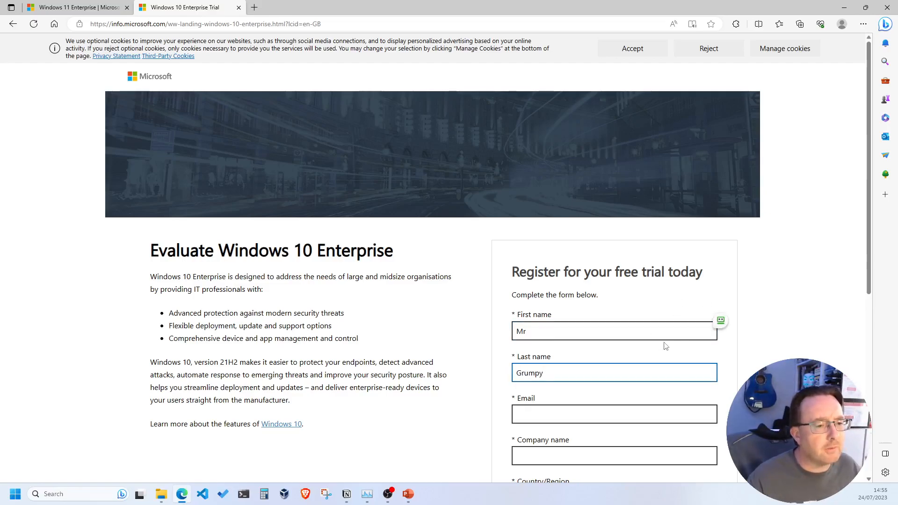
{"action": "left_click", "coordinate": [554, 415]}
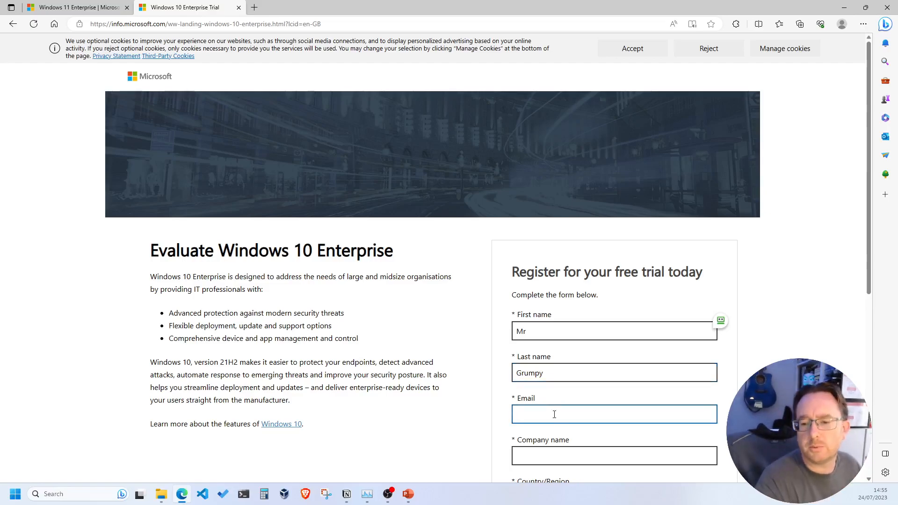
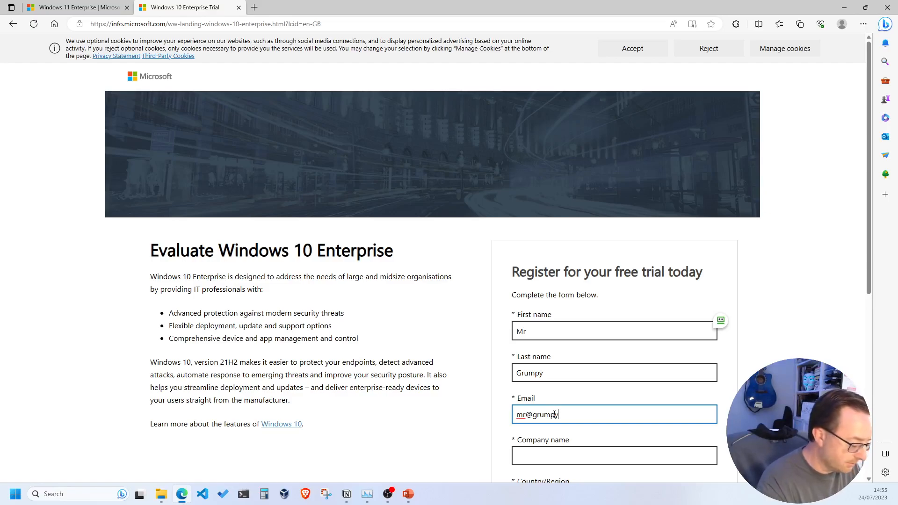
{"action": "key", "text": "Tab"}
{"action": "scroll", "coordinate": [548, 315], "scroll_direction": "down", "scroll_amount": 4}
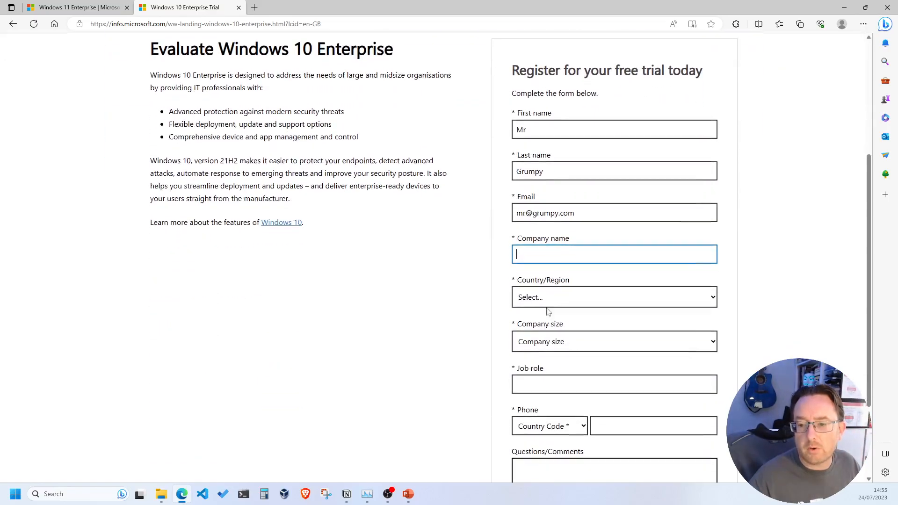
{"action": "type", "text": "Mr"}
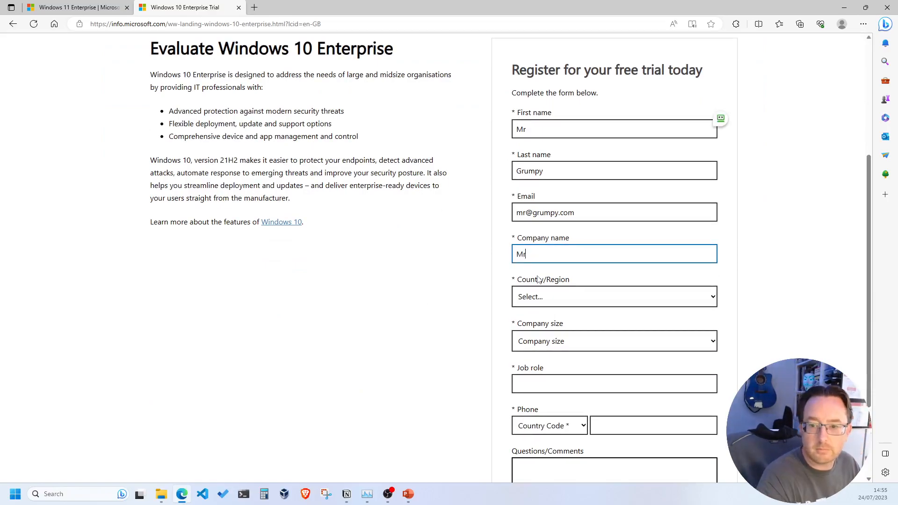
{"action": "type", "text": " Grumpy"}
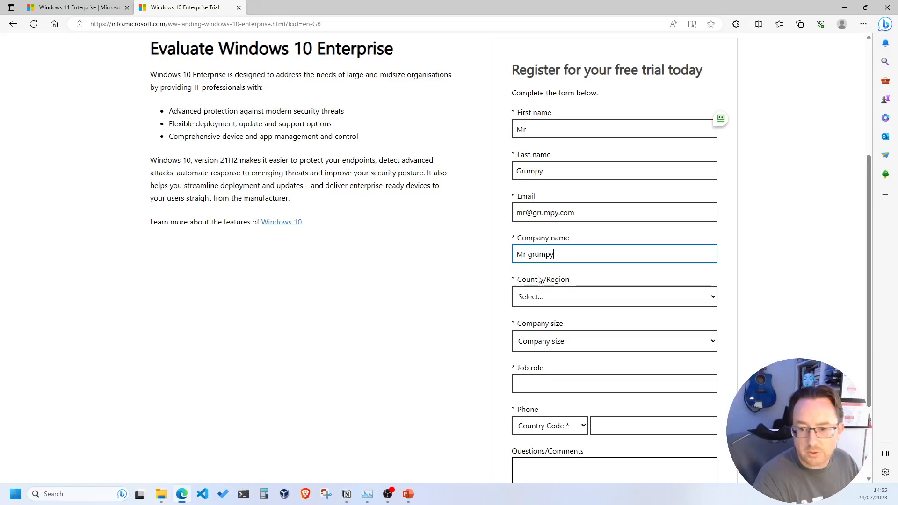
Step: Choose United Kingdom, company size 1, enter job role and UK phone, untick consent, and submit
{"action": "key", "text": "Tab"}
{"action": "left_click", "coordinate": [548, 291]}
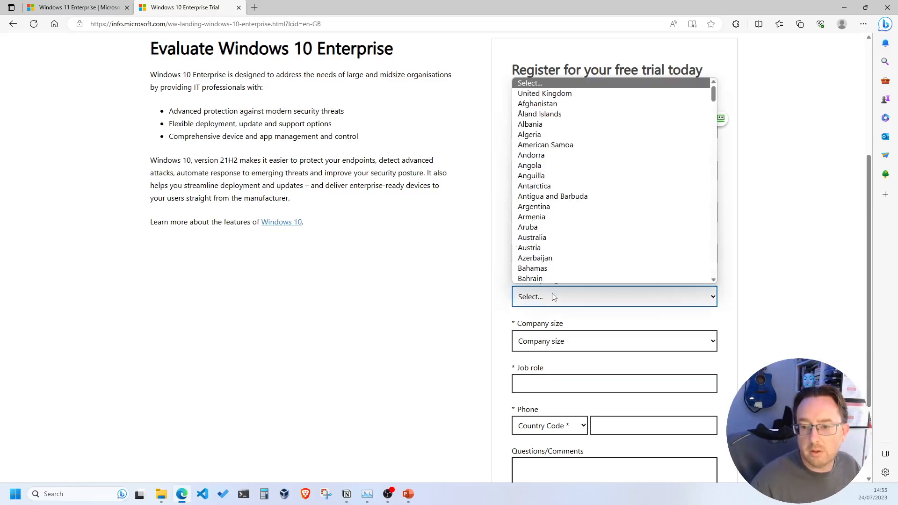
{"action": "left_click", "coordinate": [538, 89]}
{"action": "left_click", "coordinate": [547, 339]}
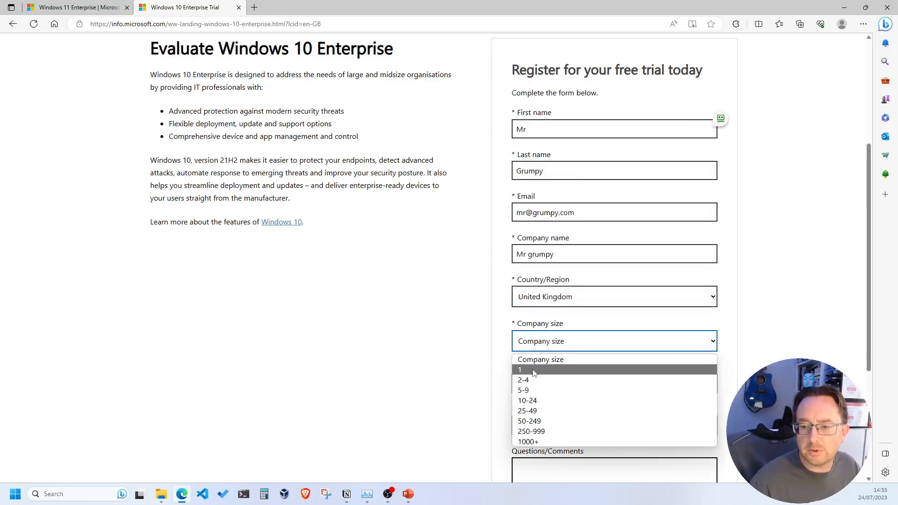
{"action": "left_click", "coordinate": [538, 370]}
{"action": "left_click", "coordinate": [539, 386]}
{"action": "type", "text": "Gr"}
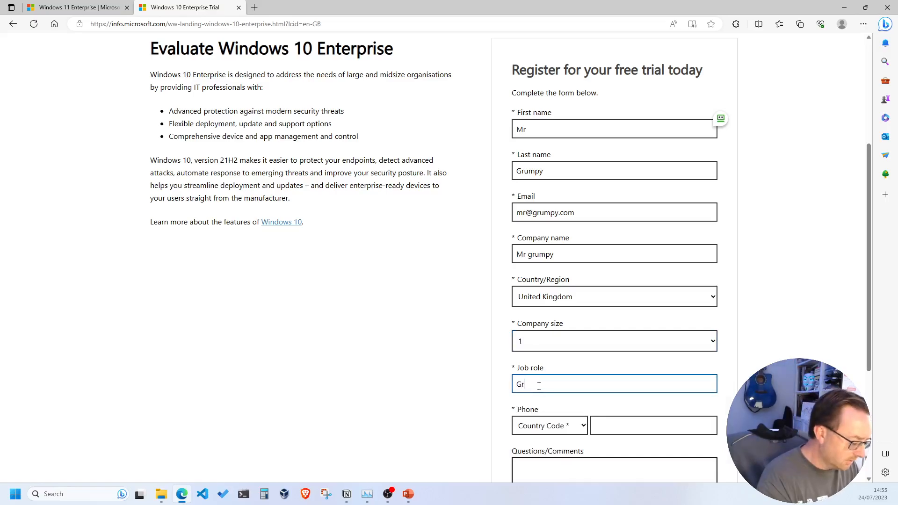
{"action": "type", "text": "umpy Man"}
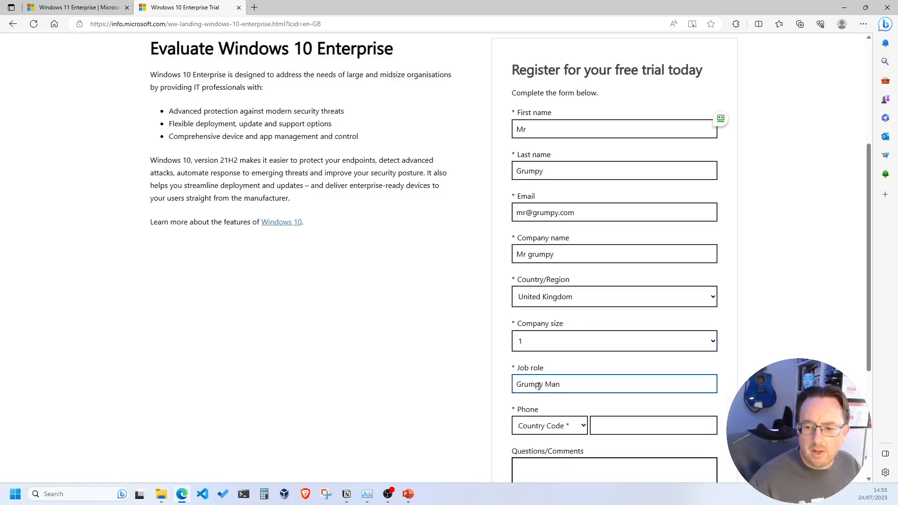
{"action": "left_click", "coordinate": [561, 427]}
{"action": "left_click", "coordinate": [580, 225]}
{"action": "left_click", "coordinate": [607, 424]}
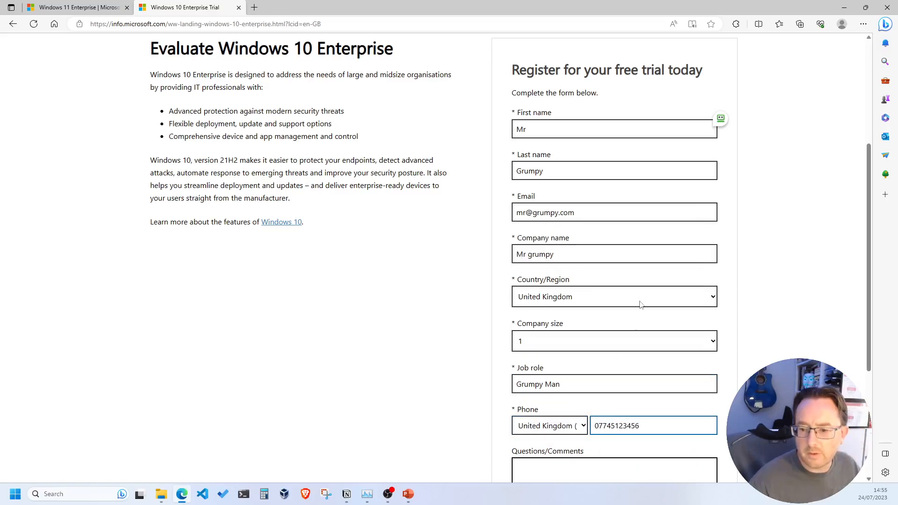
{"action": "scroll", "coordinate": [640, 312], "scroll_direction": "down", "scroll_amount": 5}
{"action": "triple_click", "coordinate": [516, 300]}
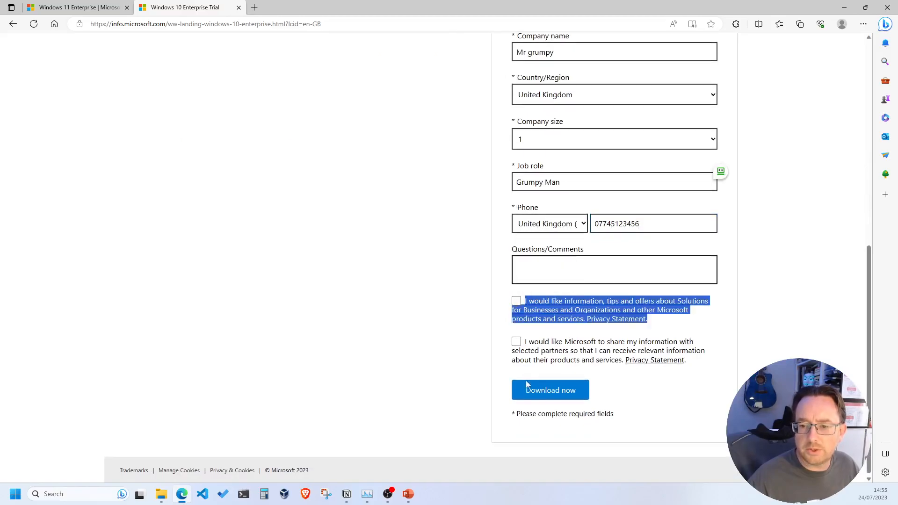
{"action": "left_click", "coordinate": [541, 389]}
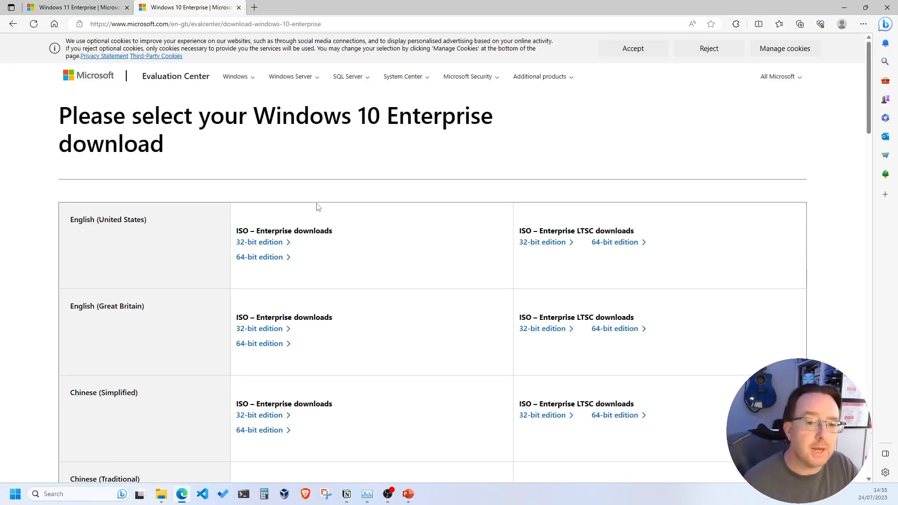
Step: Start the 64-bit English (US) Windows 10 Enterprise ISO download, cancel it, and close Edge
{"action": "scroll", "coordinate": [94, 214], "scroll_direction": "down", "scroll_amount": 8}
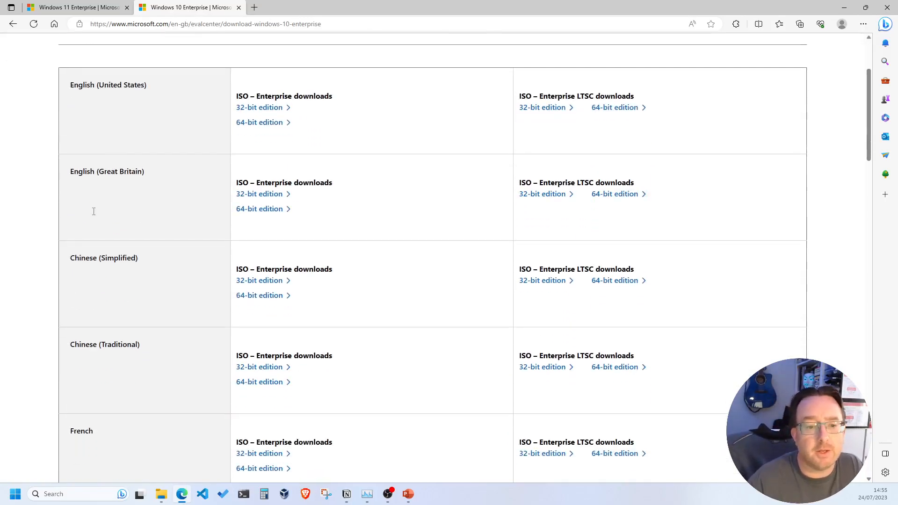
{"action": "scroll", "coordinate": [130, 209], "scroll_direction": "up", "scroll_amount": 5}
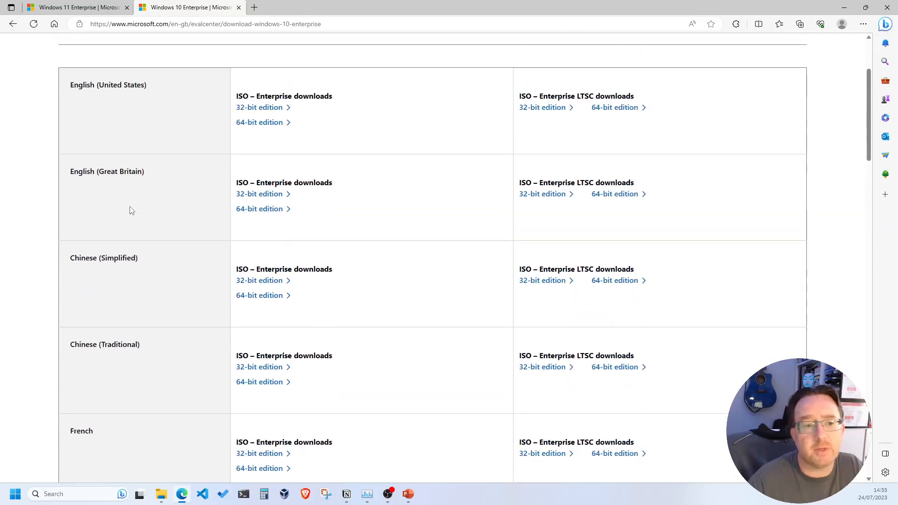
{"action": "scroll", "coordinate": [130, 206], "scroll_direction": "up", "scroll_amount": 1}
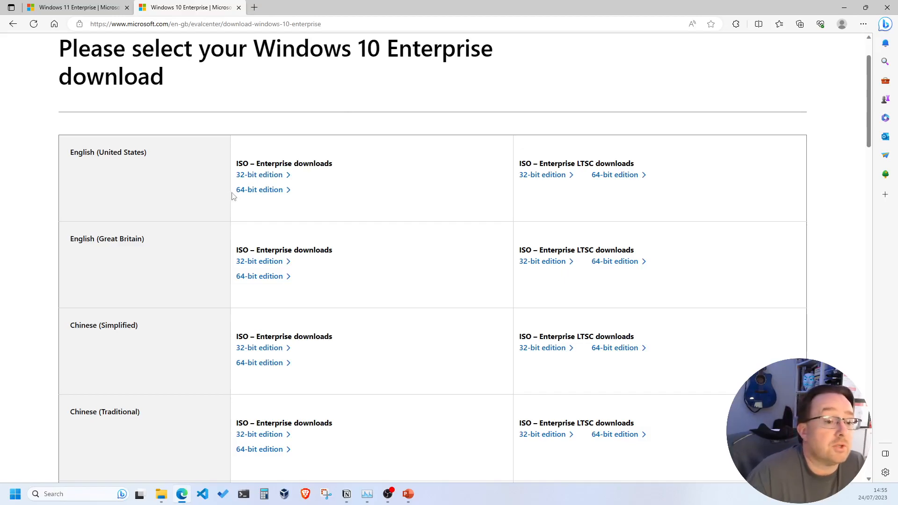
{"action": "left_click", "coordinate": [254, 193]}
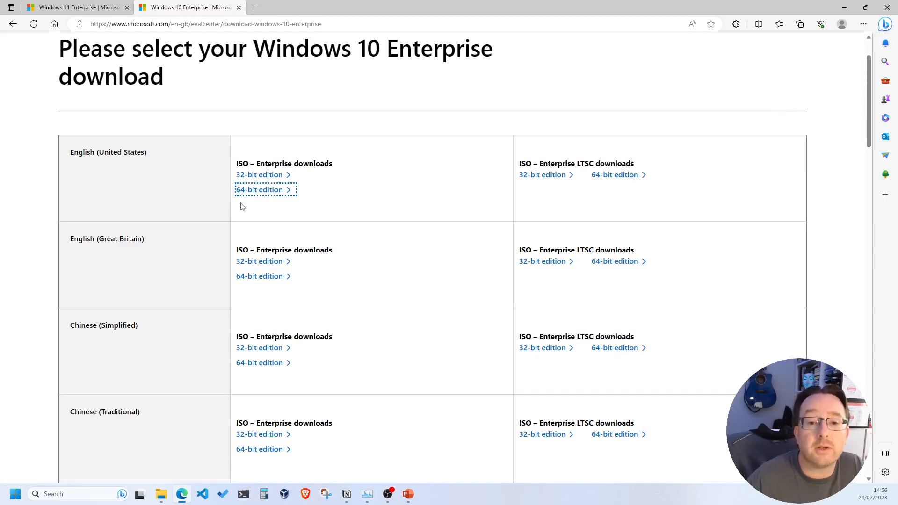
{"action": "left_click", "coordinate": [267, 190]}
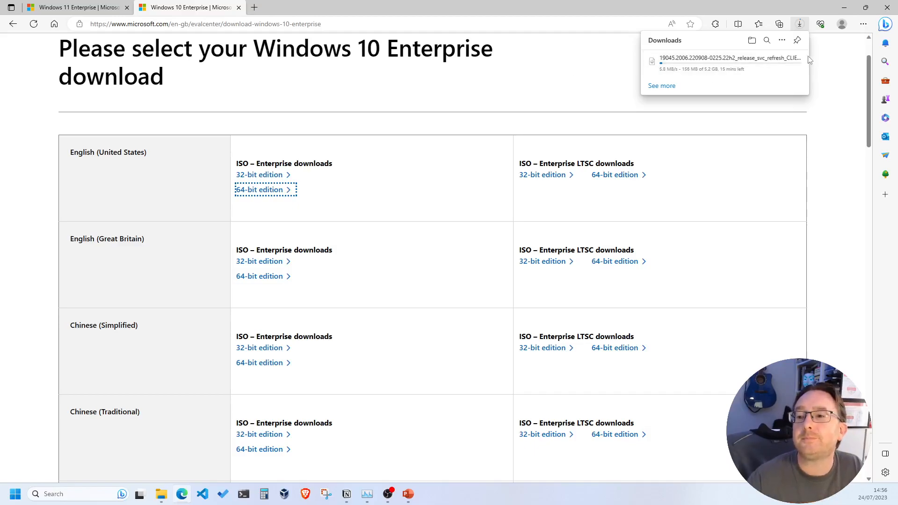
{"action": "left_click", "coordinate": [792, 65]}
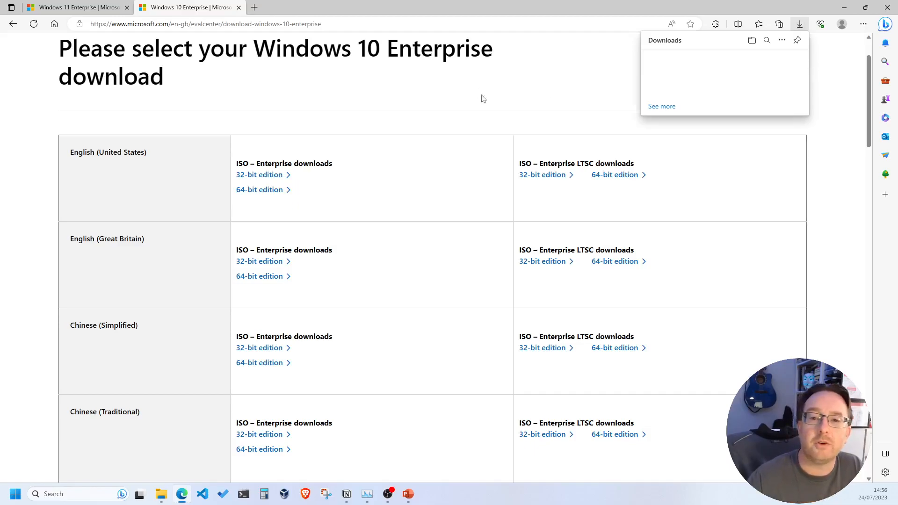
{"action": "left_click", "coordinate": [352, 92]}
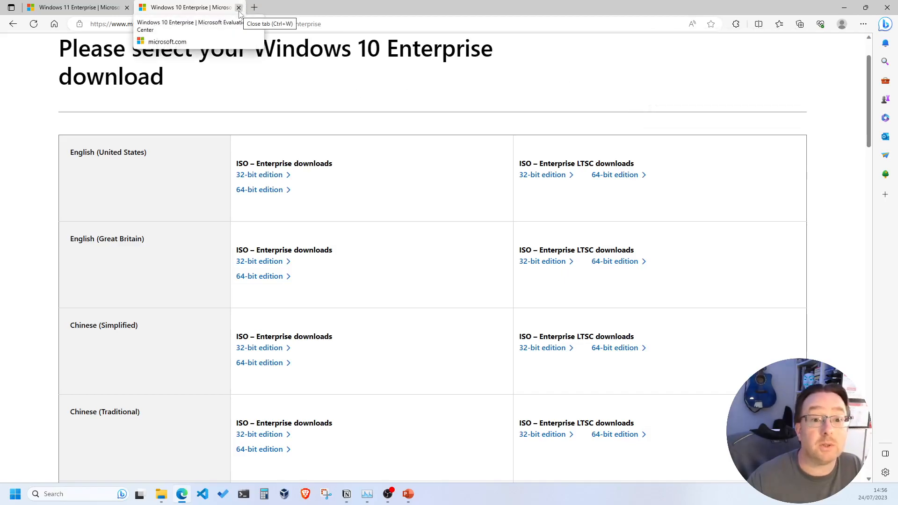
{"action": "left_click", "coordinate": [888, 7]}
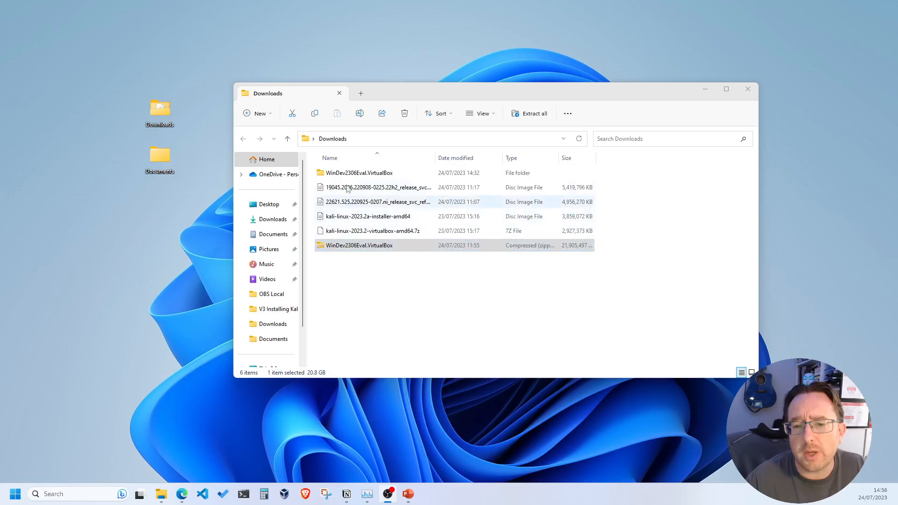
Step: Select the WinDev2306Eval.VirtualBox zip in Downloads, keep its original name, and move the window up-right
{"action": "left_click", "coordinate": [365, 250]}
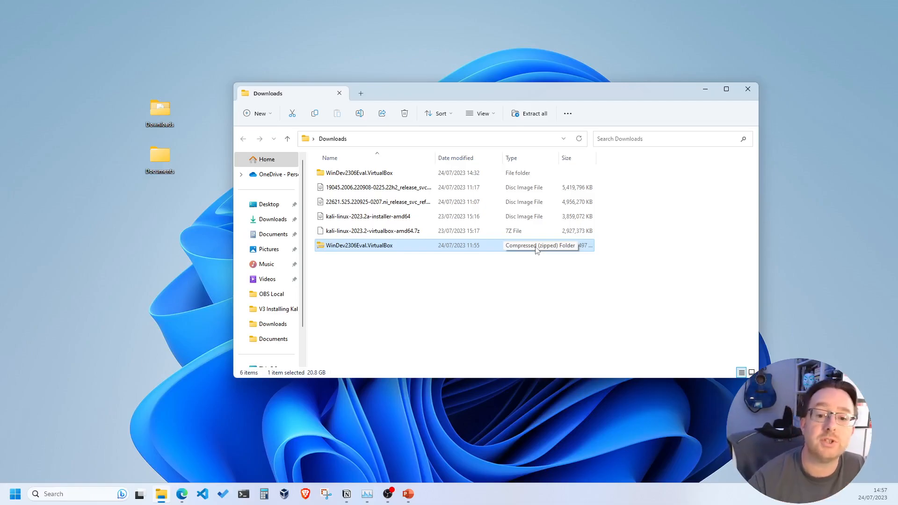
{"action": "left_click", "coordinate": [360, 246]}
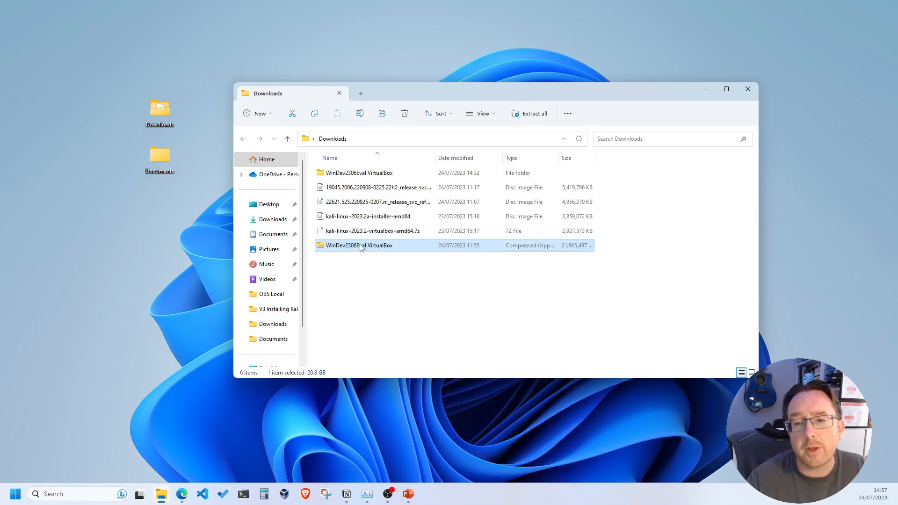
{"action": "key", "text": "Escape"}
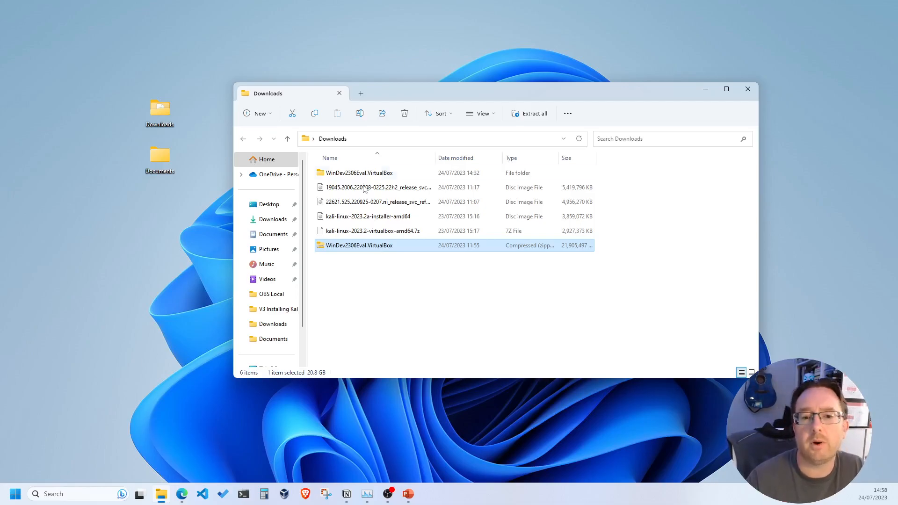
{"action": "left_click_drag", "start_coordinate": [366, 88], "coordinate": [441, 46]}
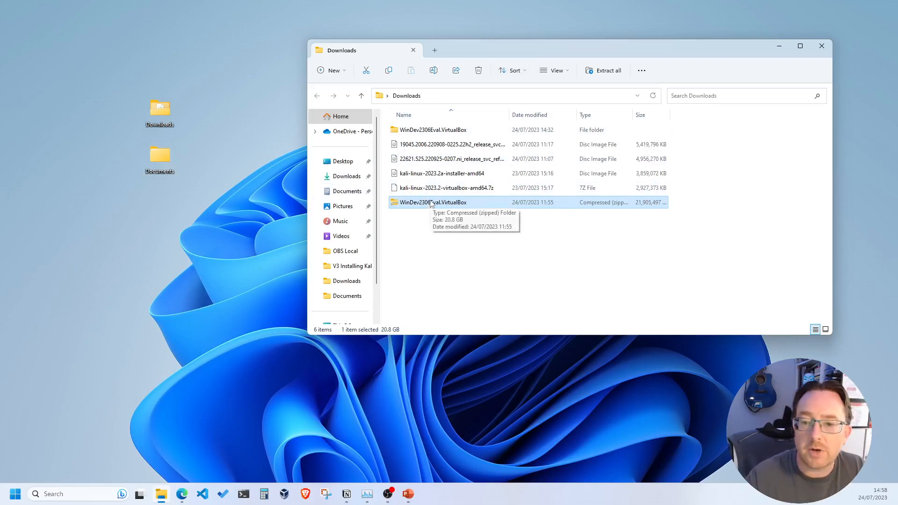
Step: Inspect the ~22 GB WinDev2306Eval appliance in the extracted folder, return to Downloads, and open Documents
{"action": "double_click", "coordinate": [421, 130]}
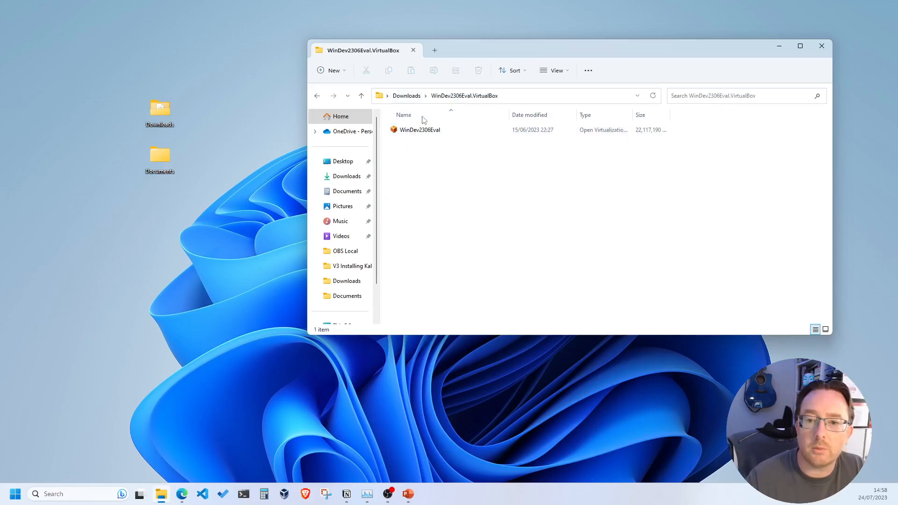
{"action": "left_click", "coordinate": [427, 130]}
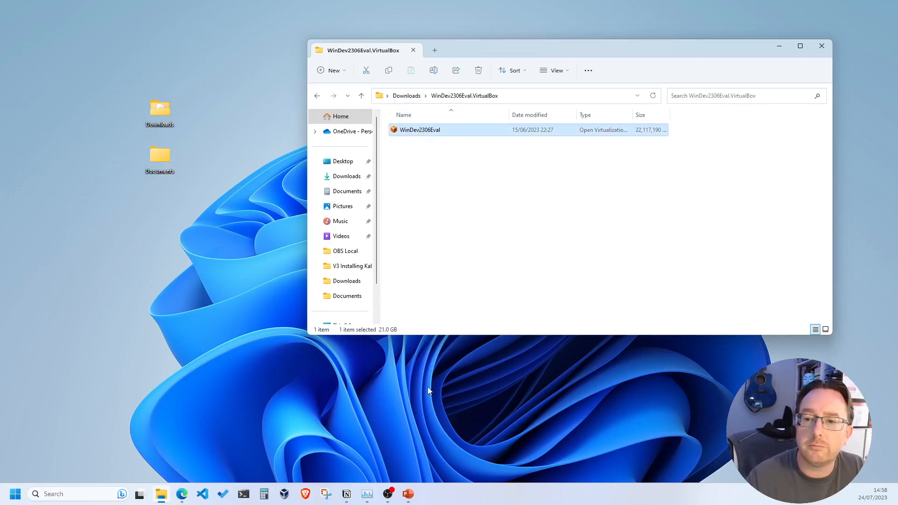
{"action": "left_click", "coordinate": [318, 96]}
{"action": "double_click", "coordinate": [157, 163]}
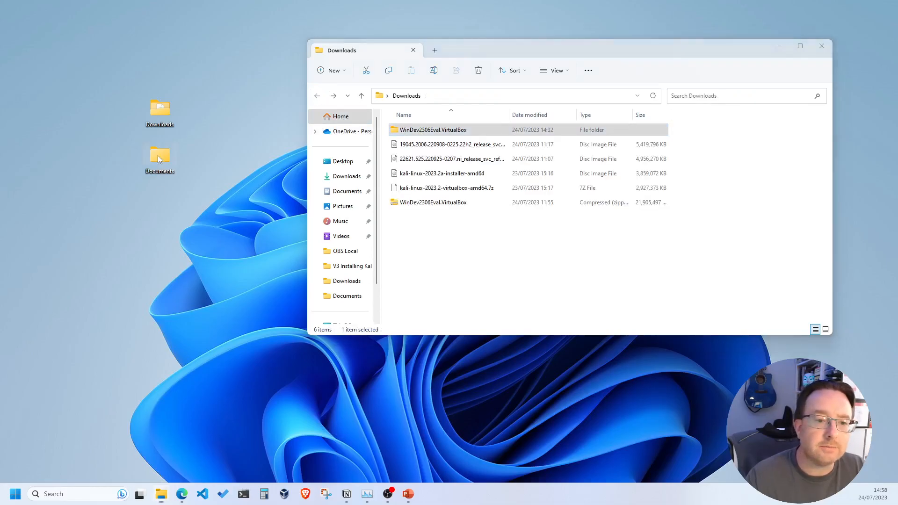
Step: Move the WinDev2306Eval.VirtualBox folder from Downloads into Documents > Virtual Machines
{"action": "left_click_drag", "start_coordinate": [558, 61], "coordinate": [336, 212]}
{"action": "double_click", "coordinate": [214, 309]}
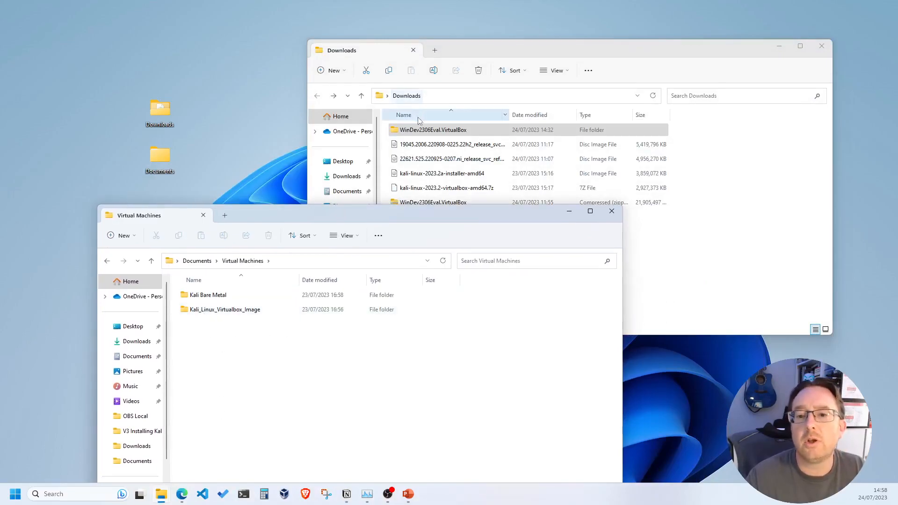
{"action": "left_click", "coordinate": [422, 130]}
{"action": "left_click_drag", "start_coordinate": [504, 250], "coordinate": [229, 393]}
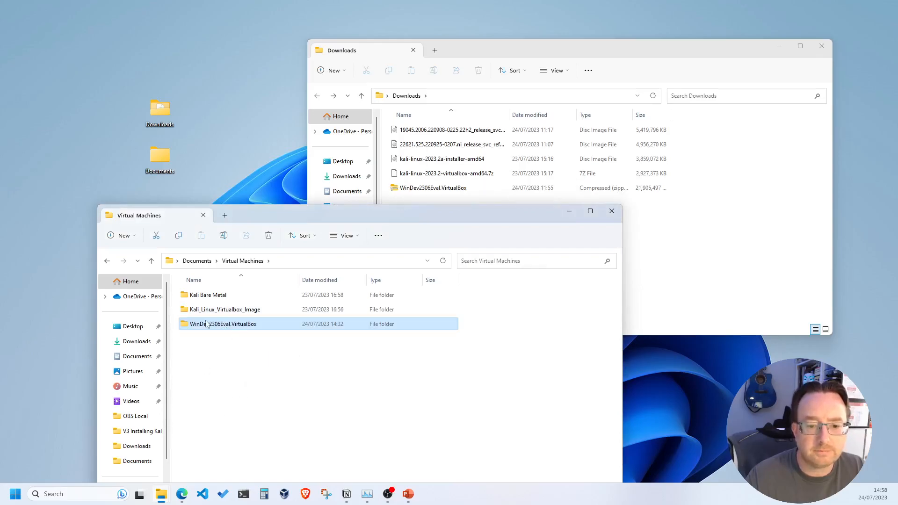
Step: Rename the moved folder to Win11_Virtualbox_Image
{"action": "mouse_move", "coordinate": [200, 329]}
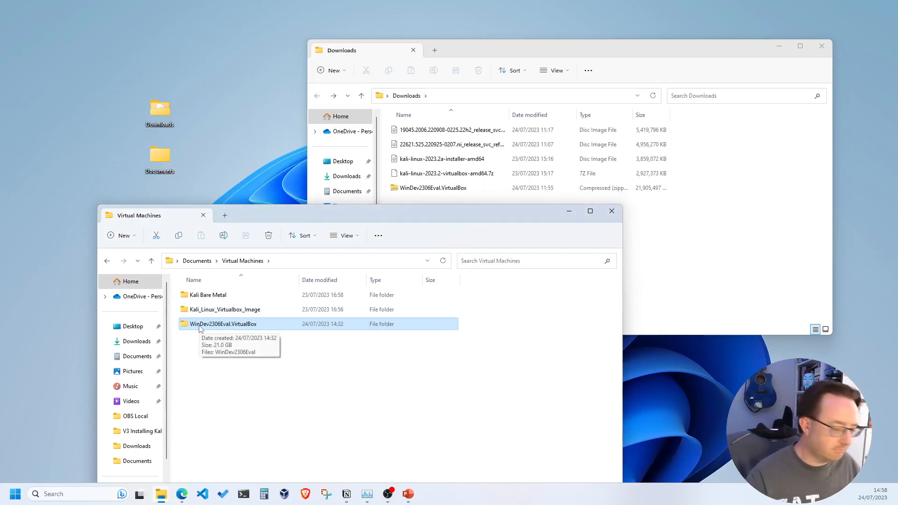
{"action": "key", "text": "F2"}
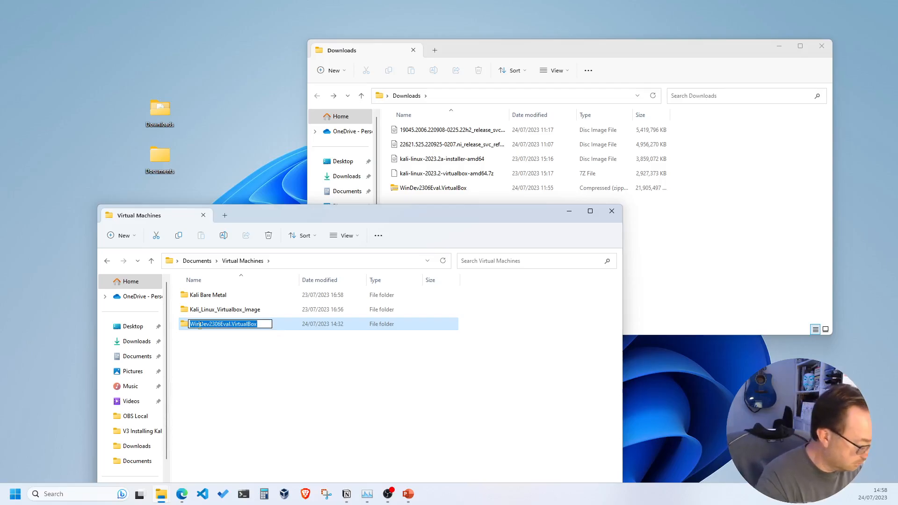
{"action": "type", "text": "Win"}
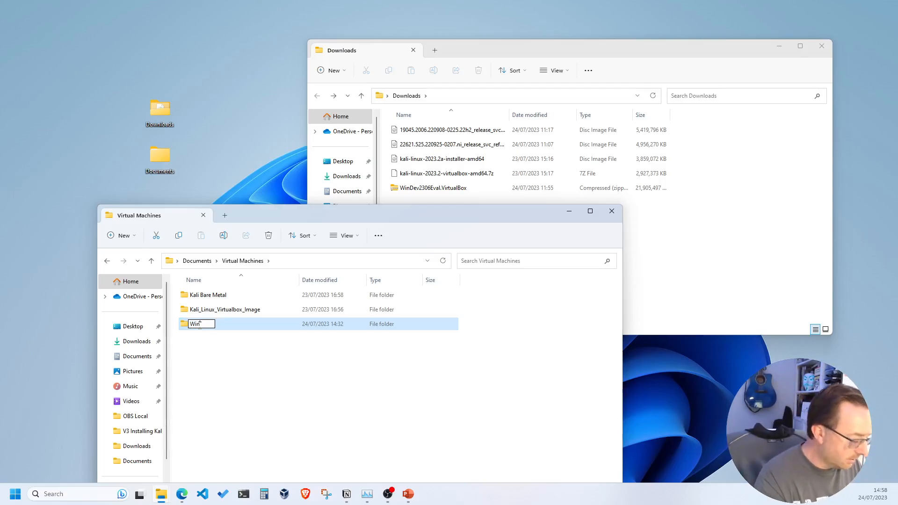
{"action": "type", "text": "11_Virtua"}
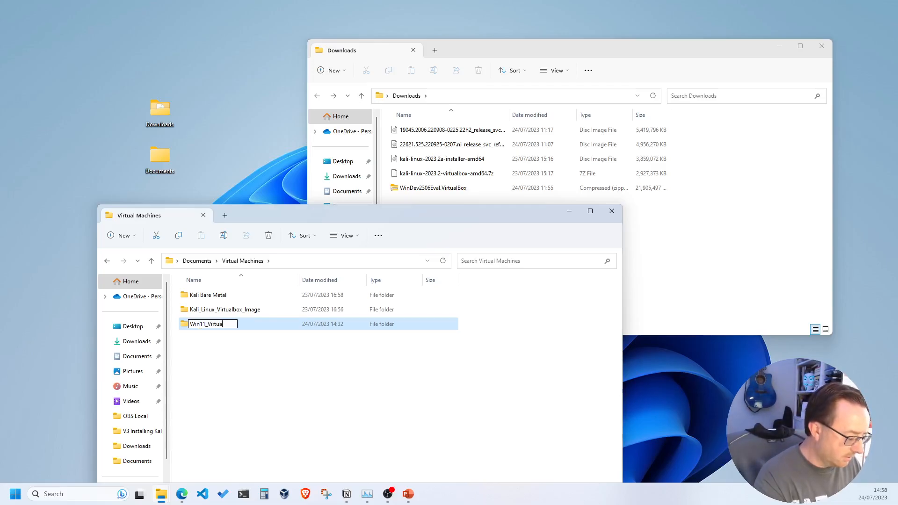
{"action": "type", "text": "lbo"}
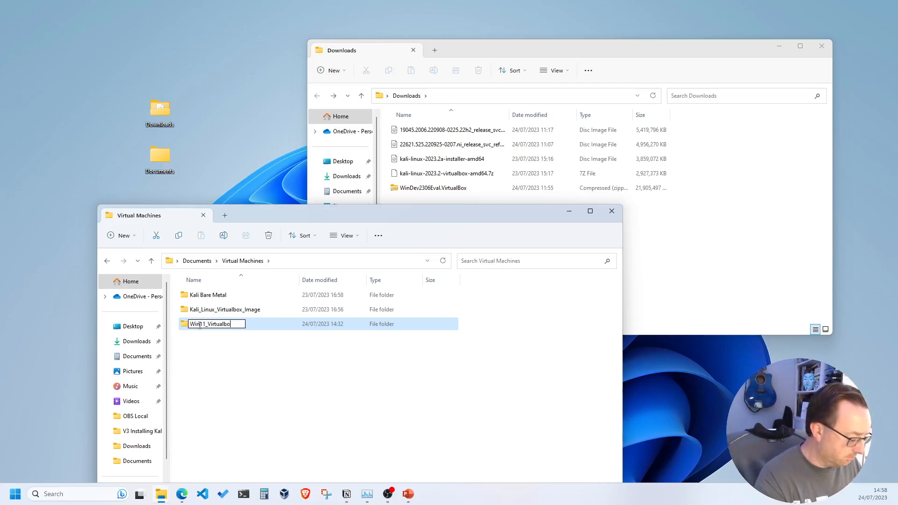
{"action": "type", "text": "x_Image"}
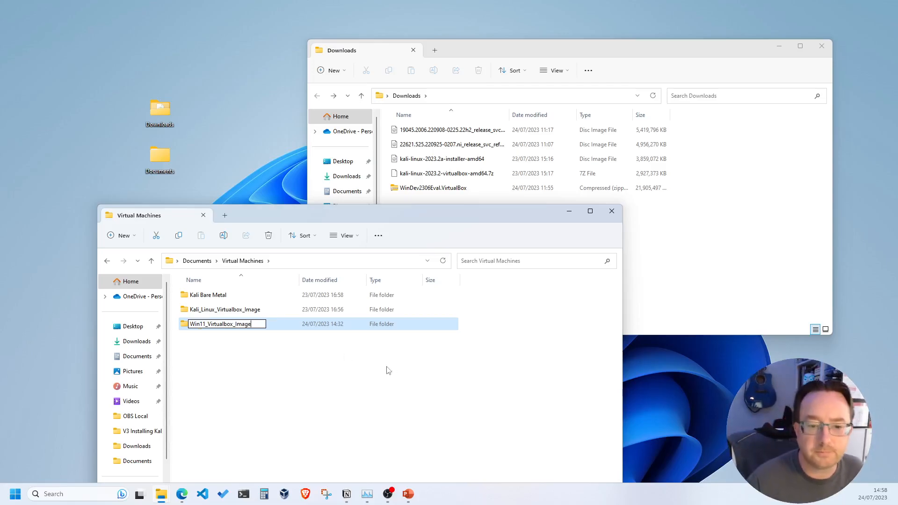
{"action": "left_click", "coordinate": [282, 364]}
{"action": "left_click", "coordinate": [228, 328]}
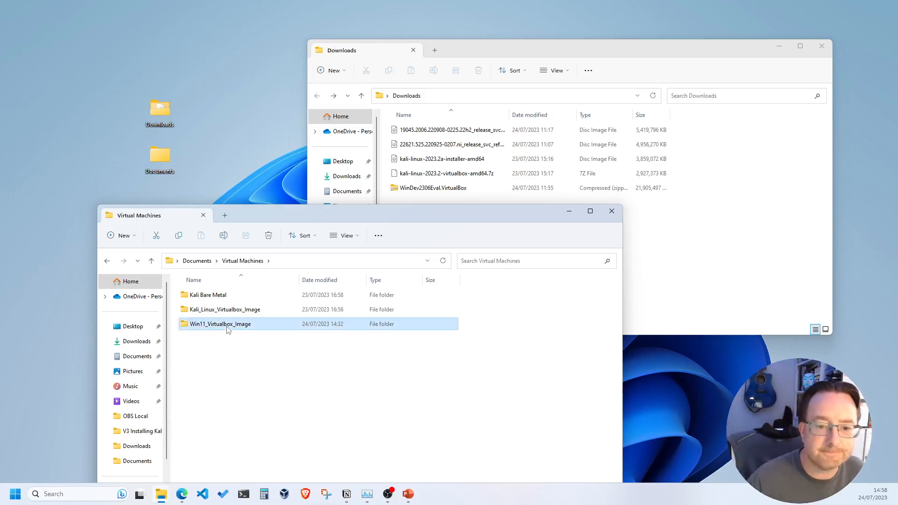
Step: Bring VirtualBox Manager to the front, maximized to full screen
{"action": "left_click_drag", "start_coordinate": [308, 219], "coordinate": [466, 110]}
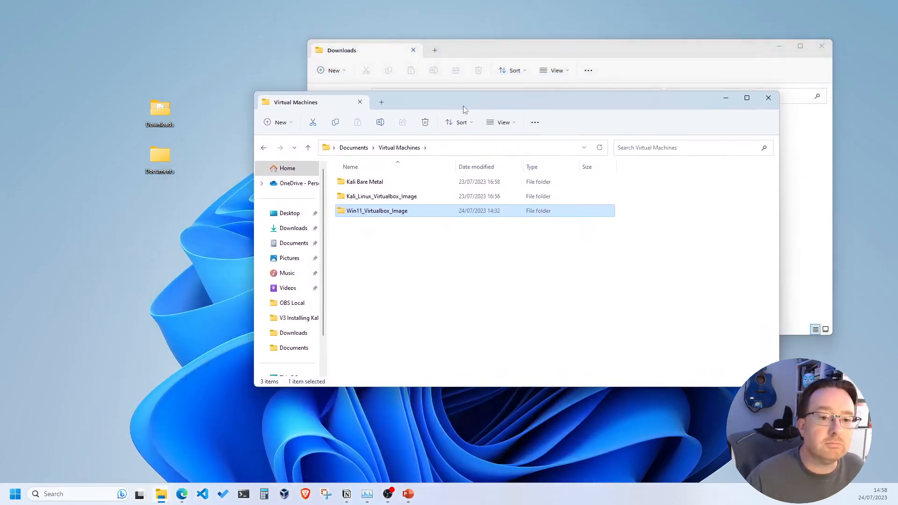
{"action": "left_click", "coordinate": [287, 497]}
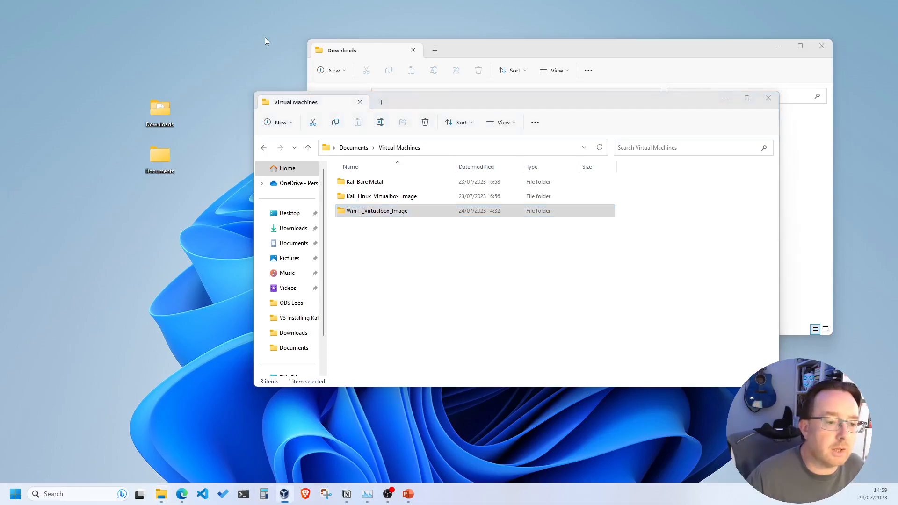
{"action": "left_click_drag", "start_coordinate": [432, 69], "coordinate": [512, 1]}
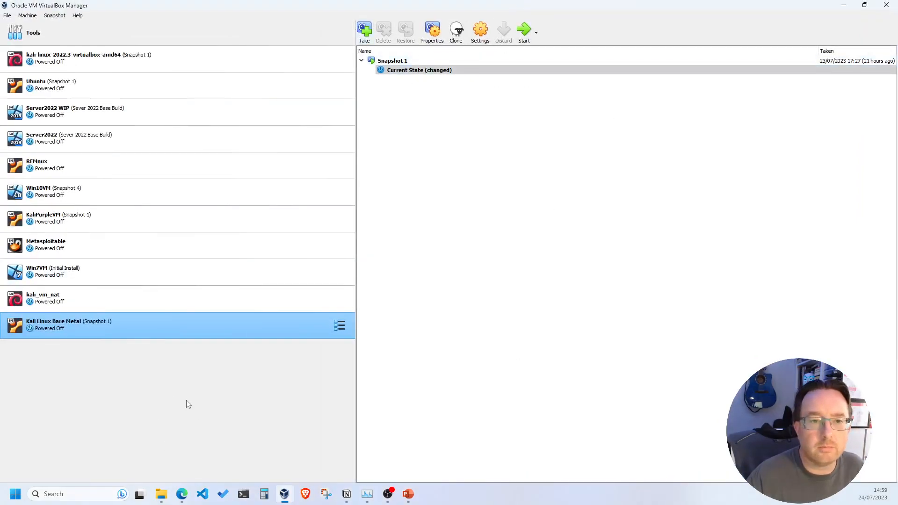
Step: Switch Kali Linux Bare Metal's pane from Snapshots to Details
{"action": "left_click", "coordinate": [342, 327]}
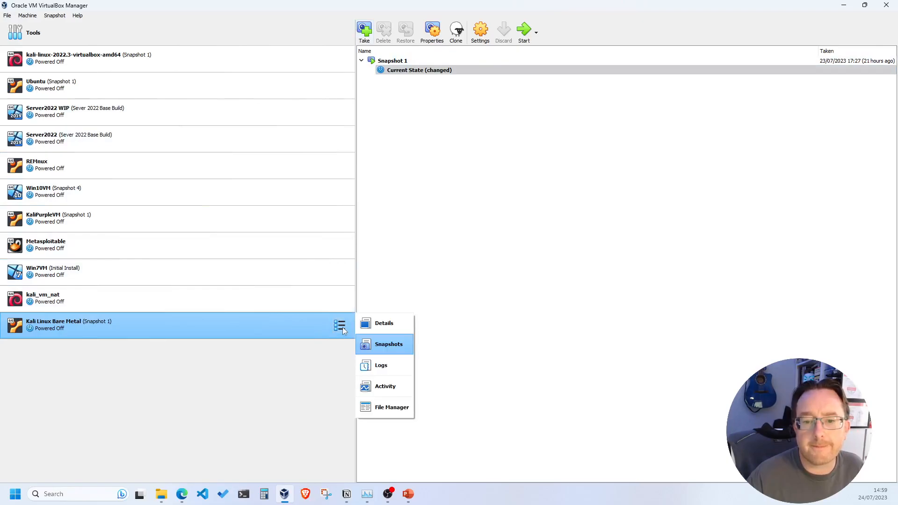
{"action": "left_click", "coordinate": [385, 323]}
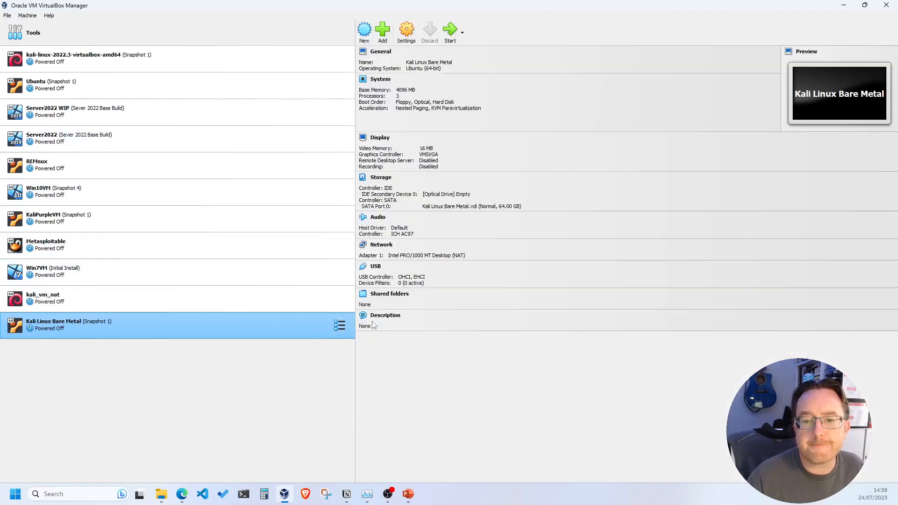
Step: Browse to the Win11_Virtualbox_Image folder with Add, then cancel the file picker
{"action": "left_click", "coordinate": [382, 31]}
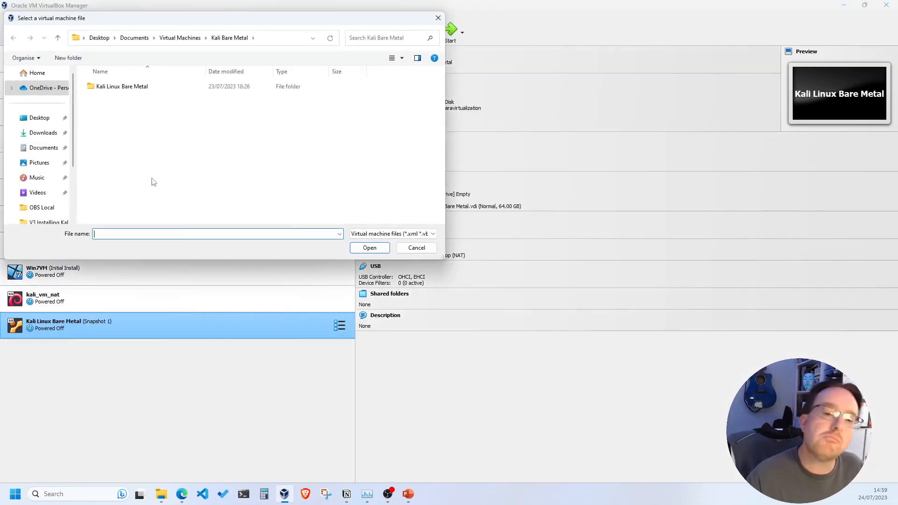
{"action": "left_click", "coordinate": [181, 40]}
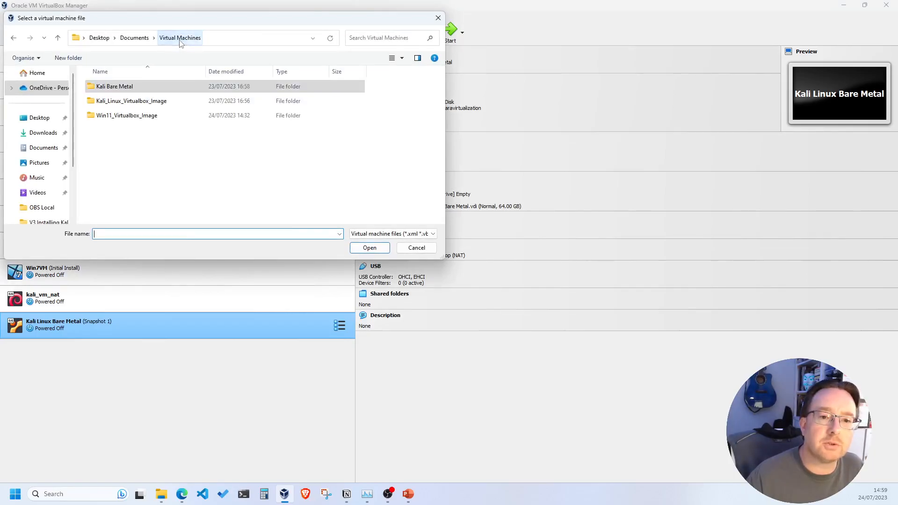
{"action": "double_click", "coordinate": [113, 116]}
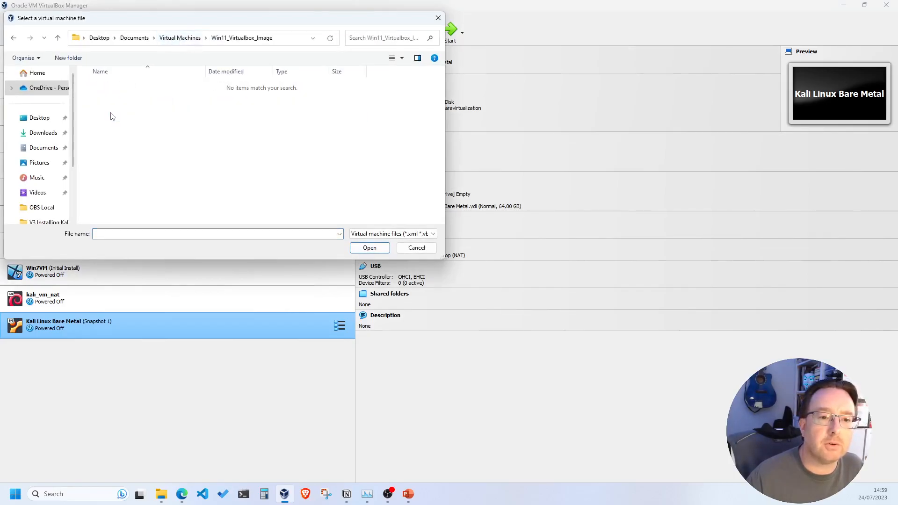
{"action": "left_click", "coordinate": [439, 18]}
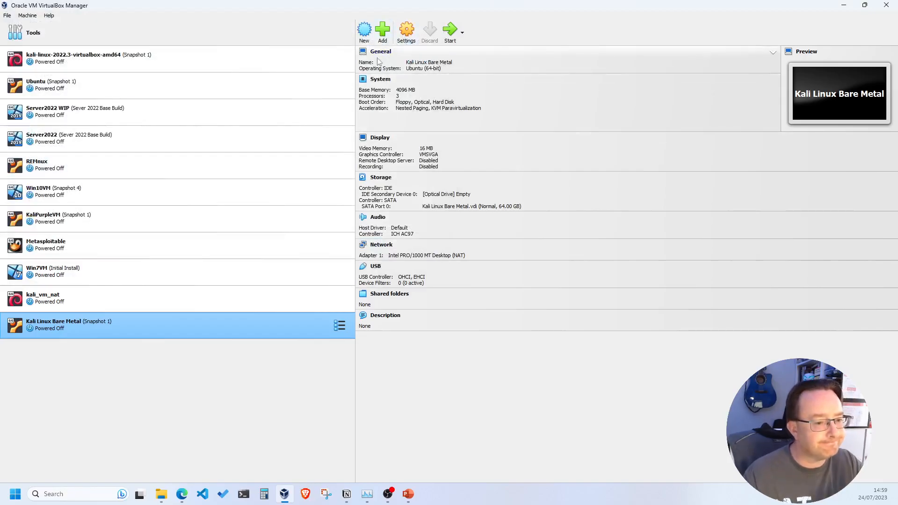
Step: Switch to the Tools virtual media view and open the File menu for Import Appliance
{"action": "left_click", "coordinate": [30, 17]}
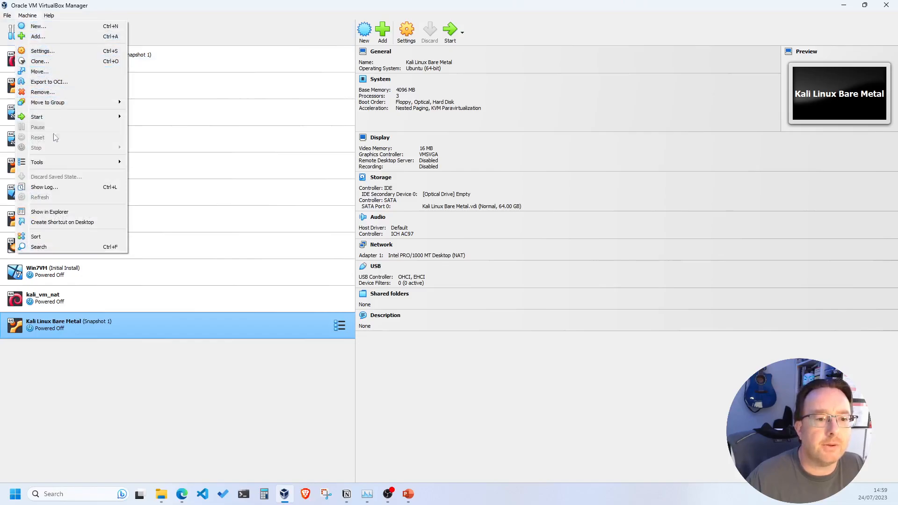
{"action": "left_click", "coordinate": [212, 24]}
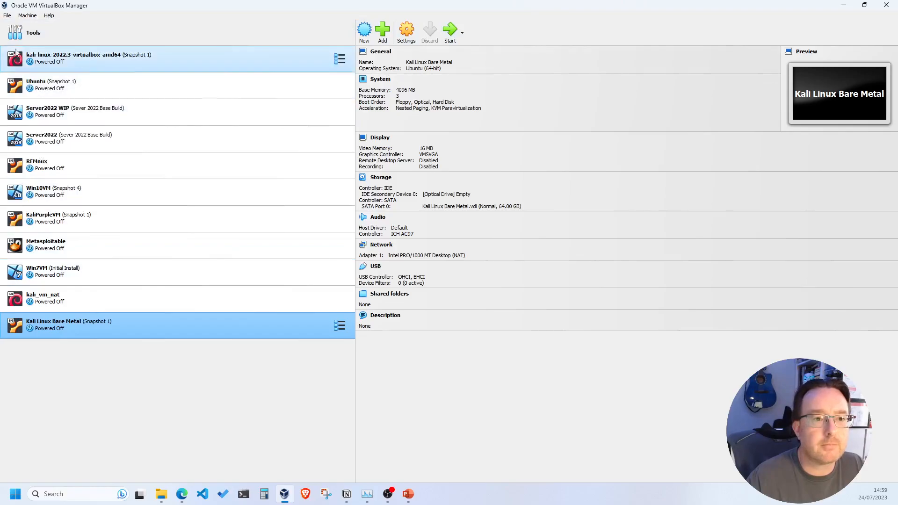
{"action": "left_click", "coordinate": [140, 33]}
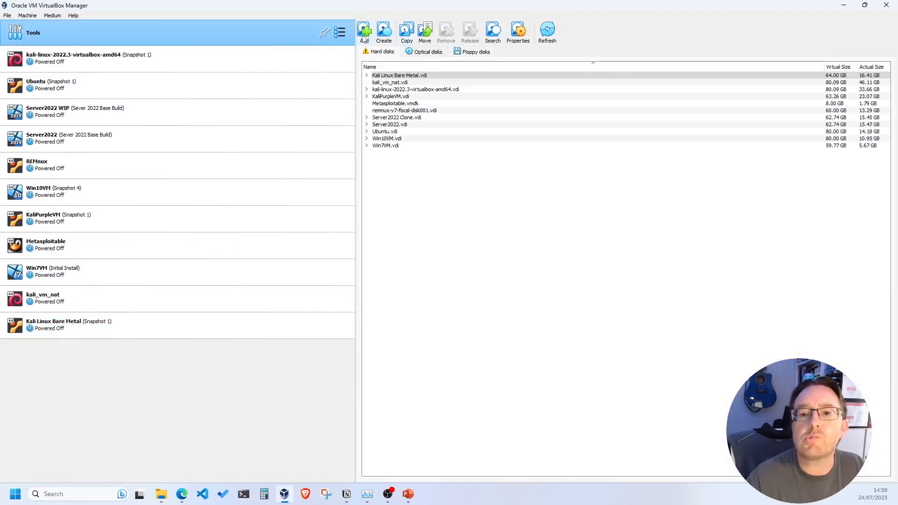
{"action": "left_click", "coordinate": [4, 16]}
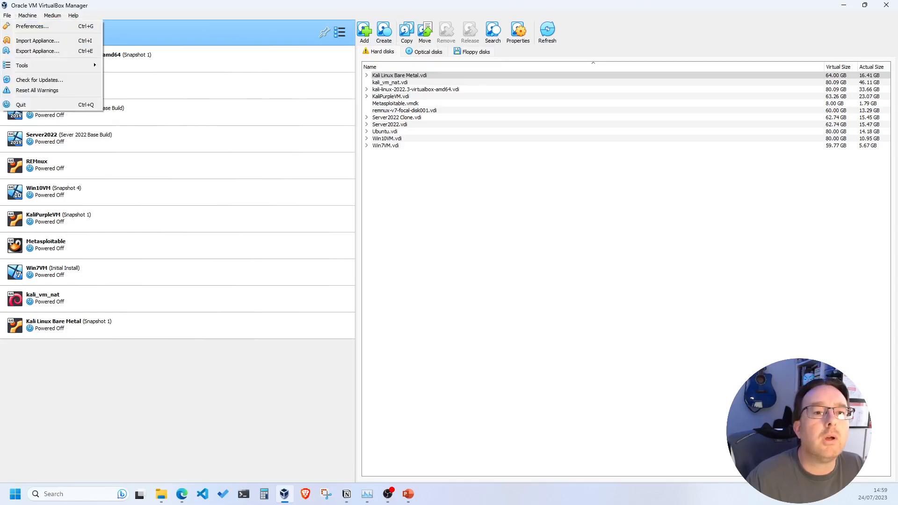
Step: Pick WinDev2306Eval from Desktop > Documents > Virtual Machines > Win11_Virtualbox_Image as the import source
{"action": "left_click", "coordinate": [29, 42]}
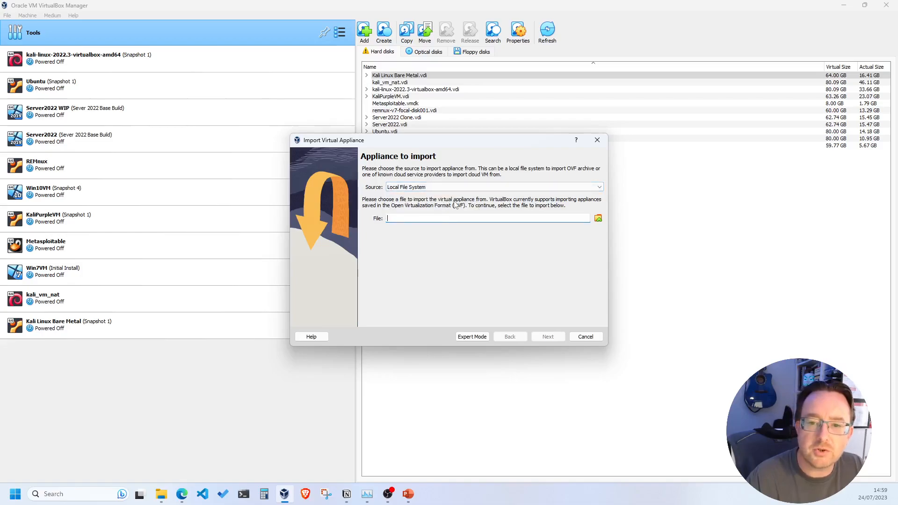
{"action": "left_click", "coordinate": [598, 219]}
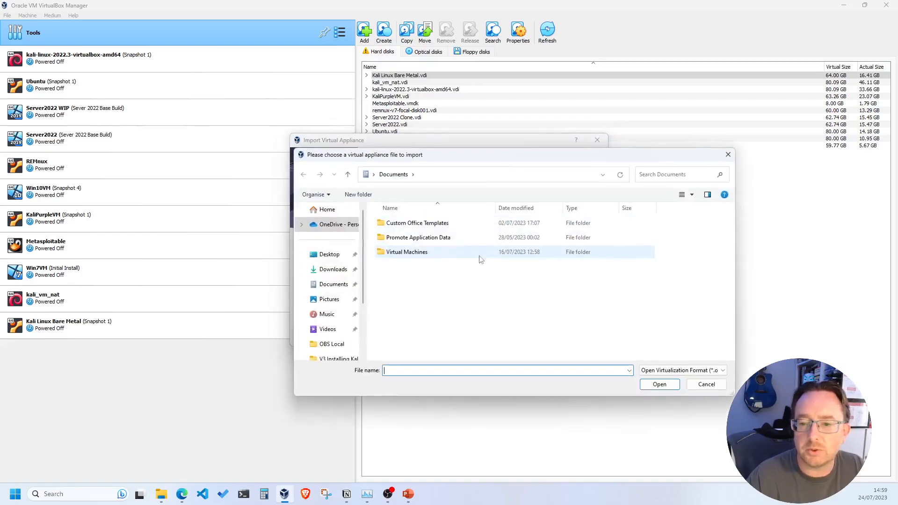
{"action": "left_click", "coordinate": [329, 254]}
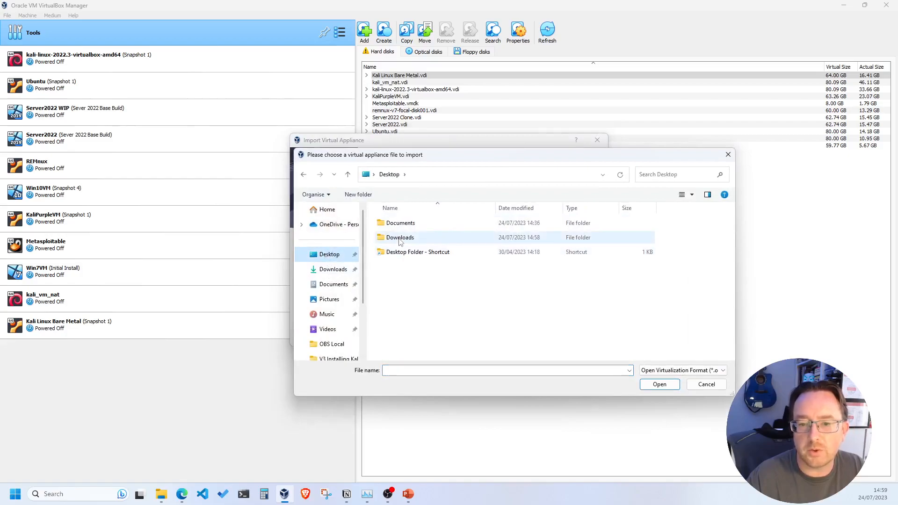
{"action": "double_click", "coordinate": [400, 225]}
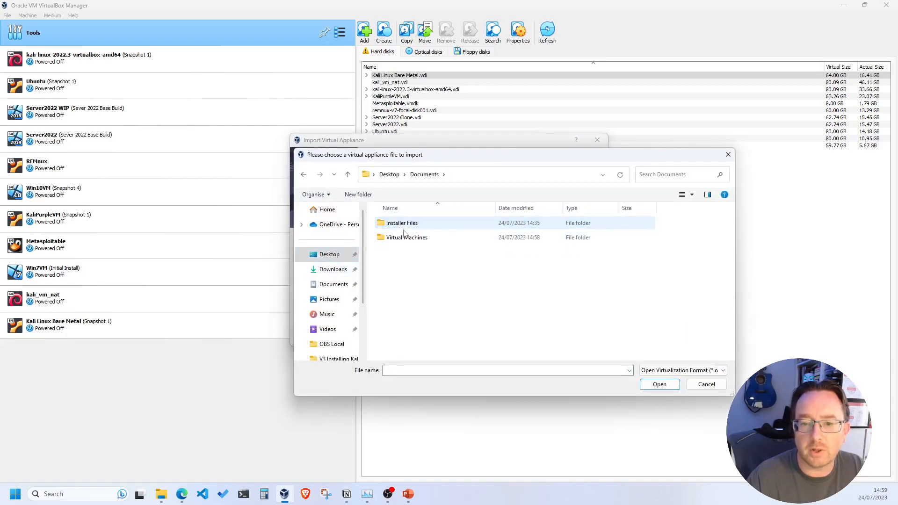
{"action": "double_click", "coordinate": [405, 238]}
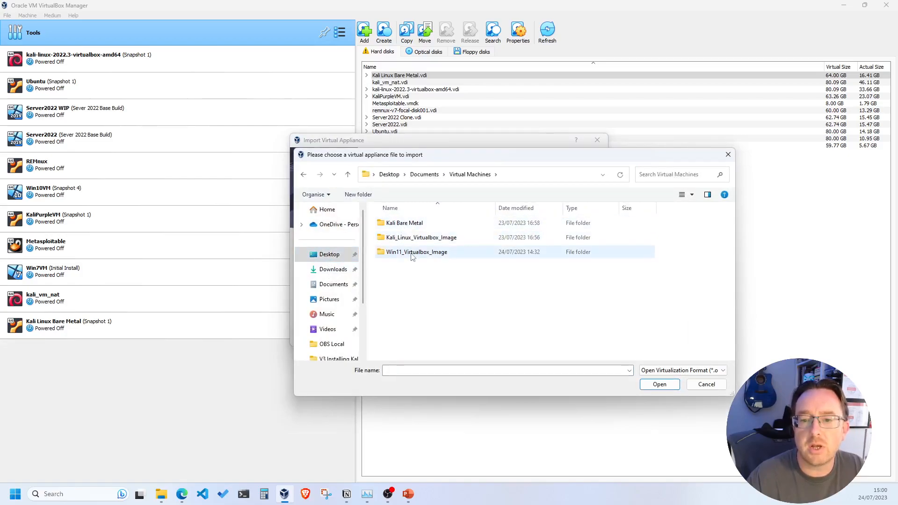
{"action": "double_click", "coordinate": [412, 254]}
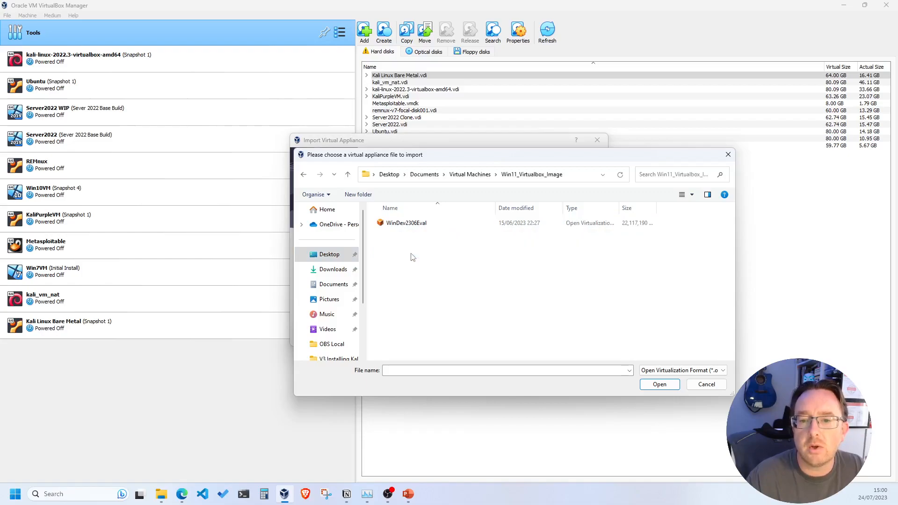
{"action": "left_click", "coordinate": [399, 225]}
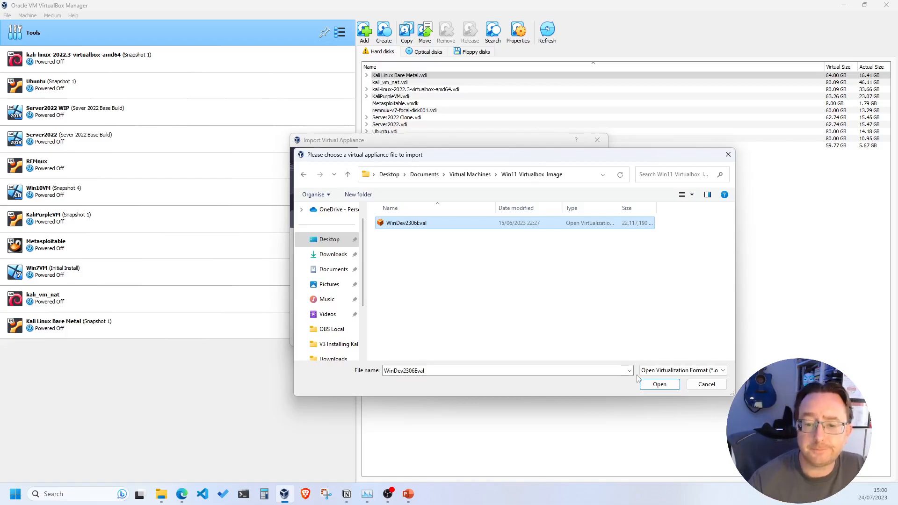
{"action": "left_click", "coordinate": [666, 386]}
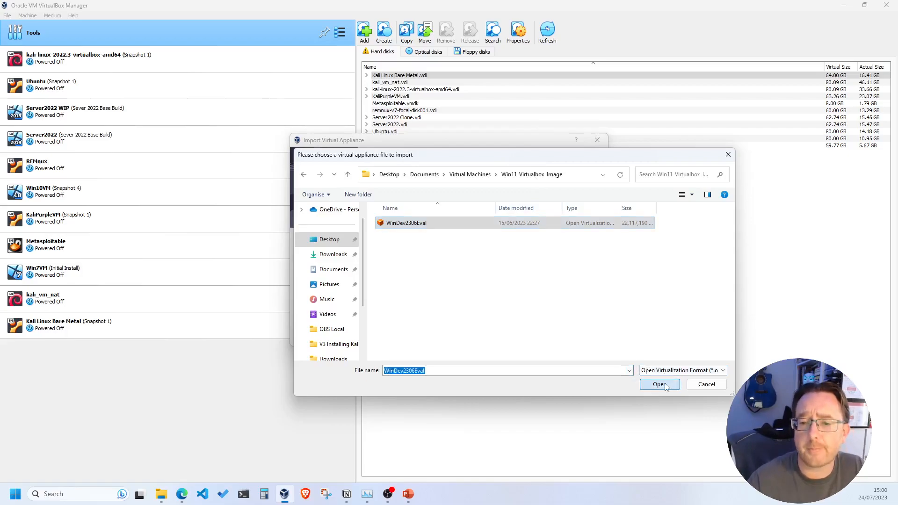
Step: Set the appliance's Machine Base Folder to Desktop\Documents\Virtual Machines
{"action": "left_click", "coordinate": [545, 337]}
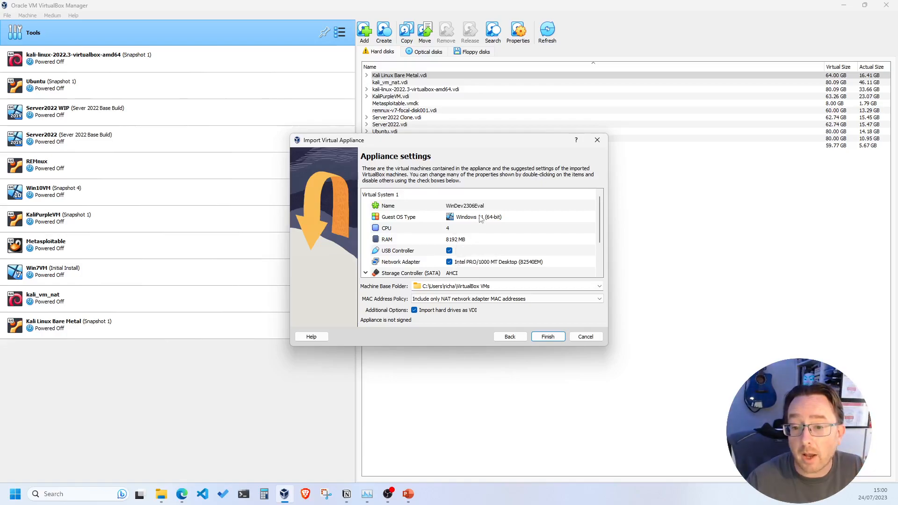
{"action": "scroll", "coordinate": [491, 231], "scroll_direction": "down", "scroll_amount": 2}
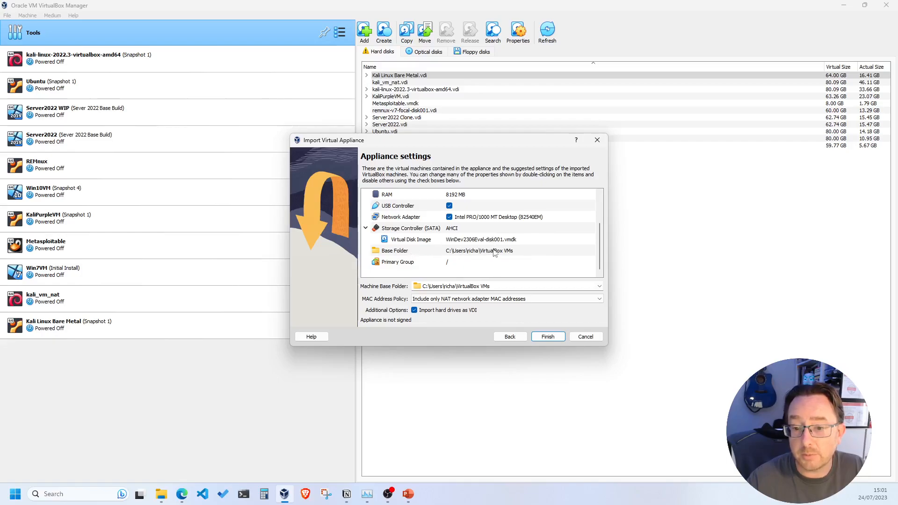
{"action": "scroll", "coordinate": [486, 251], "scroll_direction": "up", "scroll_amount": 2}
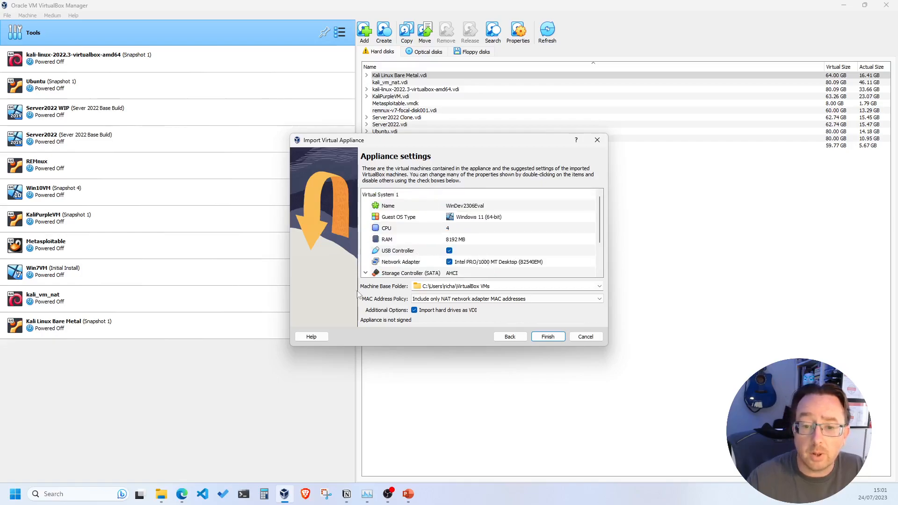
{"action": "left_click", "coordinate": [599, 288]}
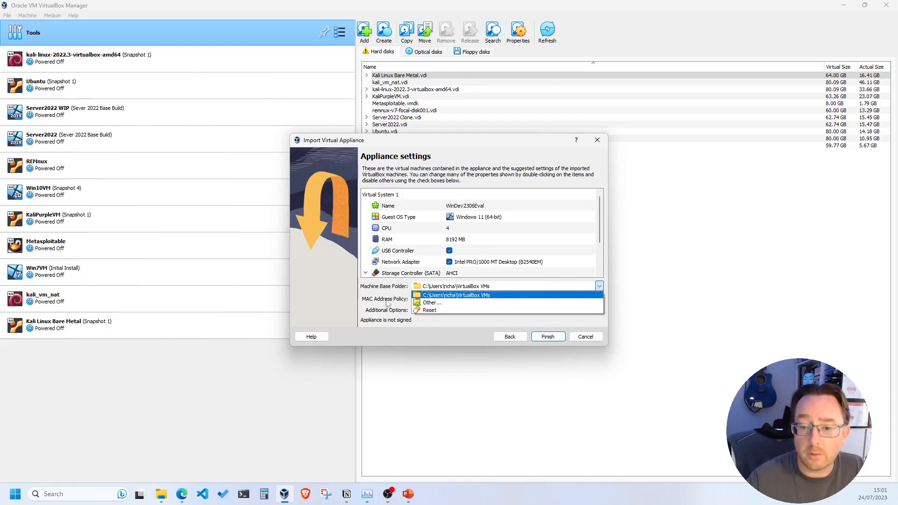
{"action": "left_click", "coordinate": [430, 303]}
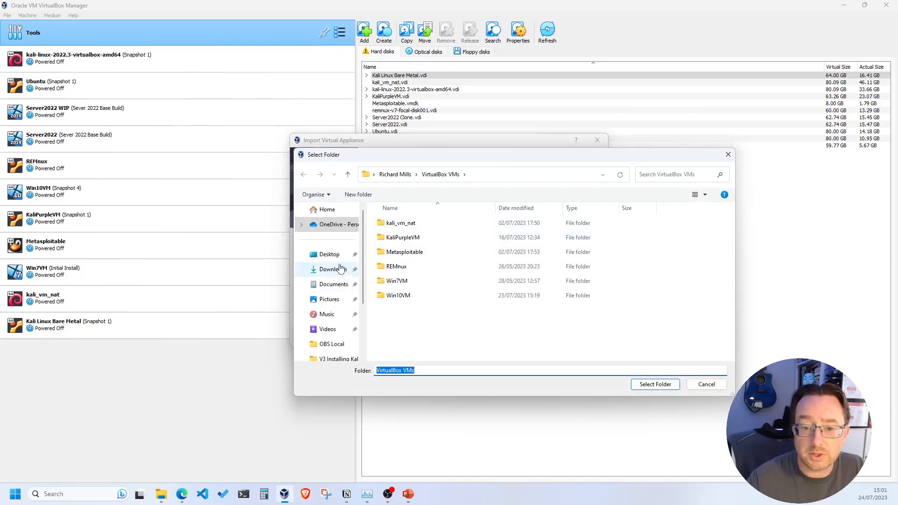
{"action": "left_click", "coordinate": [329, 255]}
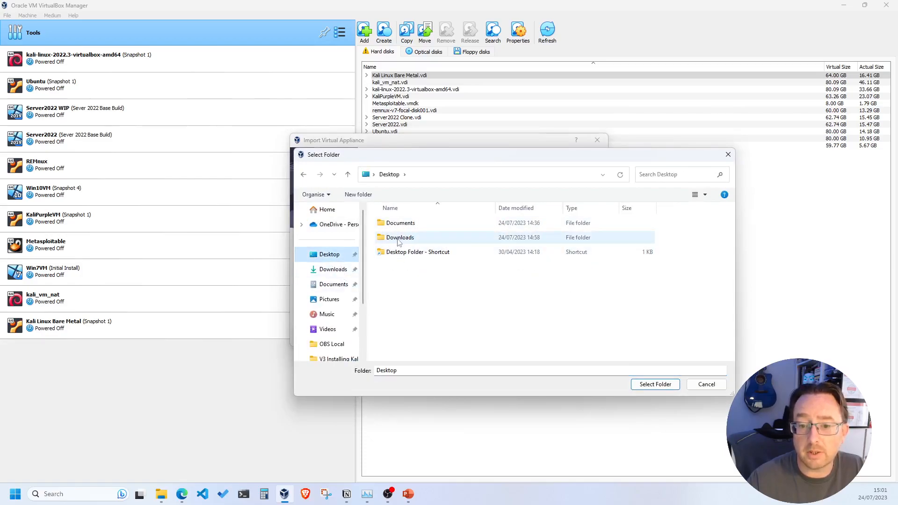
{"action": "left_click_drag", "start_coordinate": [428, 160], "coordinate": [373, 188]}
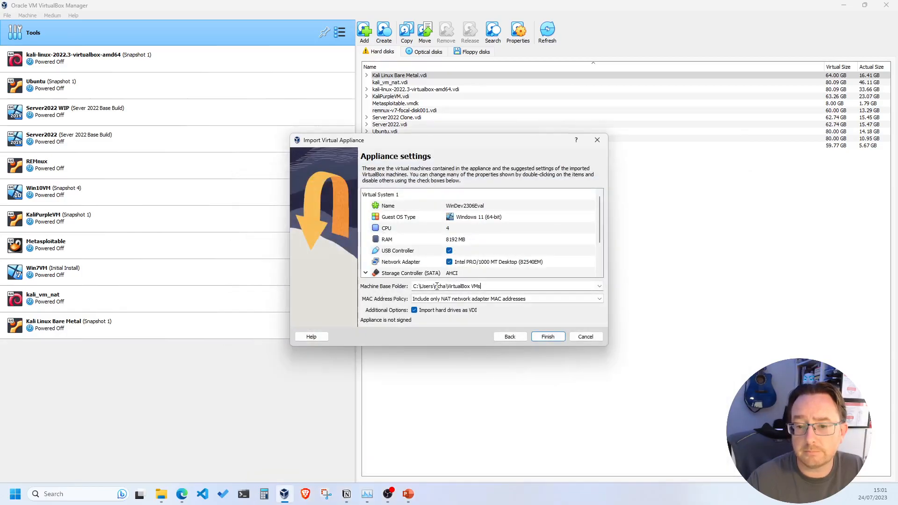
{"action": "left_click", "coordinate": [599, 288]}
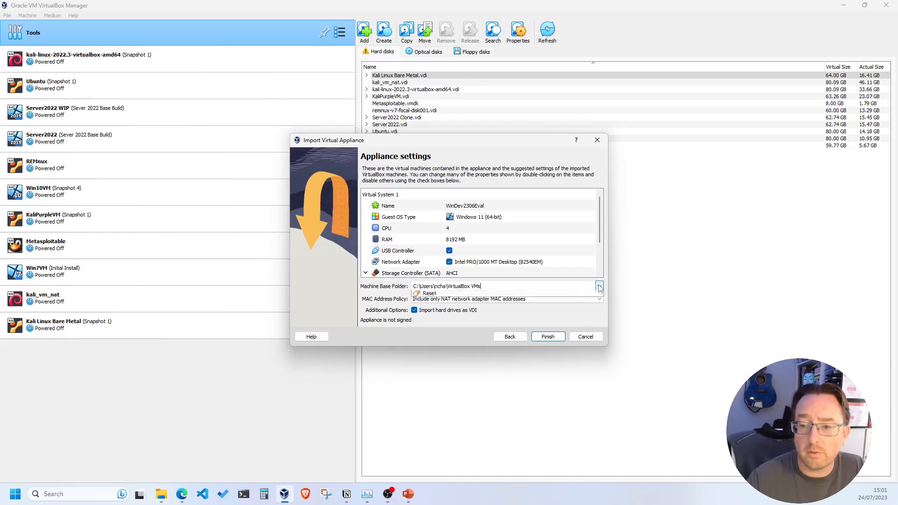
{"action": "left_click", "coordinate": [444, 303]}
{"action": "left_click", "coordinate": [273, 282]}
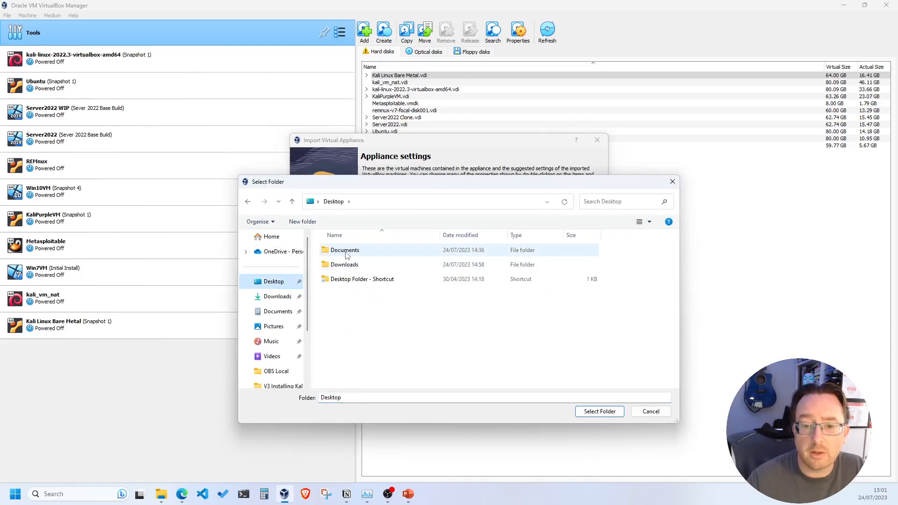
{"action": "double_click", "coordinate": [345, 251]}
{"action": "left_click", "coordinate": [352, 266]}
{"action": "double_click", "coordinate": [352, 265]}
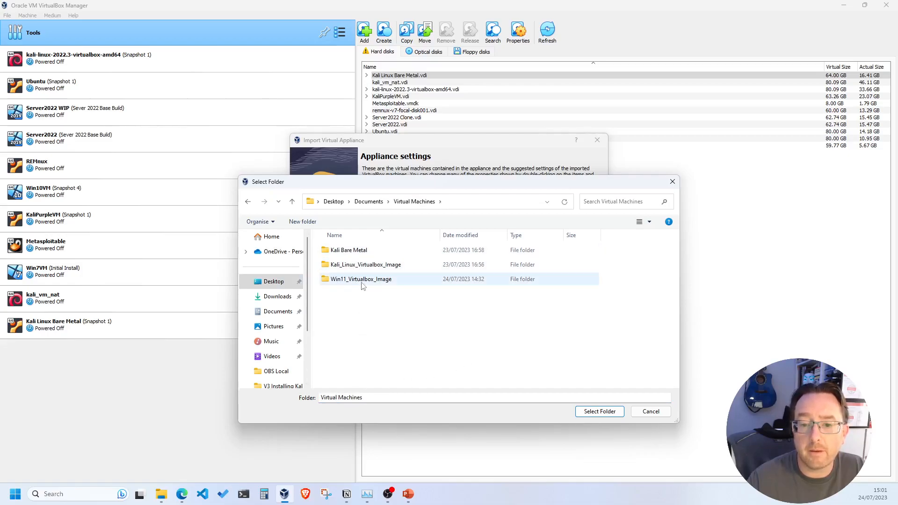
{"action": "left_click", "coordinate": [605, 413]}
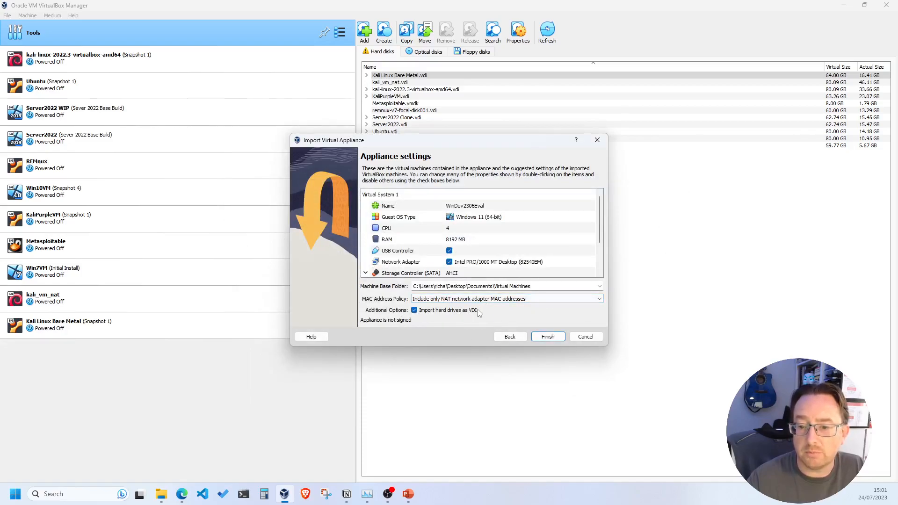
Step: Keep the NAT-only MAC address policy and start the import
{"action": "scroll", "coordinate": [470, 301], "scroll_direction": "up", "scroll_amount": 1}
{"action": "scroll", "coordinate": [469, 301], "scroll_direction": "down", "scroll_amount": 2}
{"action": "scroll", "coordinate": [470, 302], "scroll_direction": "up", "scroll_amount": 2}
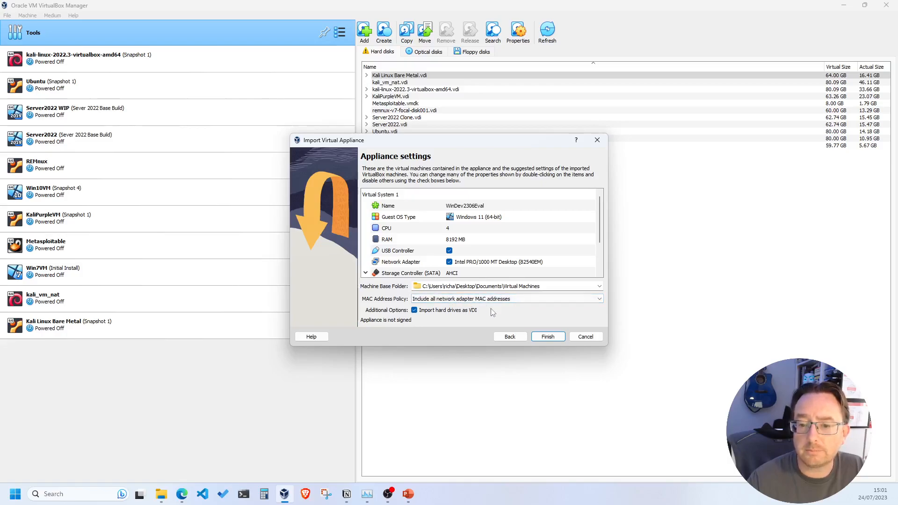
{"action": "left_click", "coordinate": [506, 299]}
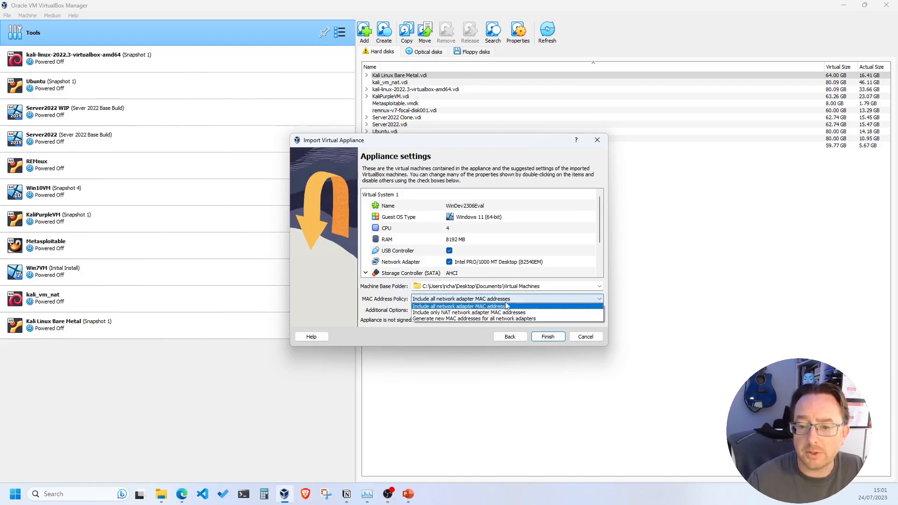
{"action": "left_click", "coordinate": [468, 313]}
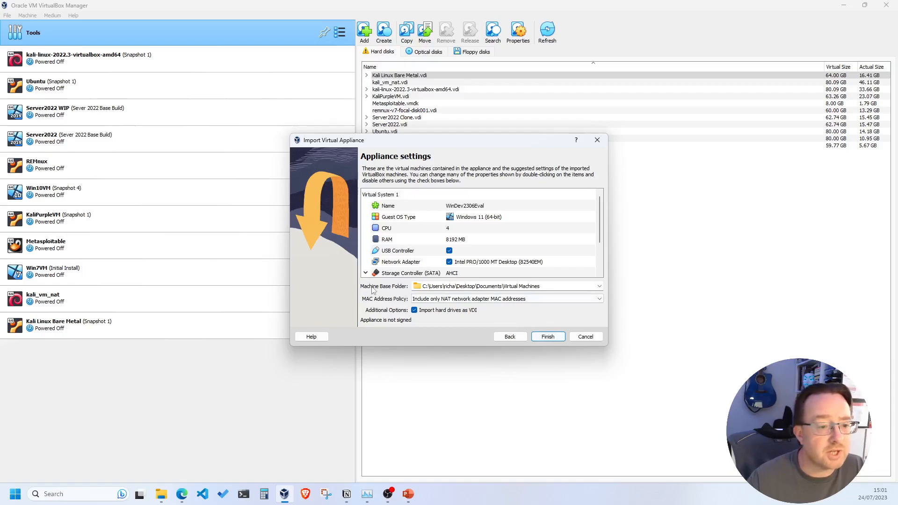
{"action": "left_click", "coordinate": [548, 337]}
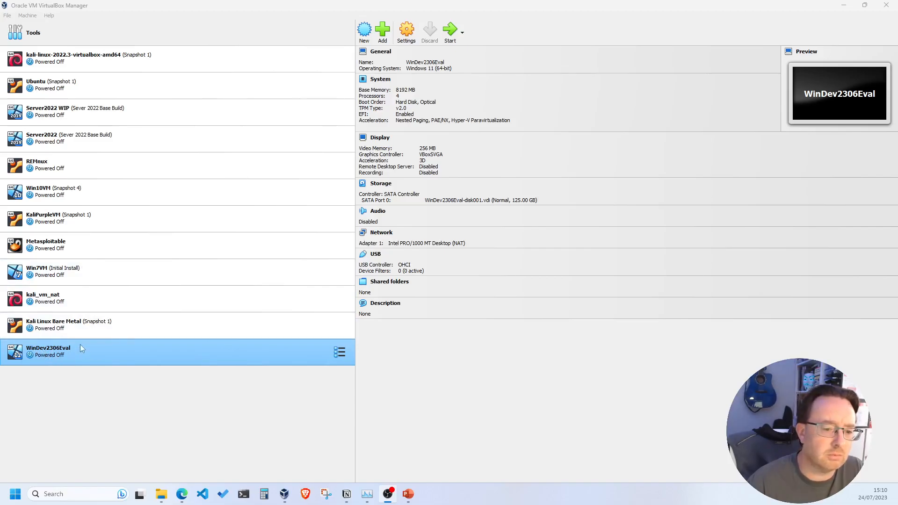
Step: Once the import finishes, focus VirtualBox Manager to show the new WinDev2306Eval entry
{"action": "left_click", "coordinate": [101, 351]}
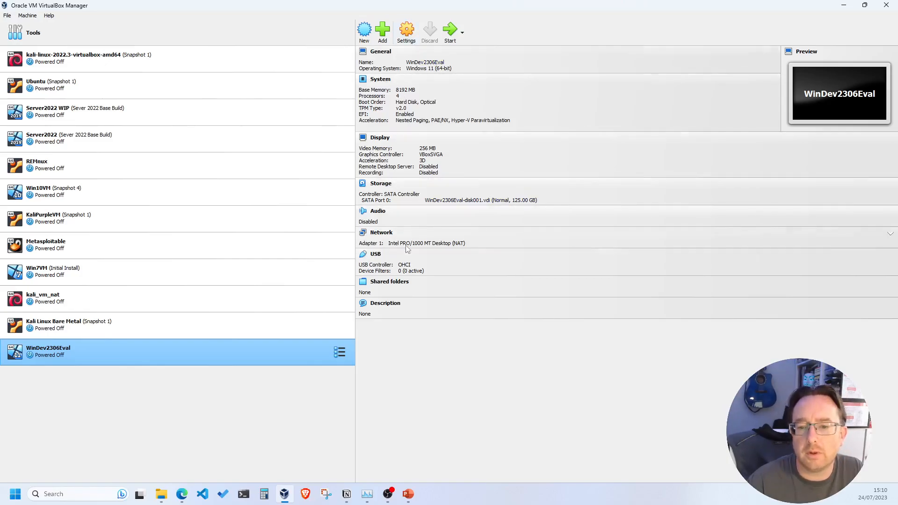
Step: Rename the WinDev2306Eval machine to Win11VM in General settings
{"action": "left_click", "coordinate": [406, 35]}
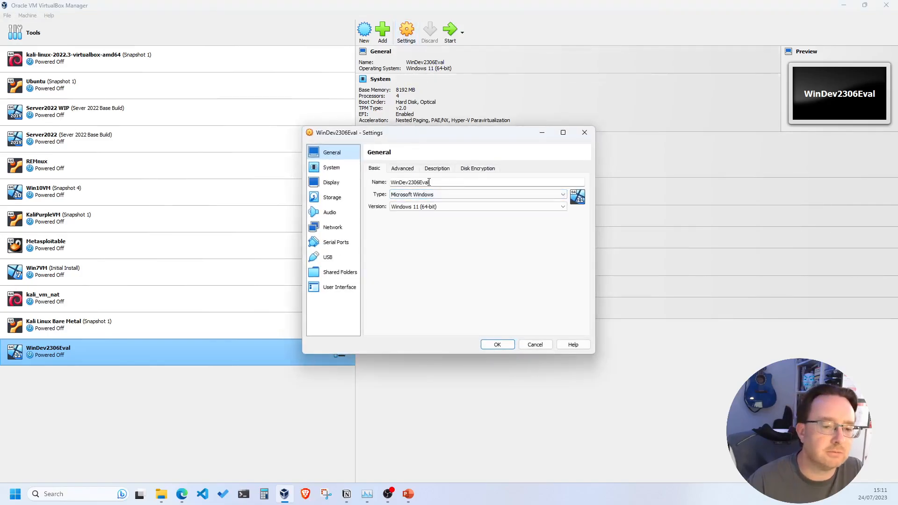
{"action": "left_click_drag", "start_coordinate": [431, 181], "coordinate": [401, 183]}
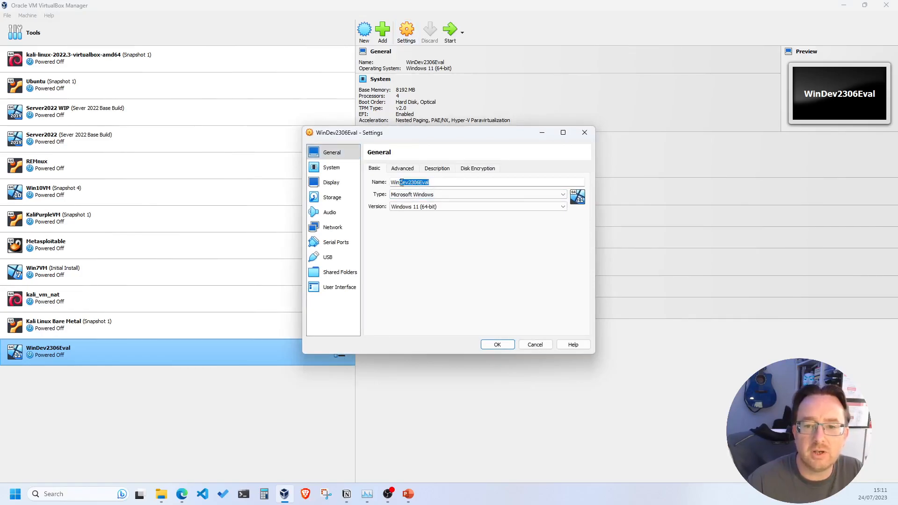
{"action": "type", "text": "11"}
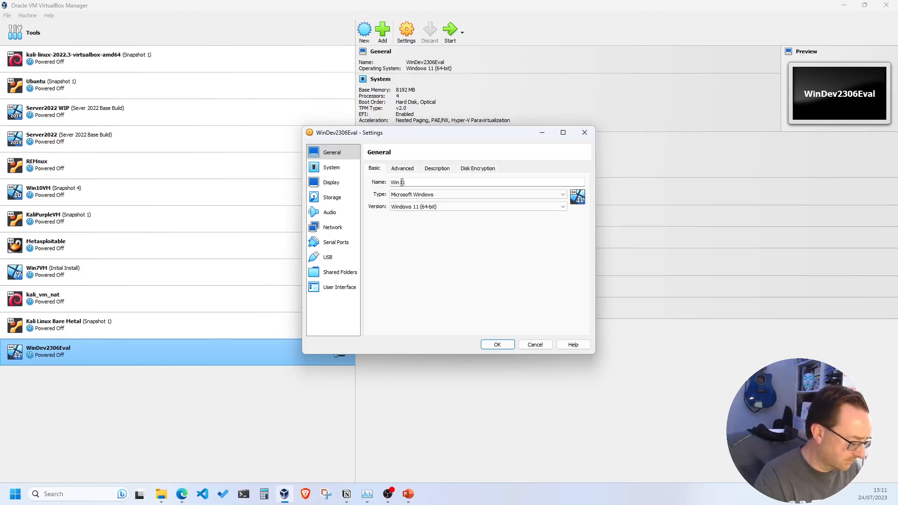
{"action": "type", "text": "VM"}
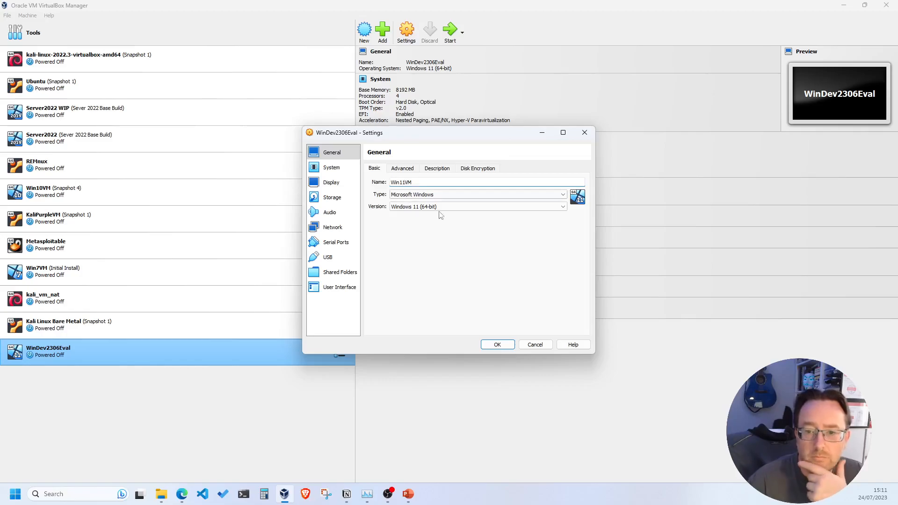
{"action": "left_click", "coordinate": [403, 168]}
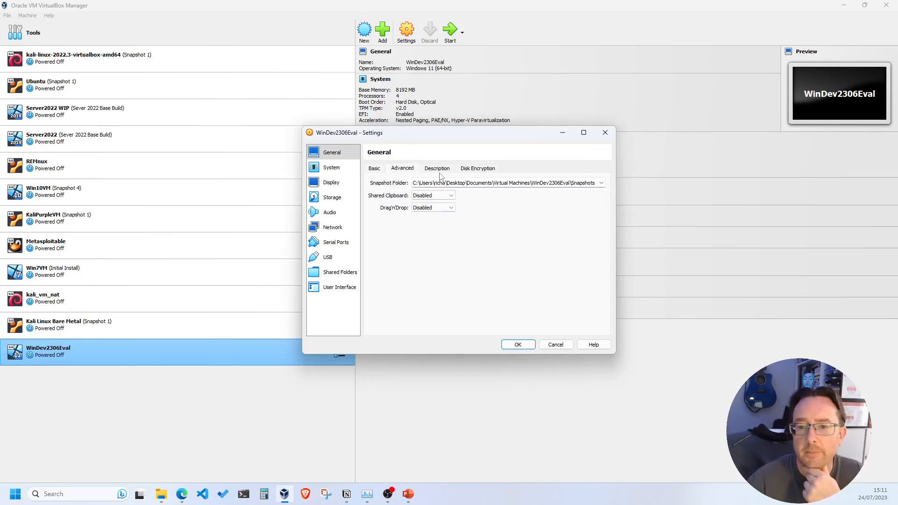
{"action": "left_click", "coordinate": [434, 197]}
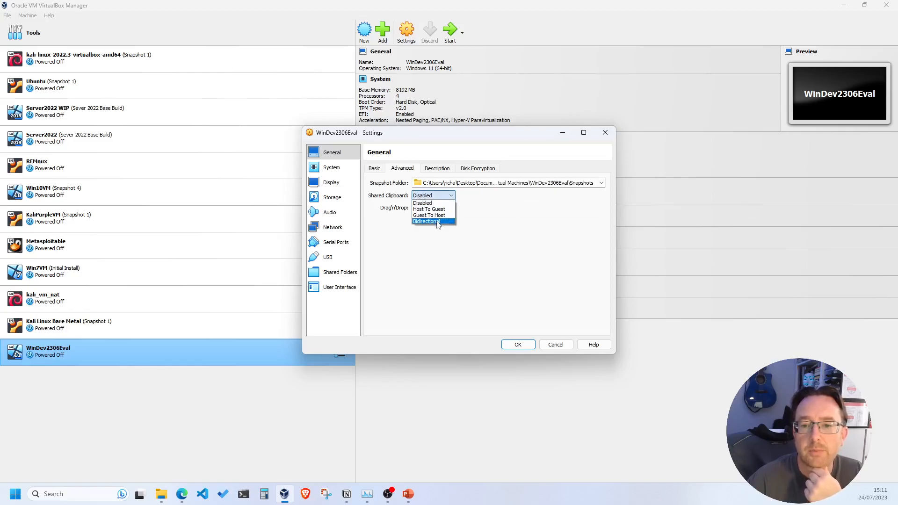
Step: Set Shared Clipboard and Drag'n'Drop both to Bidirectional
{"action": "left_click", "coordinate": [439, 223]}
{"action": "left_click", "coordinate": [433, 208]}
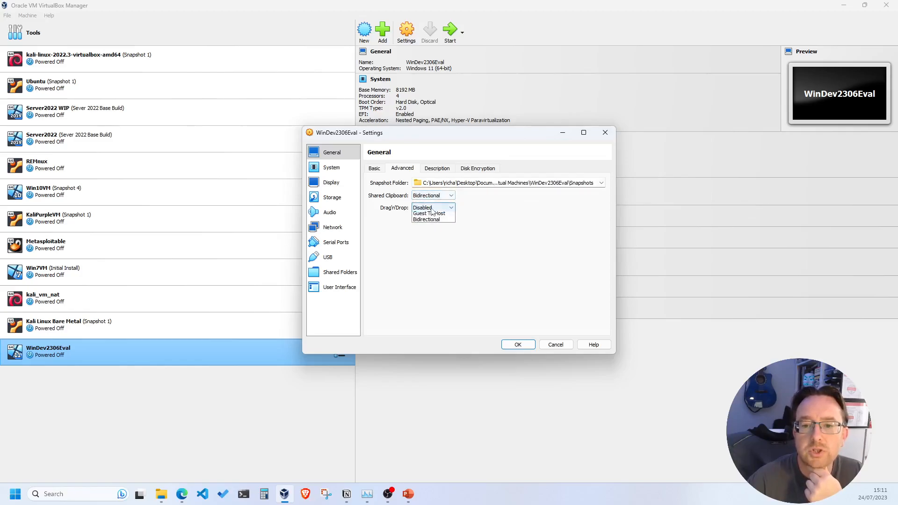
{"action": "left_click", "coordinate": [435, 233]}
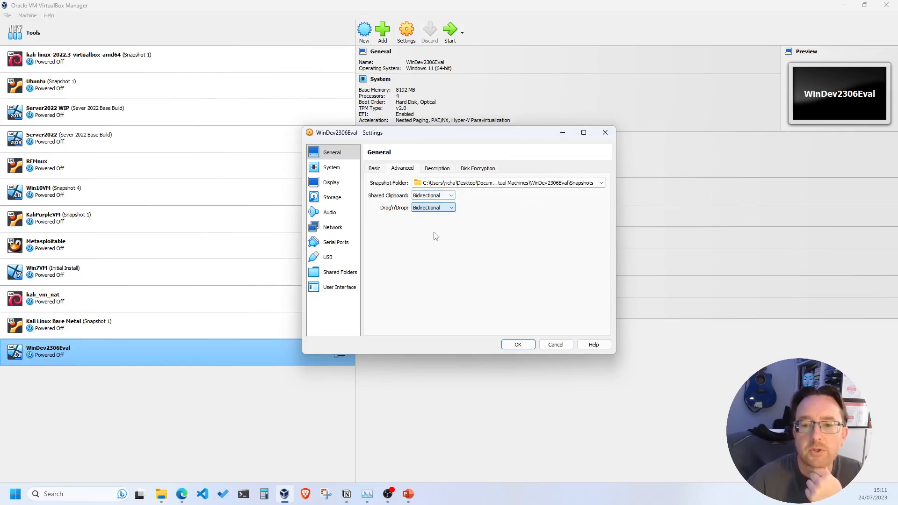
{"action": "left_click", "coordinate": [434, 171]}
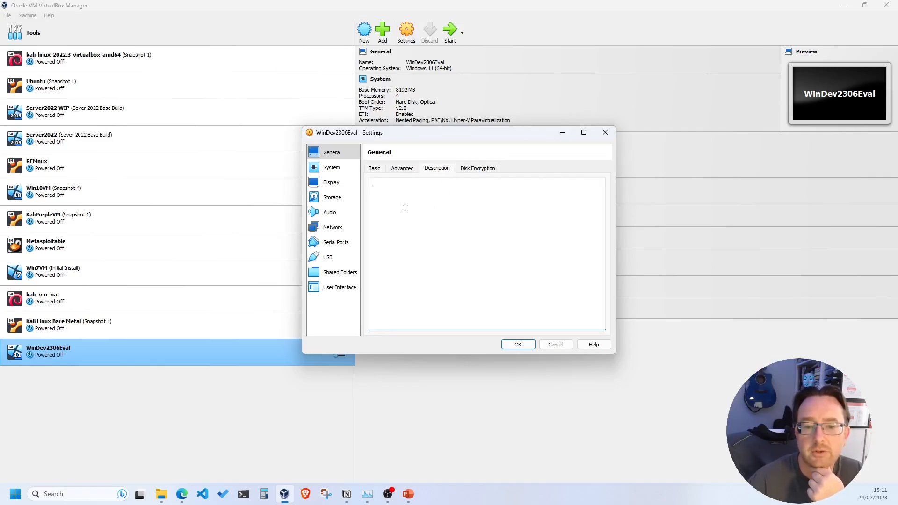
{"action": "left_click", "coordinate": [342, 169]}
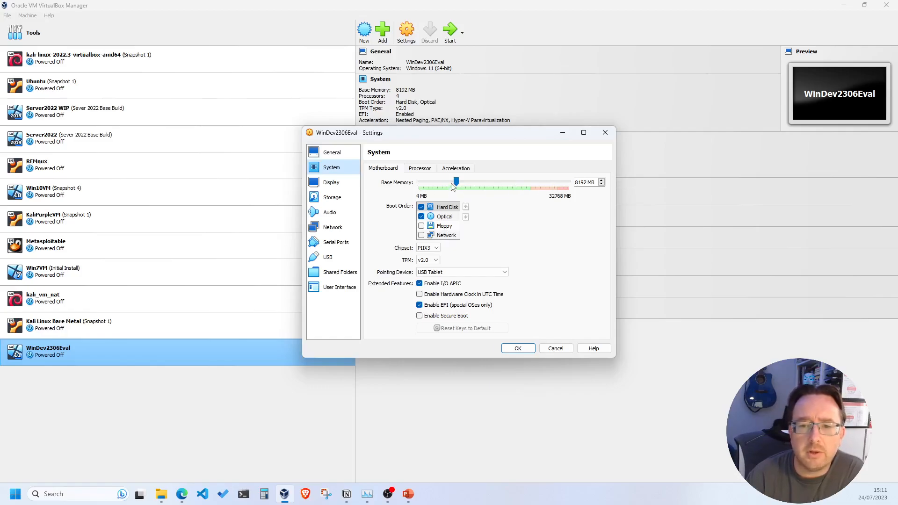
Step: Review the Processor, Display and Storage pages, then save the settings as Win11VM
{"action": "left_click", "coordinate": [413, 170]}
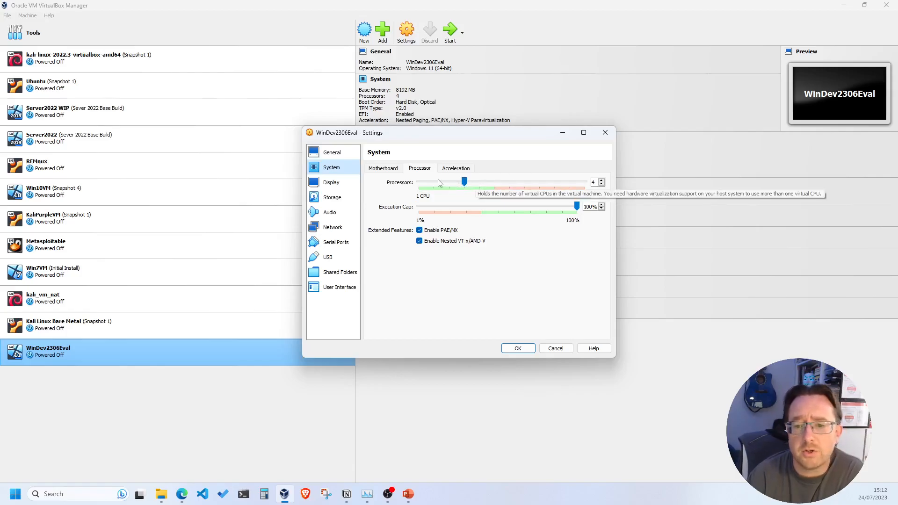
{"action": "left_click", "coordinate": [331, 183]}
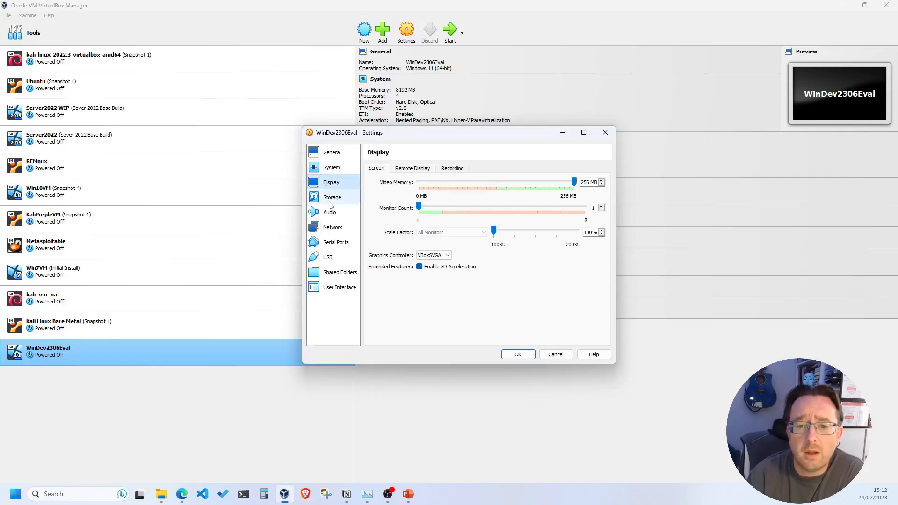
{"action": "left_click", "coordinate": [331, 198]}
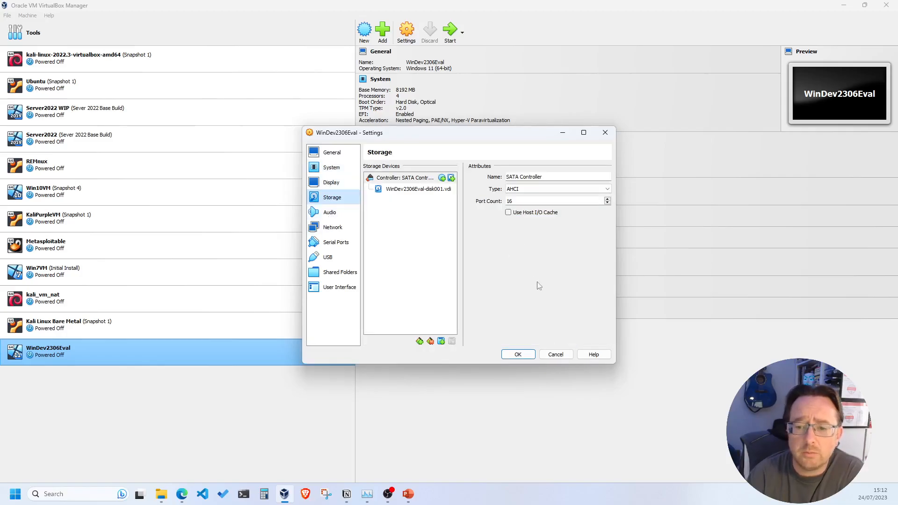
{"action": "left_click", "coordinate": [524, 358]}
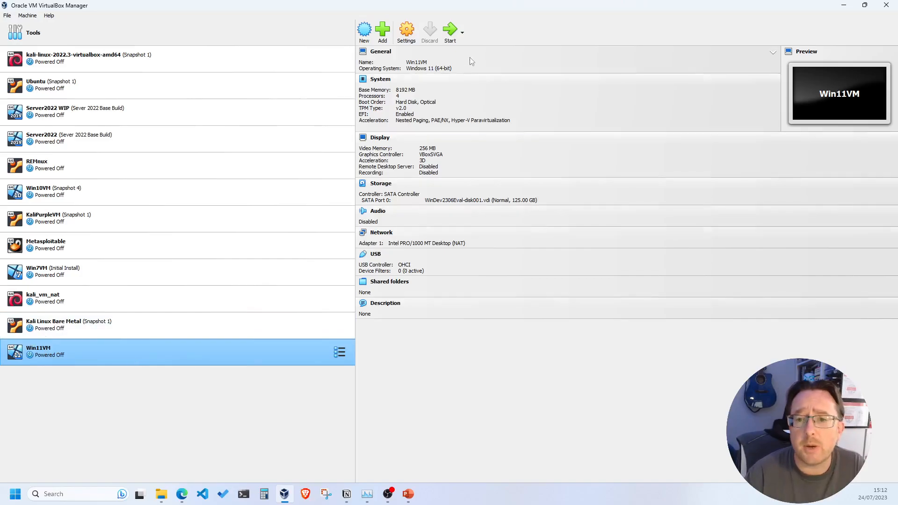
Step: Start Win11VM so it boots in its own console window
{"action": "left_click", "coordinate": [449, 34]}
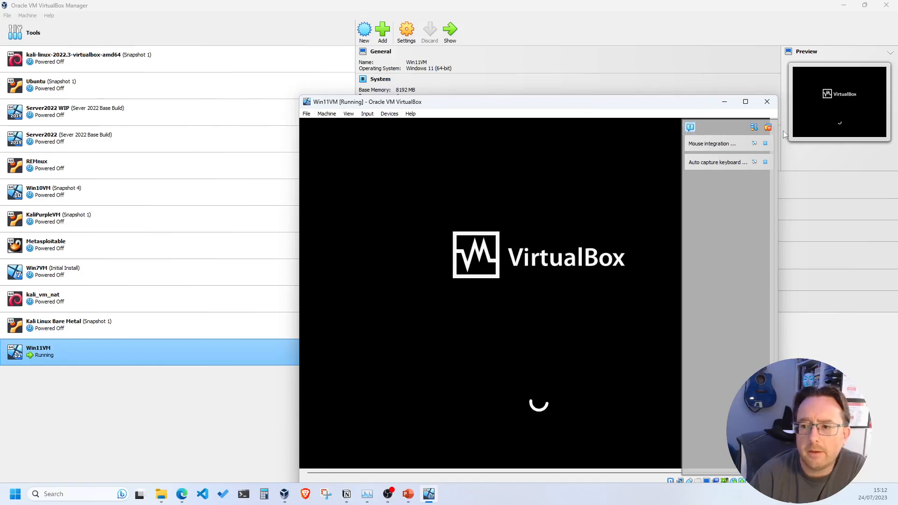
Step: Close the VM's mouse and keyboard notification panel and drag the Win11VM window up-left
{"action": "left_click", "coordinate": [767, 129]}
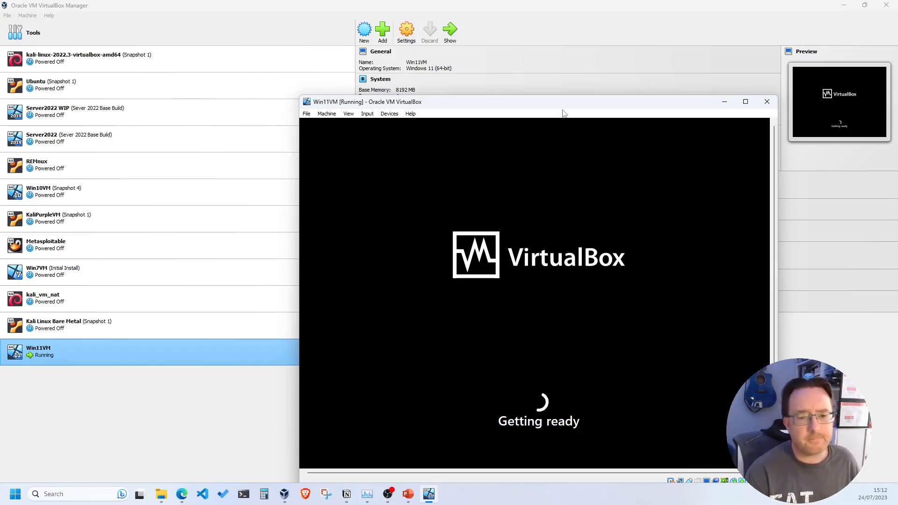
{"action": "left_click_drag", "start_coordinate": [501, 105], "coordinate": [436, 75]}
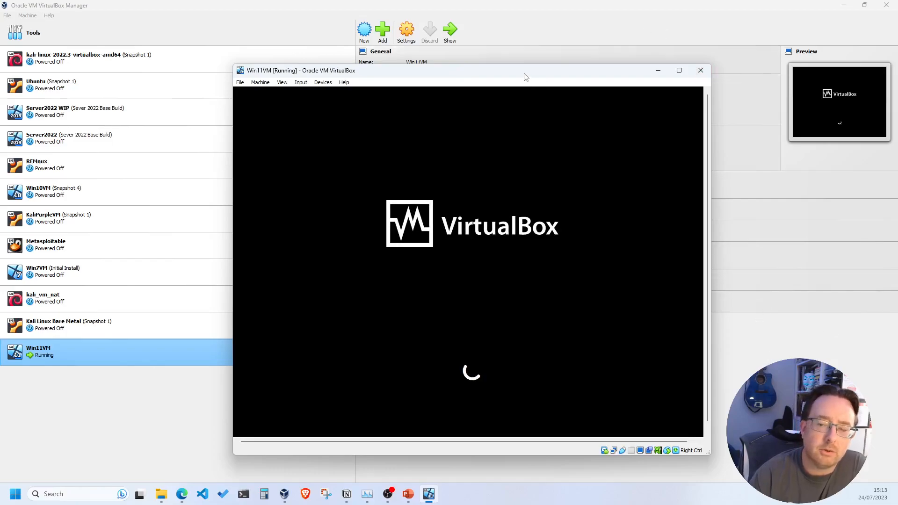
Step: Shift the Win11VM window further up-left while Windows 11 boots to its desktop
{"action": "left_click_drag", "start_coordinate": [507, 75], "coordinate": [453, 57]}
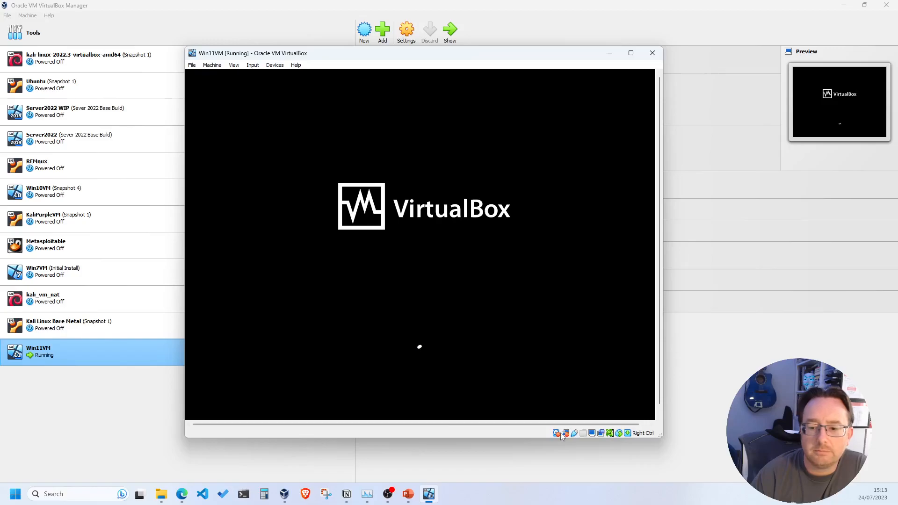
{"action": "mouse_move", "coordinate": [567, 436]}
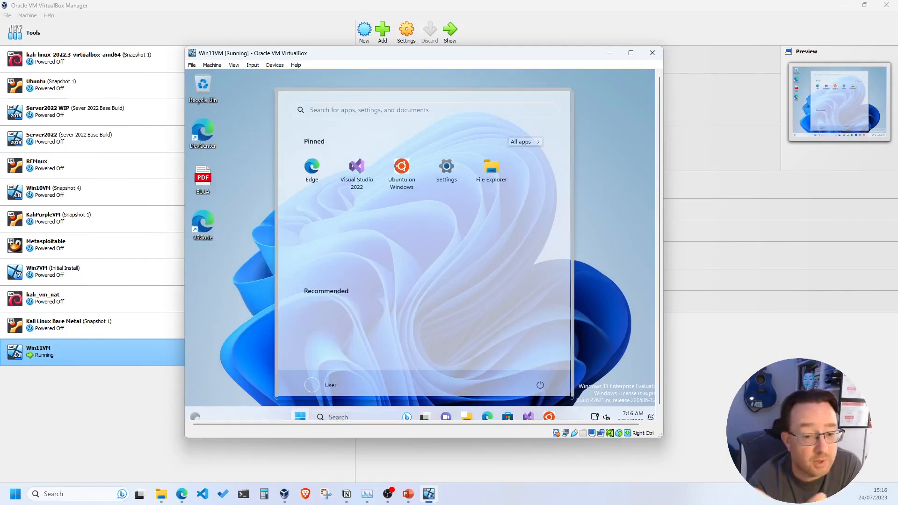
Step: Maximize the Win11VM window, close the guest Start menu, and enable View > Auto-resize Guest Display
{"action": "left_click", "coordinate": [631, 53]}
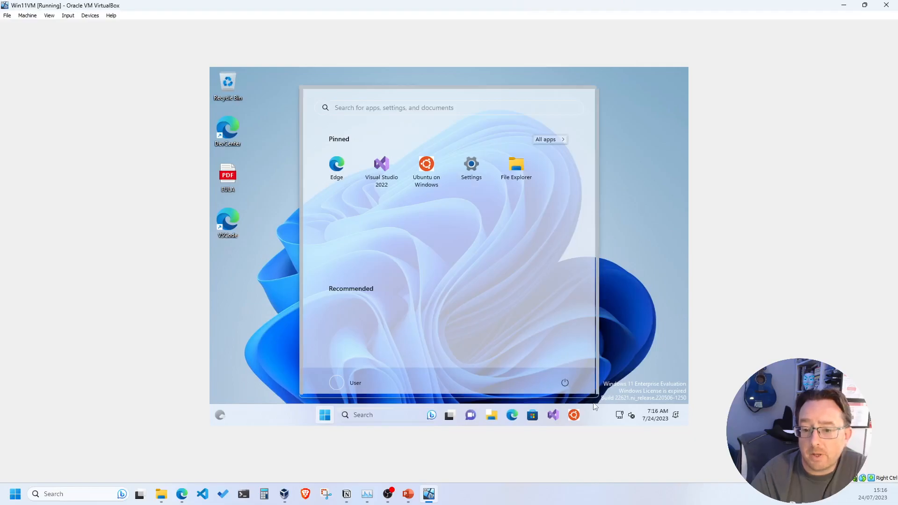
{"action": "left_click", "coordinate": [634, 245]}
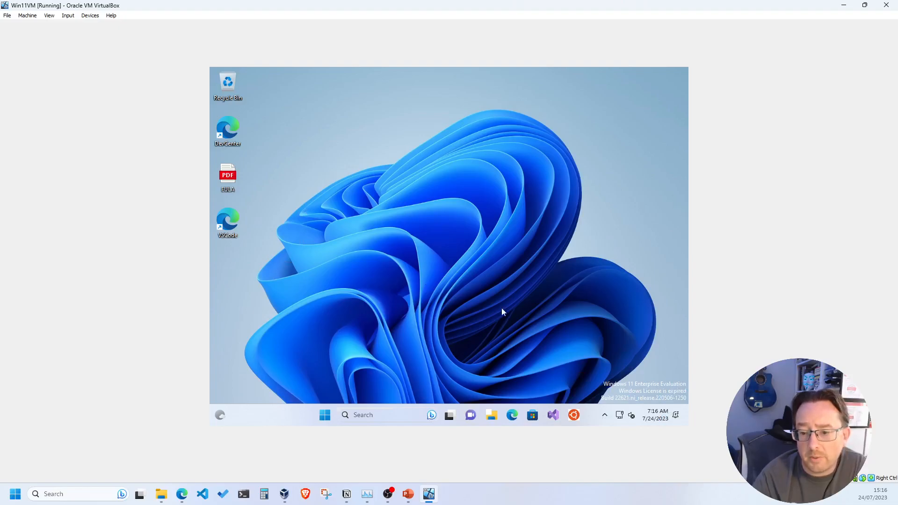
{"action": "left_click", "coordinate": [49, 17]}
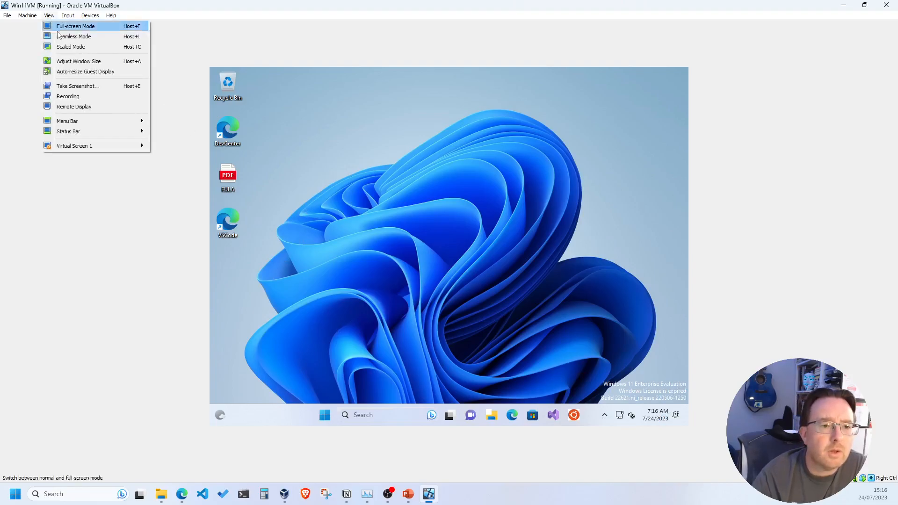
{"action": "left_click", "coordinate": [69, 73]}
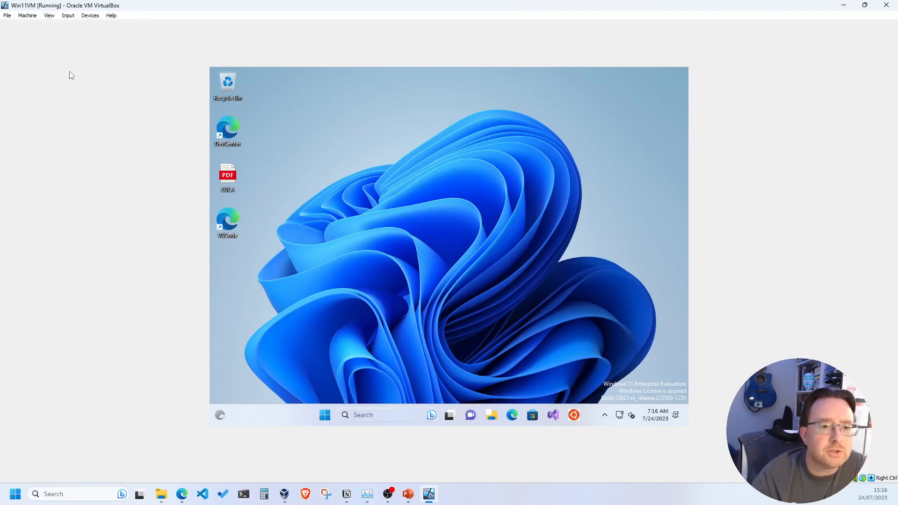
{"action": "left_click", "coordinate": [51, 16]}
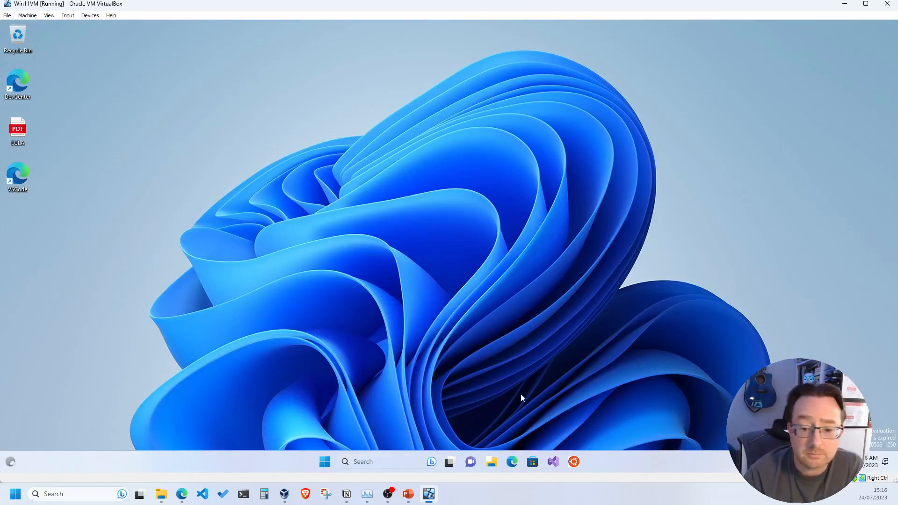
Step: Check the guest's desktop and Start-button menus, then launch Settings from the Start menu
{"action": "right_click", "coordinate": [420, 244]}
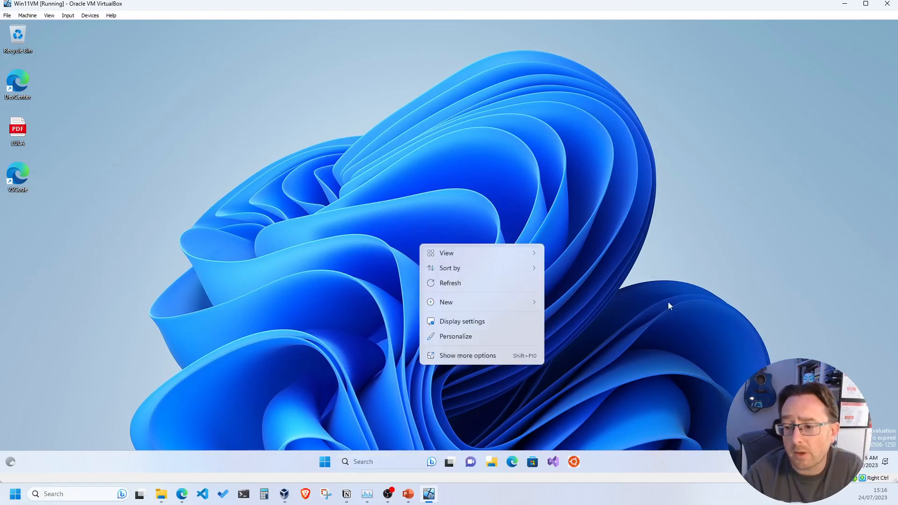
{"action": "left_click", "coordinate": [304, 229]}
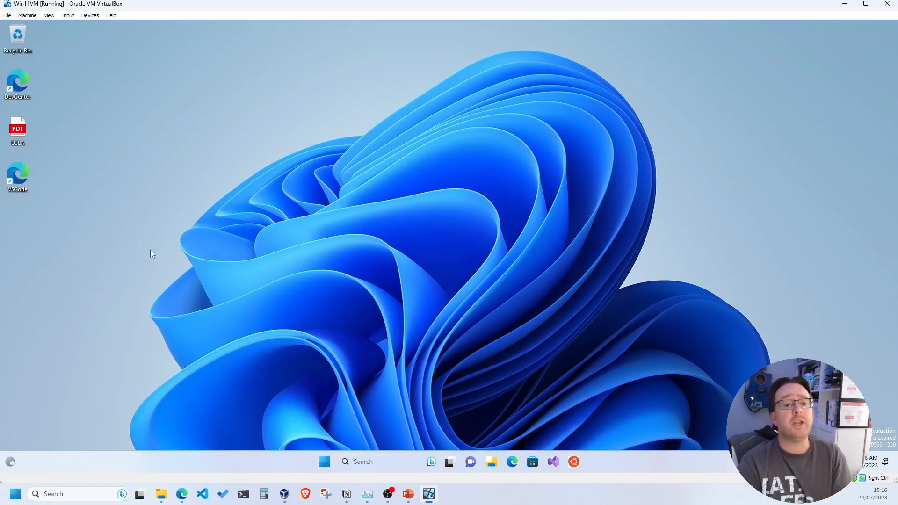
{"action": "right_click", "coordinate": [328, 458]}
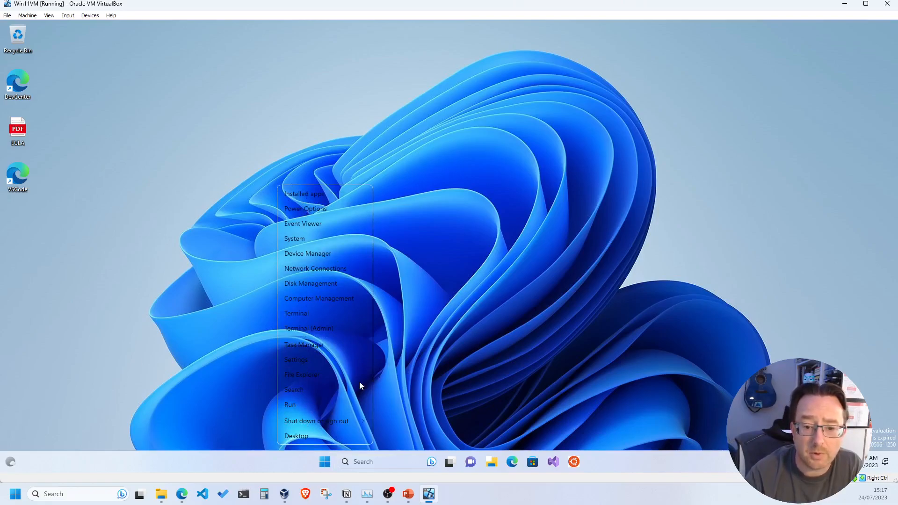
{"action": "left_click", "coordinate": [356, 464]}
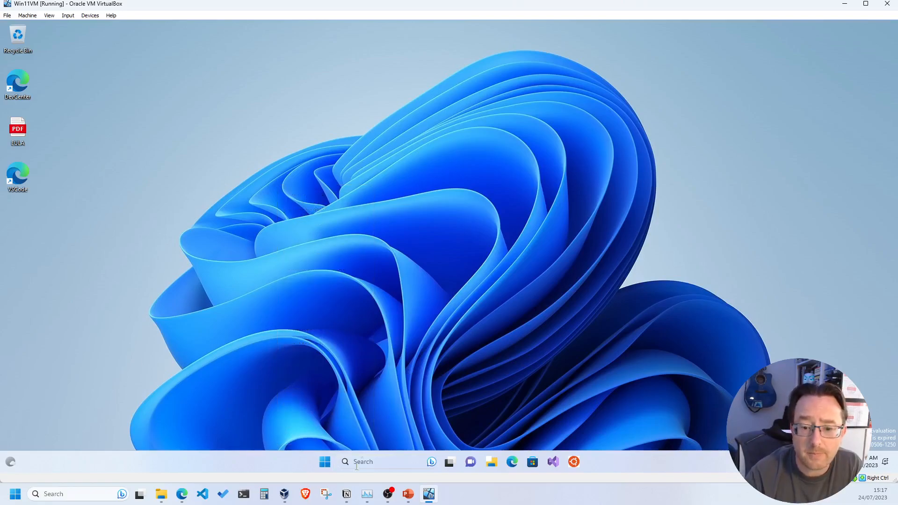
{"action": "left_click", "coordinate": [324, 468]}
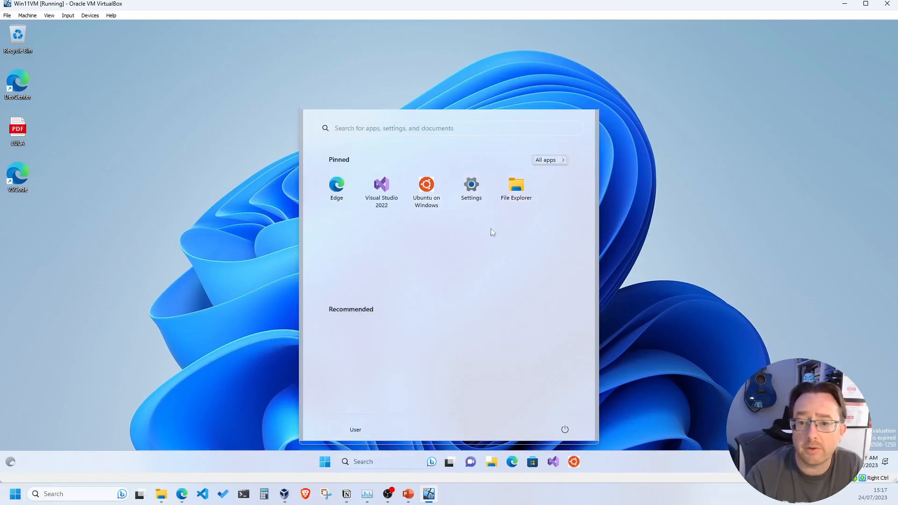
{"action": "left_click", "coordinate": [471, 187]}
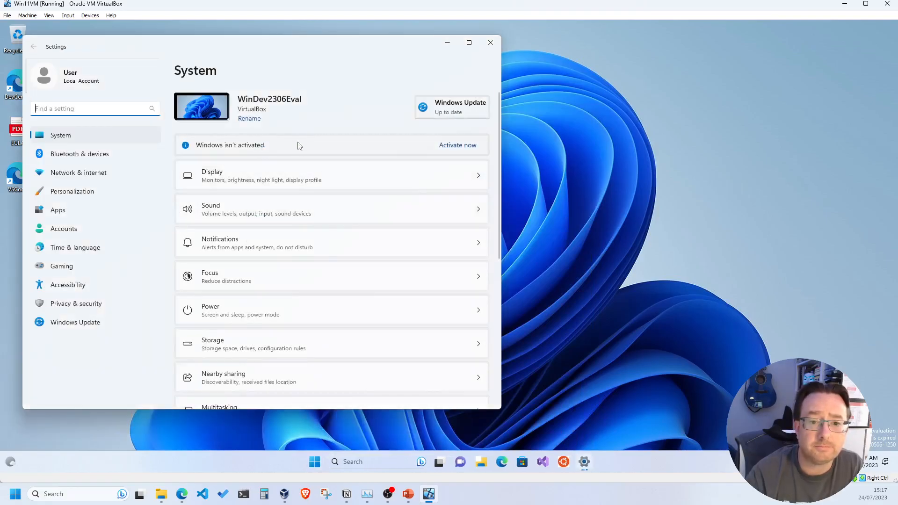
Step: In Windows Update, switch 'Get the latest updates as soon as they're available' On, then close Settings
{"action": "left_click", "coordinate": [467, 105]}
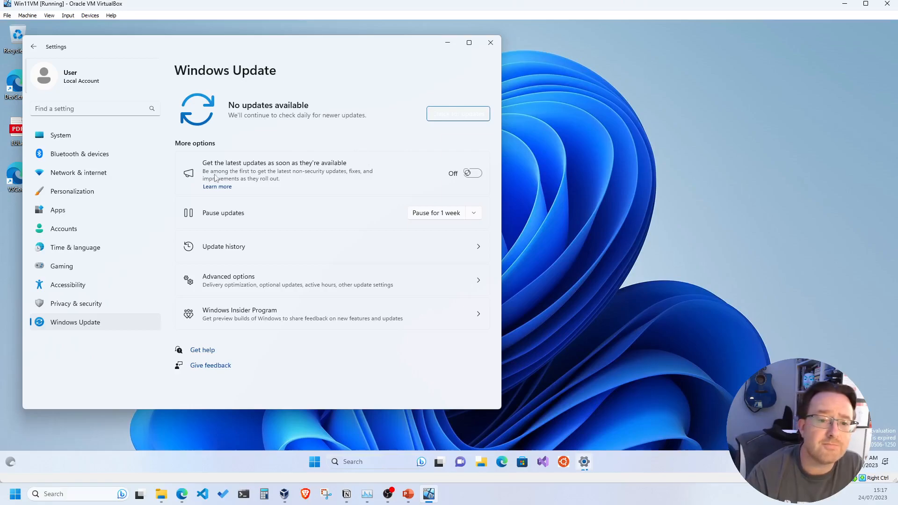
{"action": "left_click", "coordinate": [470, 173]}
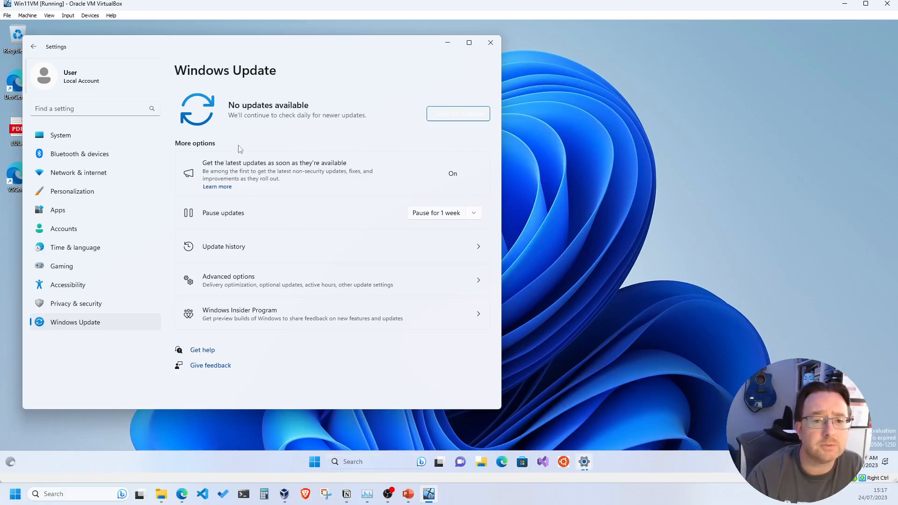
{"action": "left_click_drag", "start_coordinate": [279, 46], "coordinate": [415, 44]}
{"action": "left_click", "coordinate": [626, 46]}
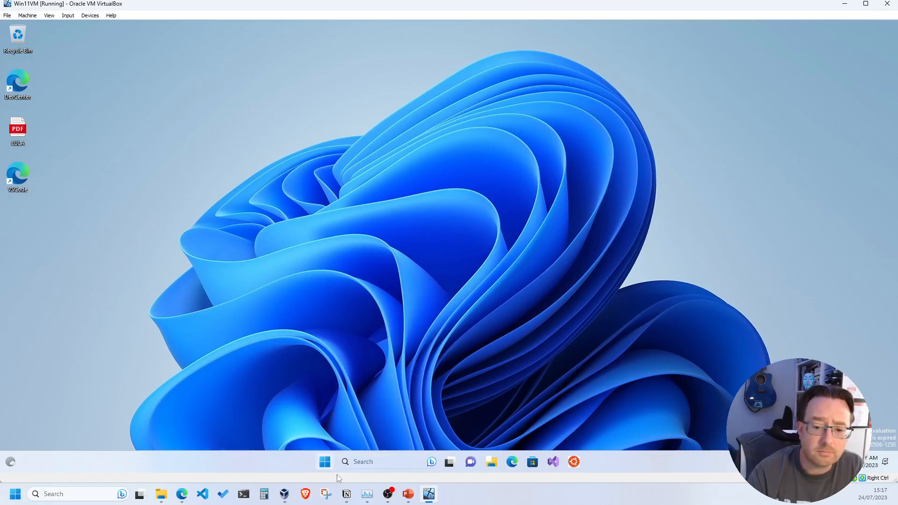
Step: Shut down the Win11VM guest from its Start menu power options, then begin a new machine
{"action": "left_click", "coordinate": [325, 463]}
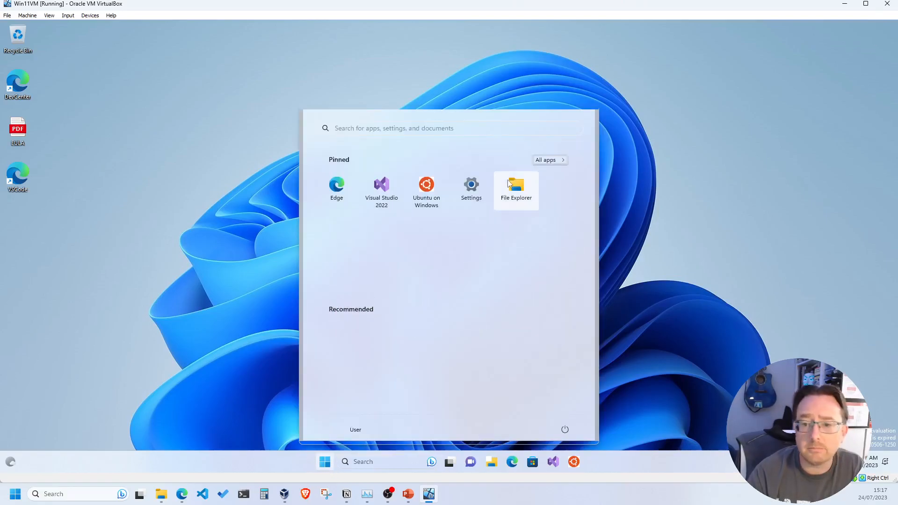
{"action": "left_click", "coordinate": [564, 431]}
{"action": "left_click", "coordinate": [568, 397]}
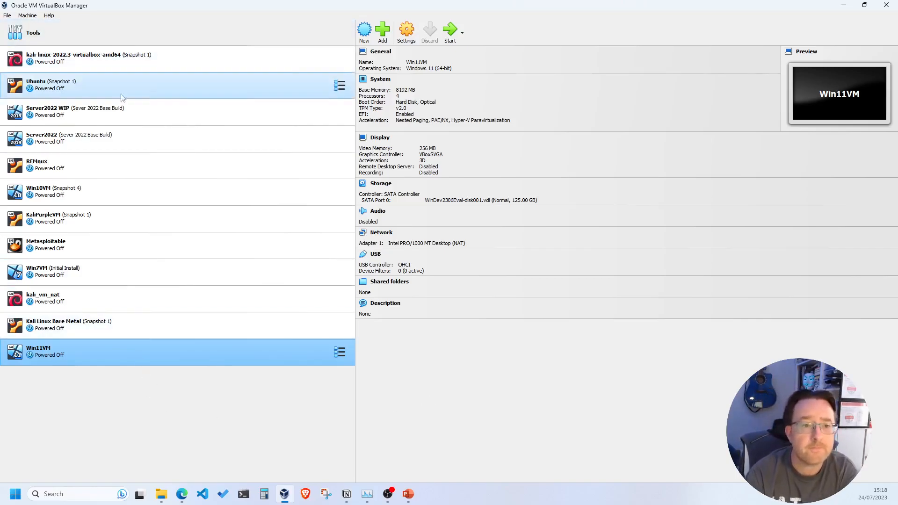
{"action": "left_click", "coordinate": [365, 36]}
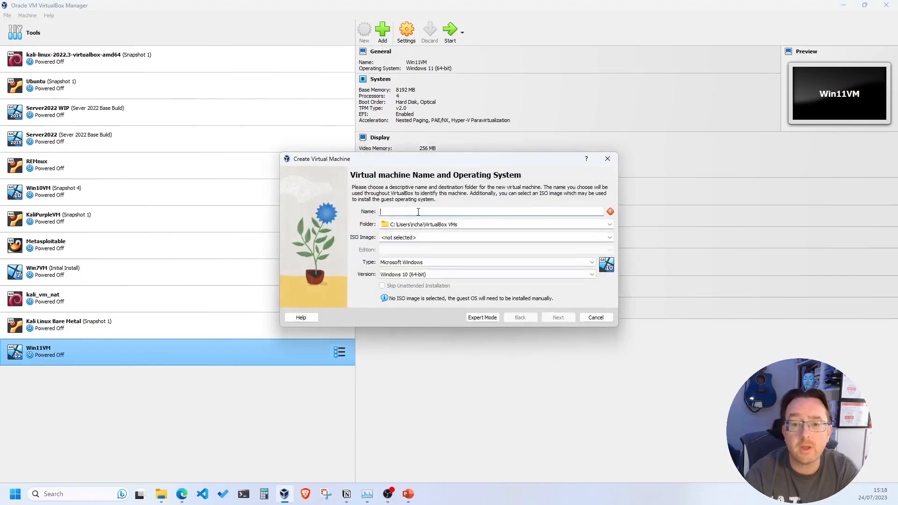
Step: Name the new machine Windows10VM and browse to Documents > Virtual Machines for its folder
{"action": "type", "text": "Windows10VM"}
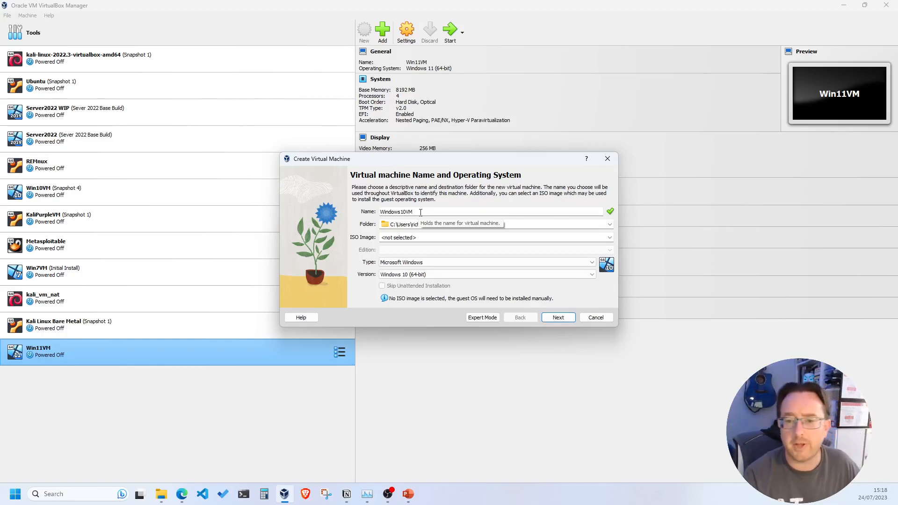
{"action": "left_click", "coordinate": [610, 224]}
{"action": "left_click", "coordinate": [412, 245]}
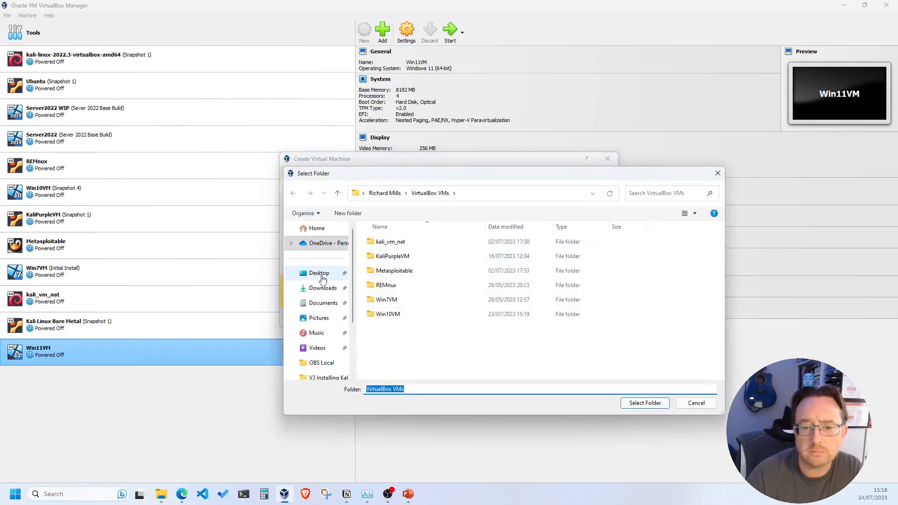
{"action": "left_click", "coordinate": [323, 277]}
{"action": "double_click", "coordinate": [393, 241]}
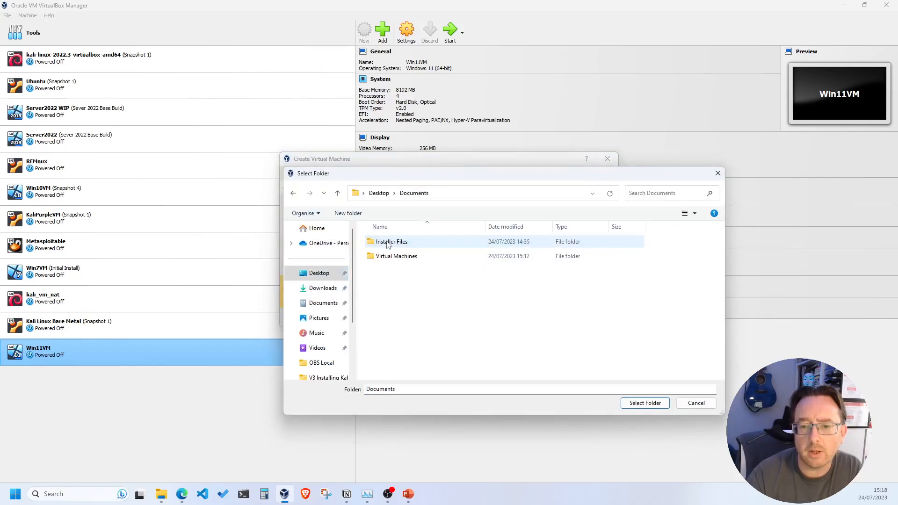
{"action": "double_click", "coordinate": [395, 256]}
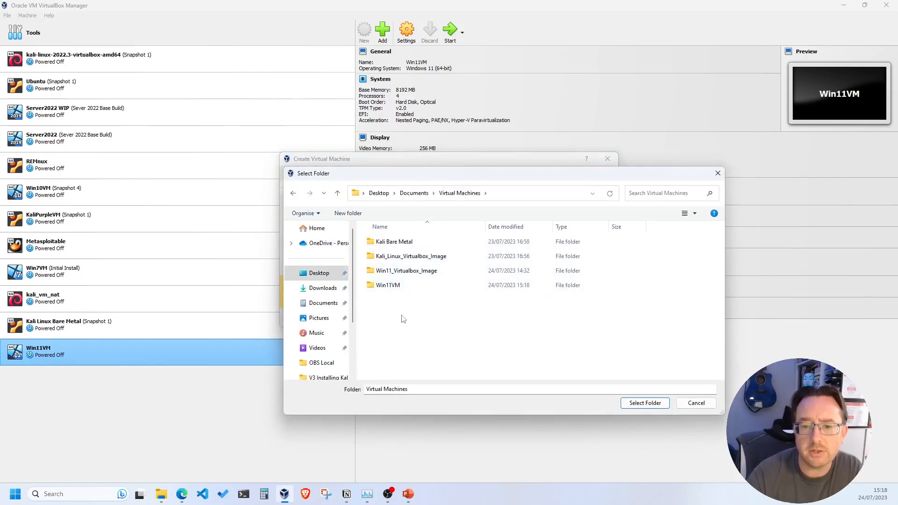
Step: Create a 'Windows10VM' folder there and select it as the machine folder
{"action": "left_click", "coordinate": [348, 214]}
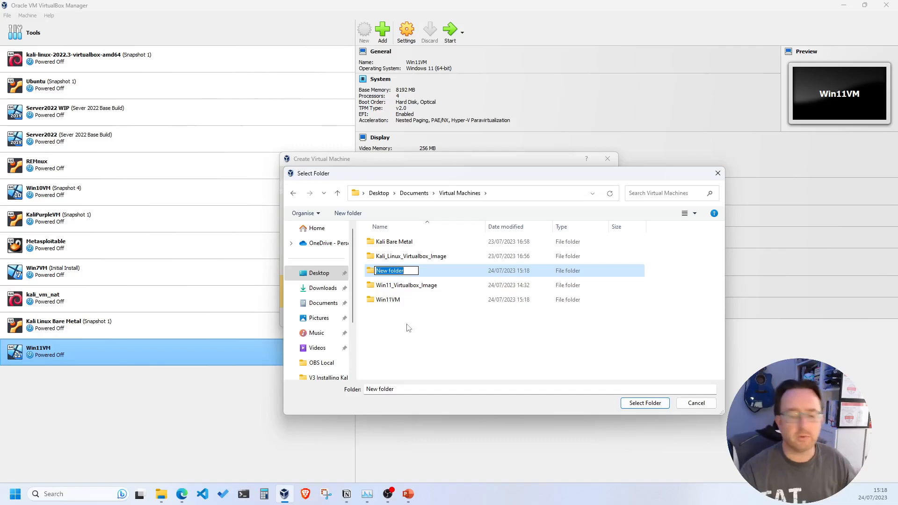
{"action": "type", "text": "windows"}
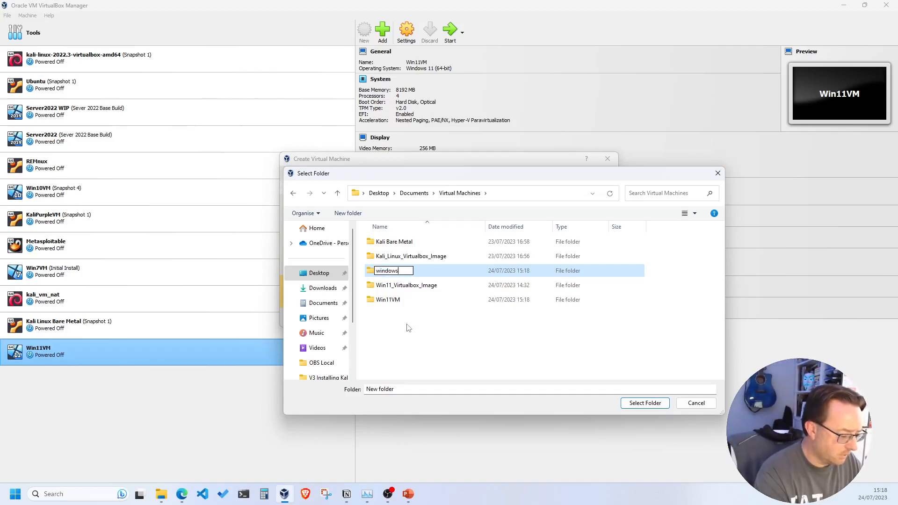
{"action": "type", "text": "10"}
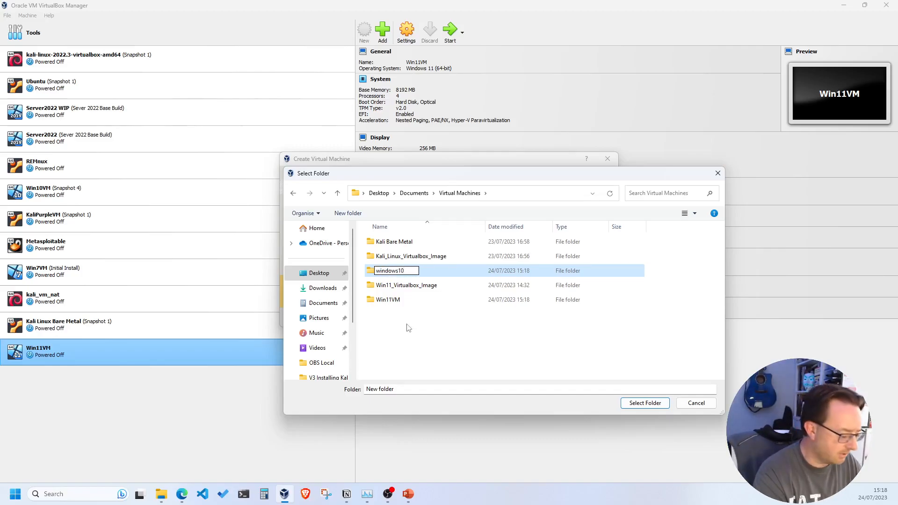
{"action": "type", "text": "VM"}
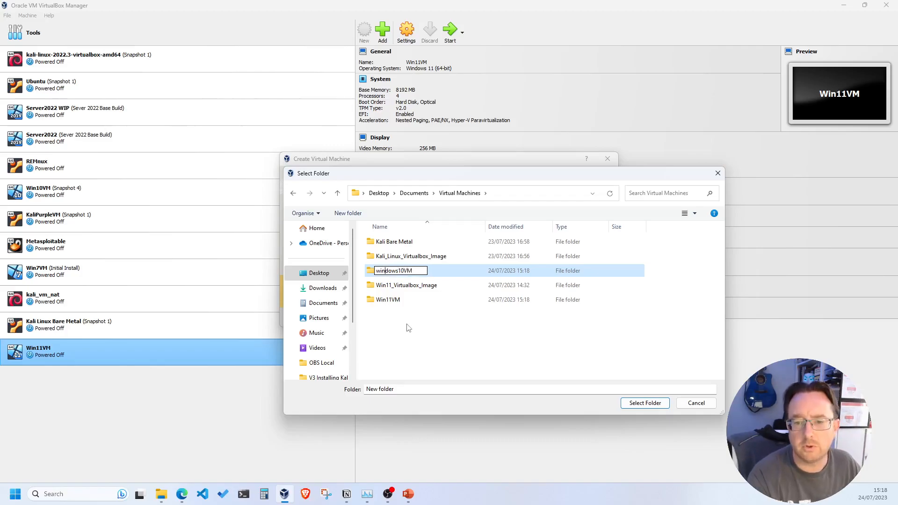
{"action": "key", "text": "Home"}
{"action": "key", "text": "Delete"}
{"action": "type", "text": "W"}
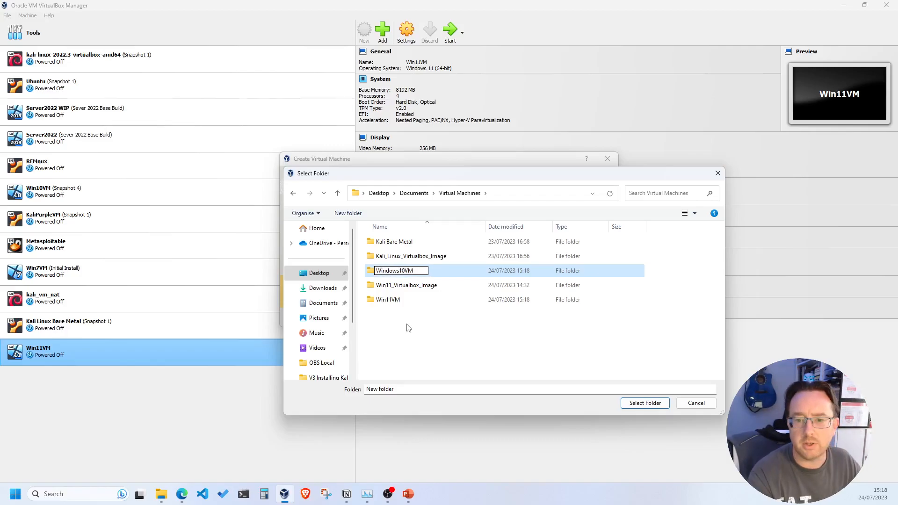
{"action": "key", "text": "Return"}
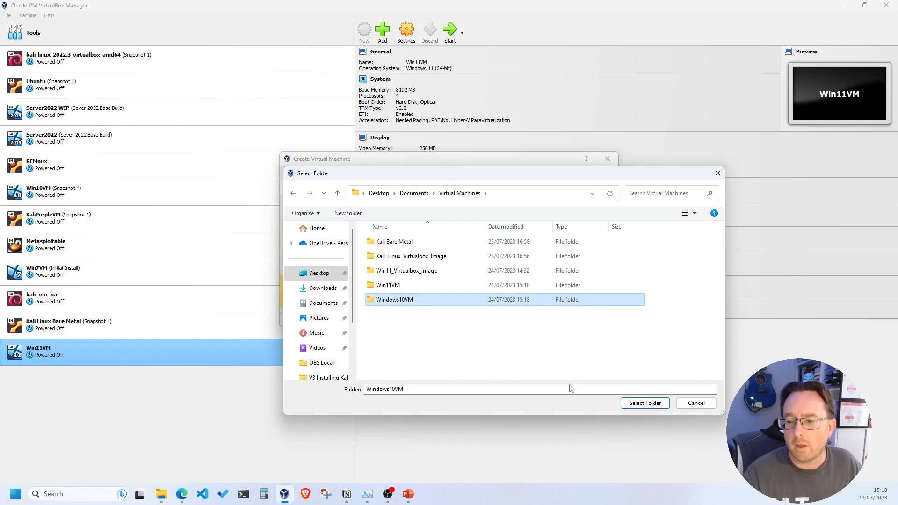
{"action": "double_click", "coordinate": [396, 301]}
{"action": "left_click", "coordinate": [644, 403]}
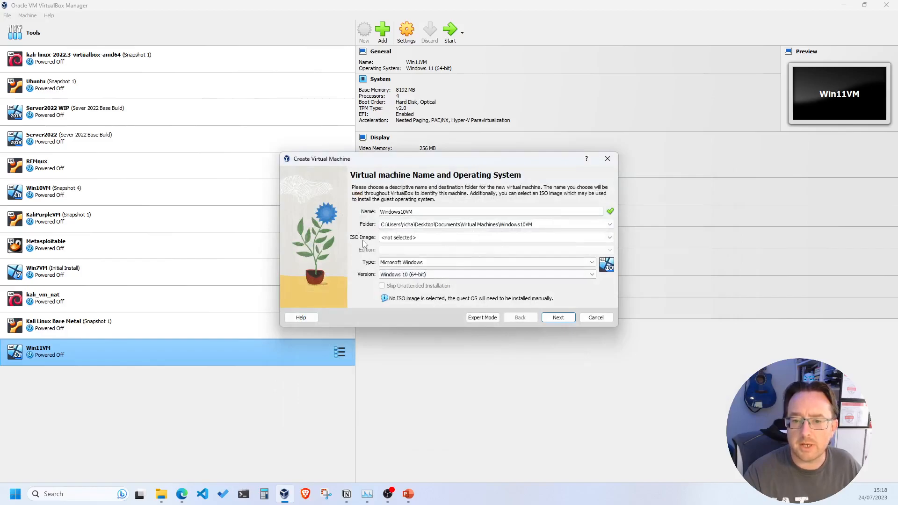
Step: Attach the Windows 10 19045 evaluation ISO from Downloads, skip unattended installation, and continue
{"action": "left_click", "coordinate": [610, 239]}
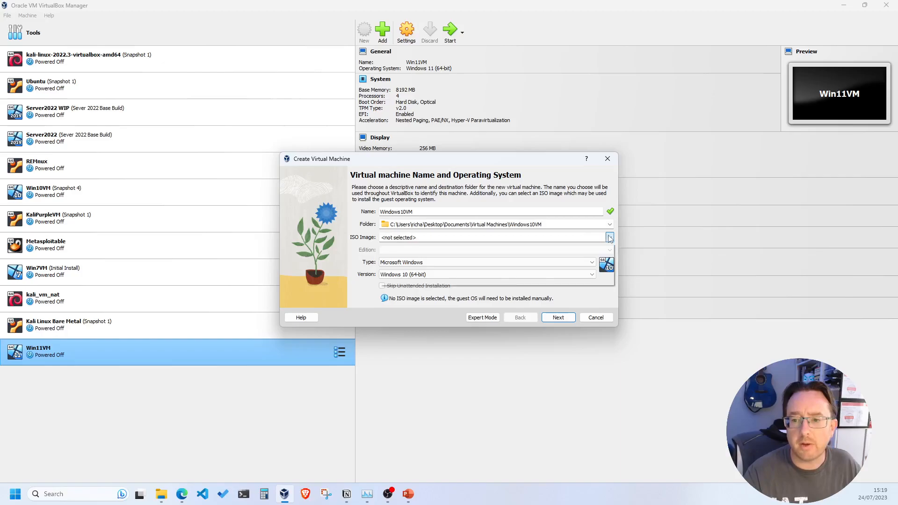
{"action": "left_click", "coordinate": [610, 239]}
{"action": "left_click", "coordinate": [424, 255]}
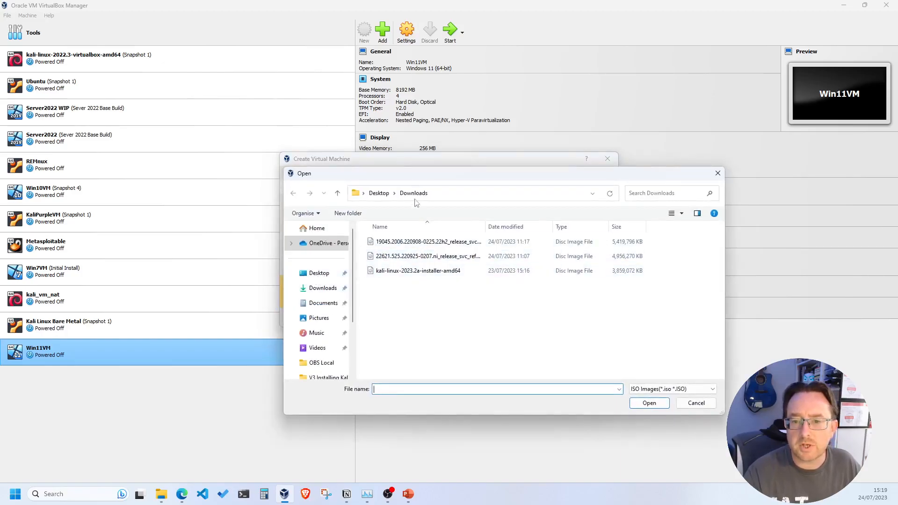
{"action": "left_click", "coordinate": [405, 243]}
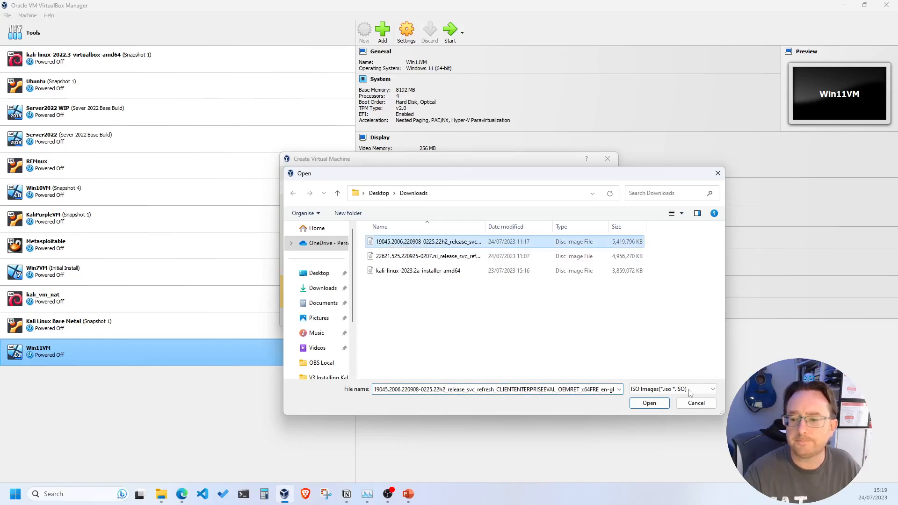
{"action": "left_click", "coordinate": [650, 403]}
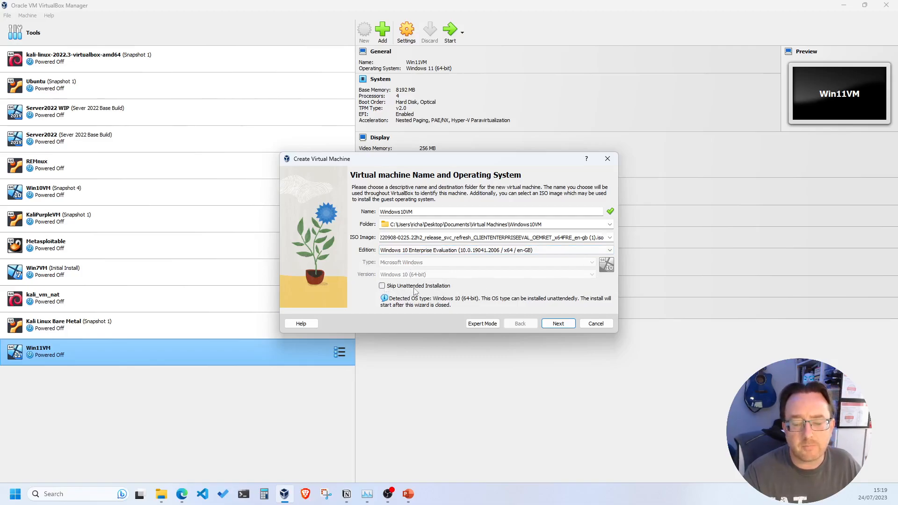
{"action": "left_click", "coordinate": [382, 286]}
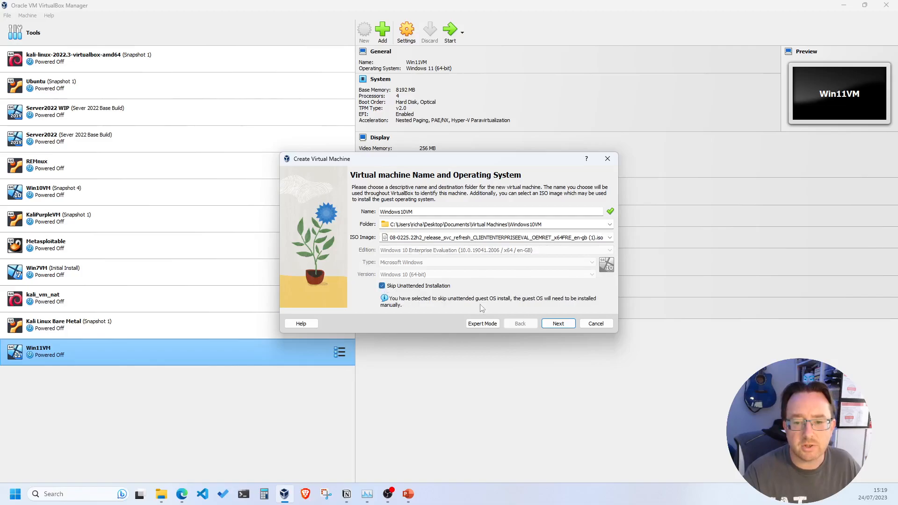
{"action": "left_click", "coordinate": [557, 323]}
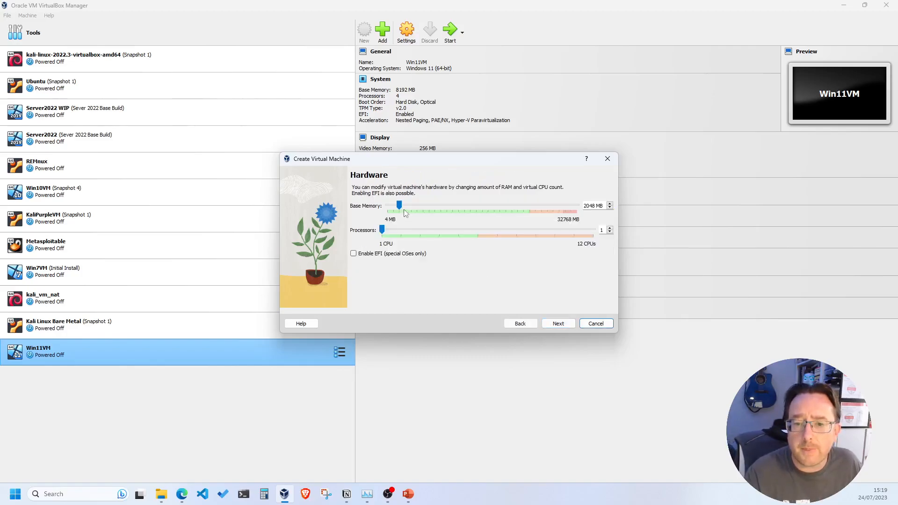
Step: Set Windows10VM's hardware to 2 processors and 4096 MB base memory
{"action": "left_click", "coordinate": [610, 228]}
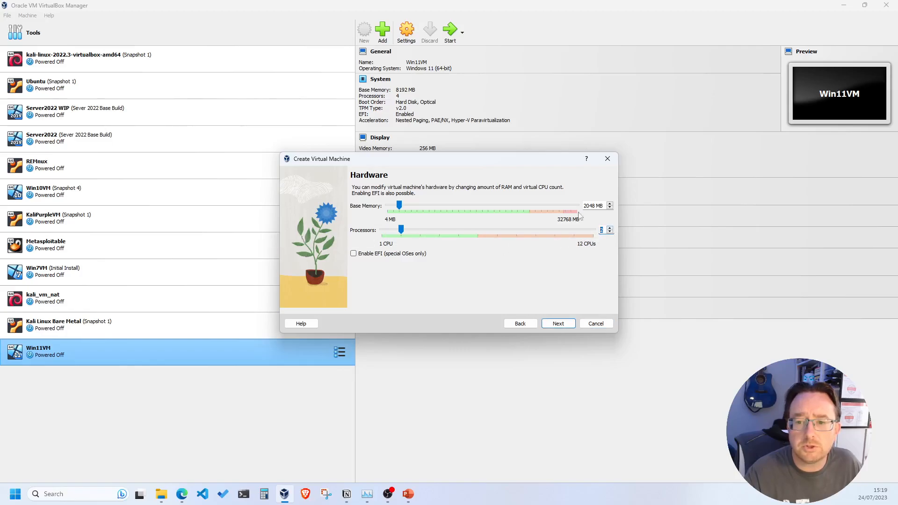
{"action": "left_click_drag", "start_coordinate": [596, 206], "coordinate": [569, 206]}
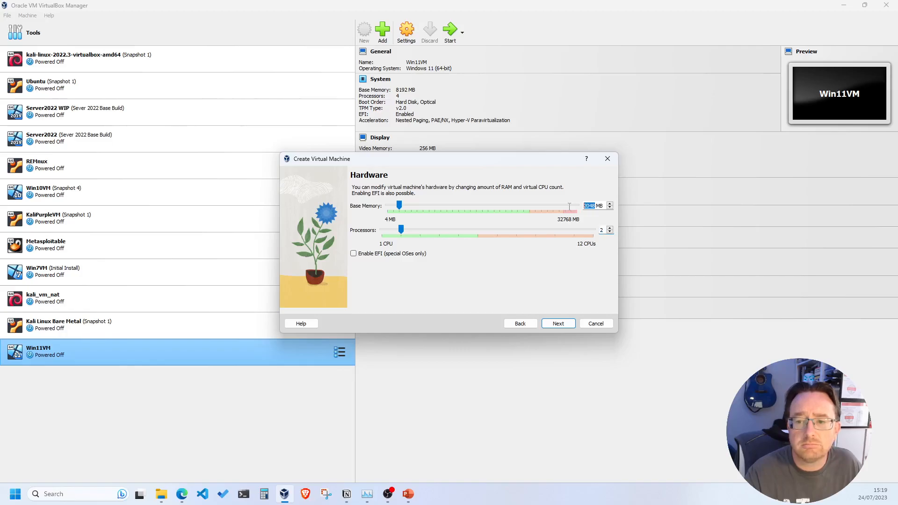
{"action": "type", "text": "4099"}
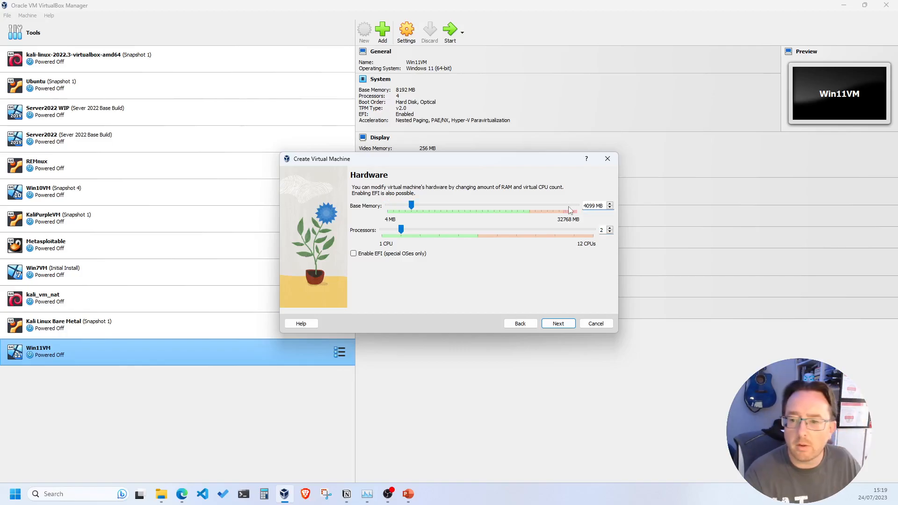
{"action": "key", "text": "BackSpace"}
{"action": "type", "text": "6"}
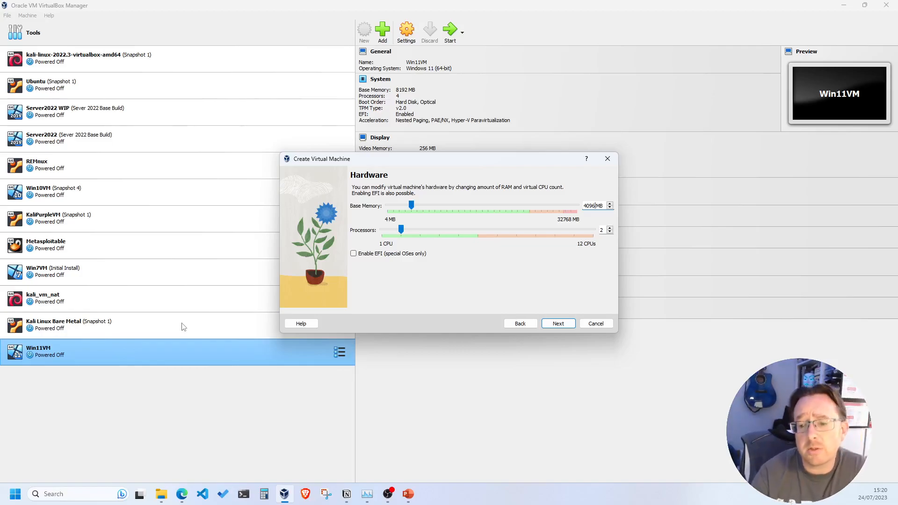
Step: Set the virtual hard disk size to 60 GB, review the summary, and finish
{"action": "left_click", "coordinate": [565, 326]}
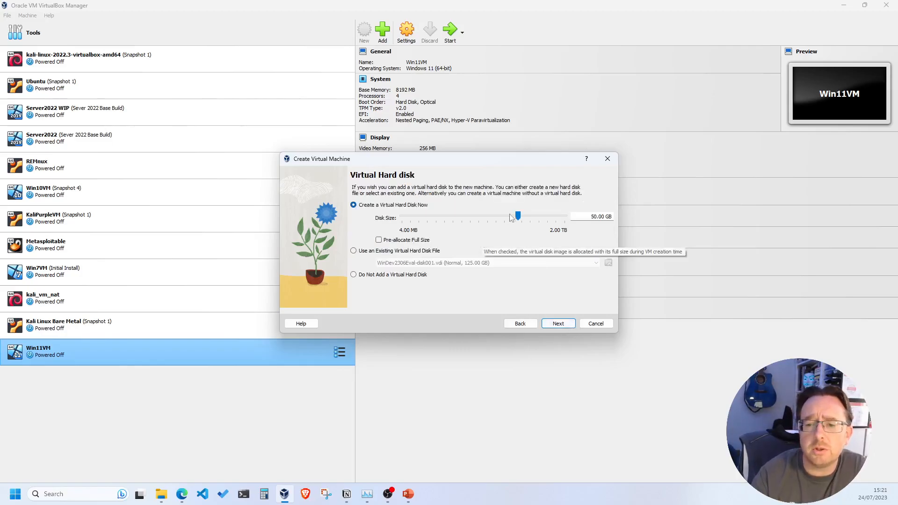
{"action": "left_click_drag", "start_coordinate": [604, 217], "coordinate": [583, 217]}
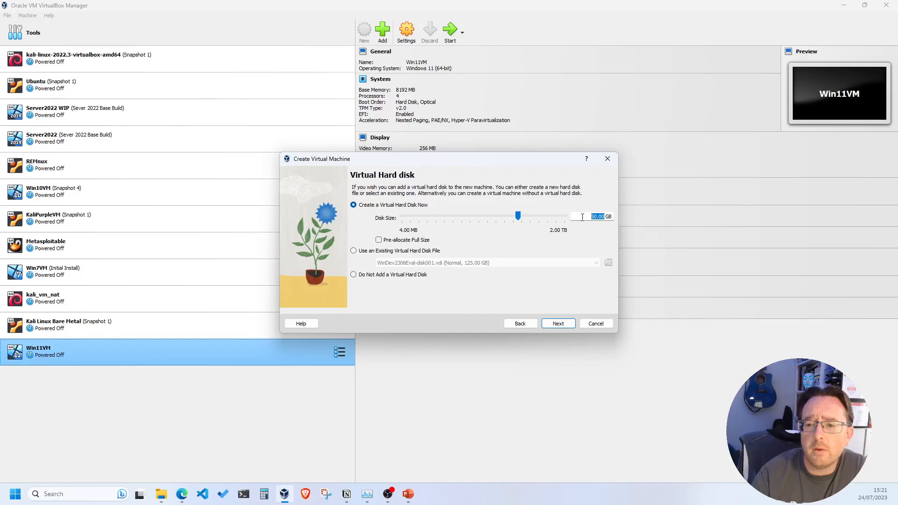
{"action": "type", "text": "60"}
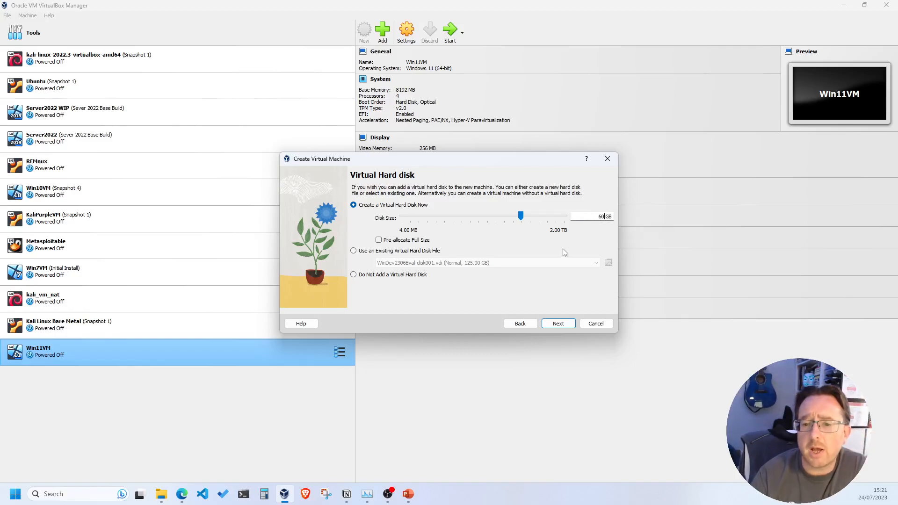
{"action": "left_click", "coordinate": [558, 323]}
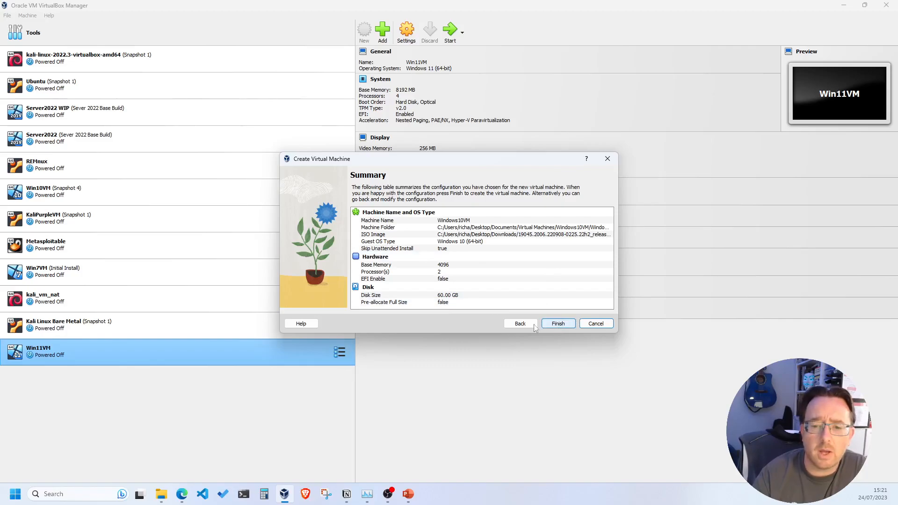
{"action": "left_click", "coordinate": [558, 323]}
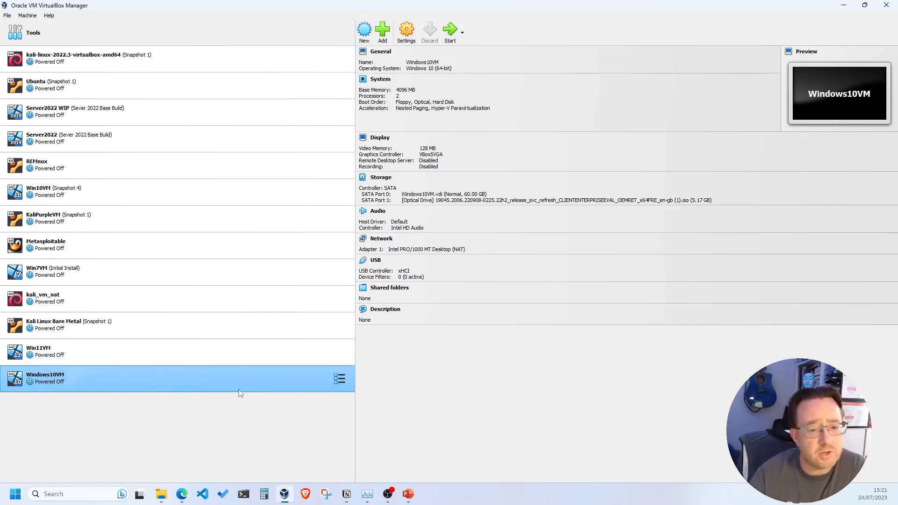
Step: Start Windows10VM so it boots from the Windows 10 installation ISO
{"action": "left_click", "coordinate": [449, 33]}
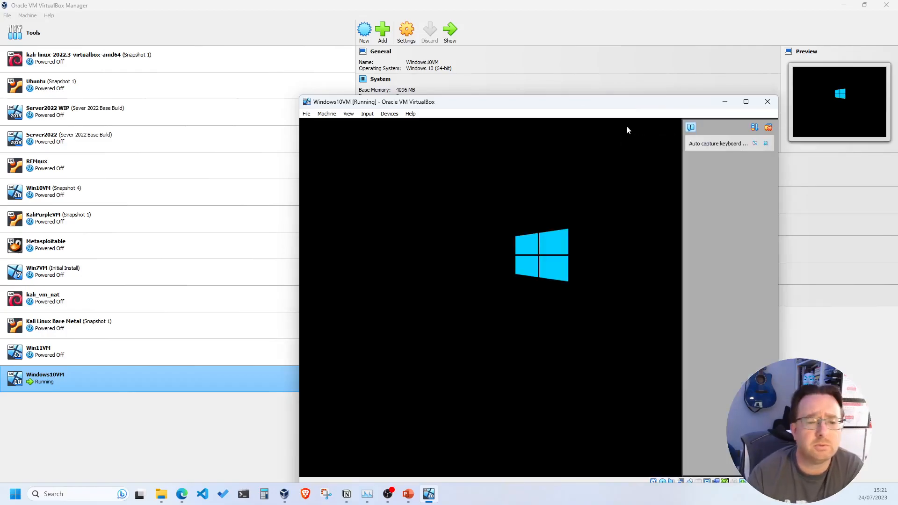
Step: Clear the notifications, reposition the VM window, and accept the English (United Kingdom) language settings
{"action": "left_click", "coordinate": [769, 128]}
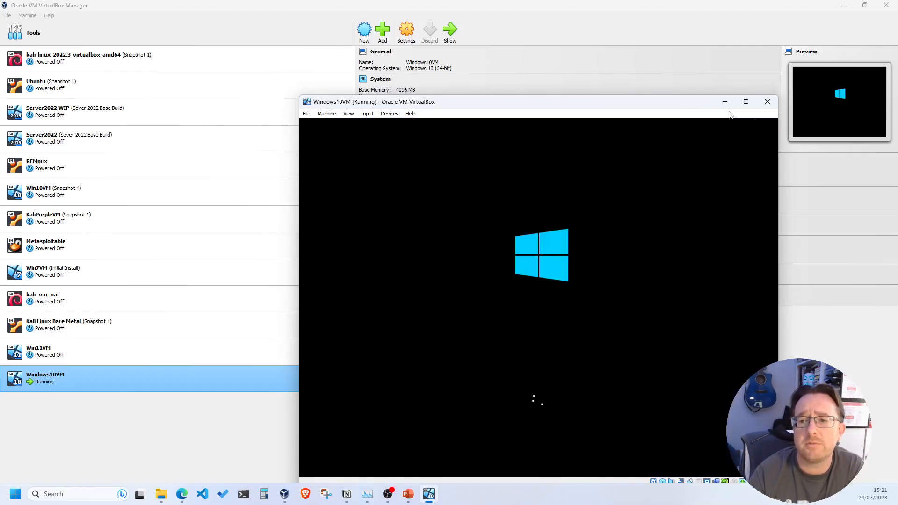
{"action": "left_click_drag", "start_coordinate": [669, 105], "coordinate": [567, 60]}
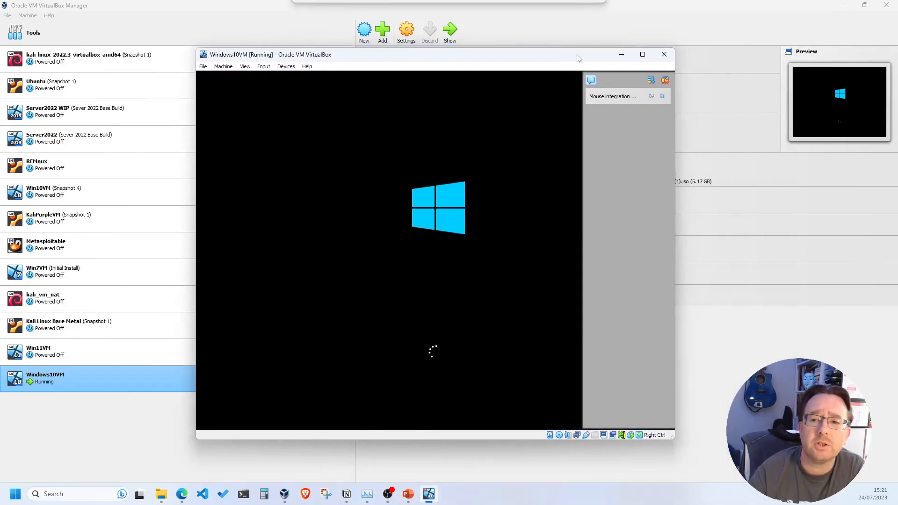
{"action": "left_click", "coordinate": [666, 80]}
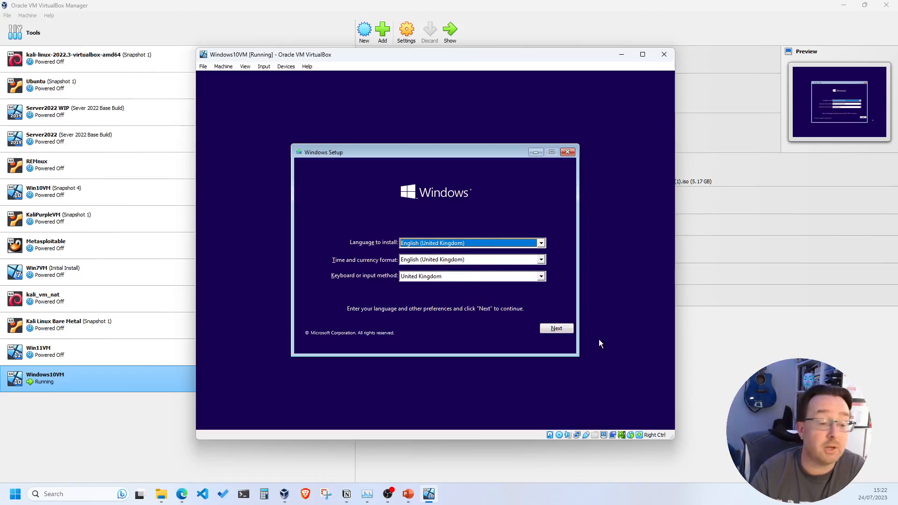
{"action": "left_click", "coordinate": [556, 330]}
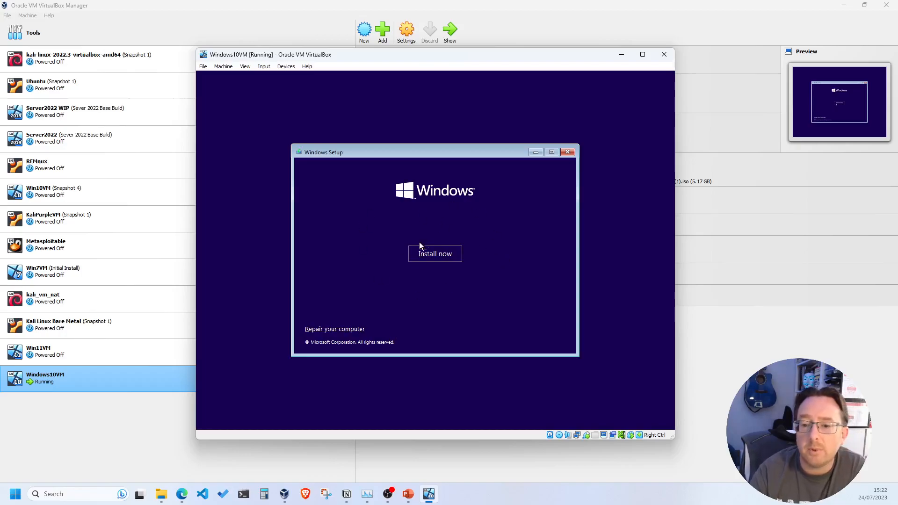
Step: Begin the Windows 10 installation and accept the licence terms
{"action": "left_click", "coordinate": [449, 258]}
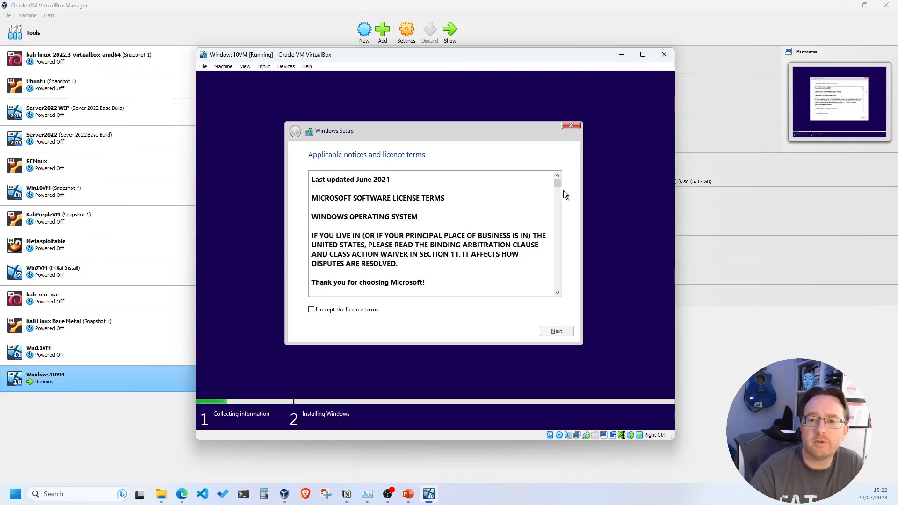
{"action": "mouse_move", "coordinate": [558, 186]}
{"action": "left_mouse_down"}
{"action": "mouse_move", "coordinate": [565, 299]}
{"action": "mouse_move", "coordinate": [557, 185]}
{"action": "left_mouse_up"}
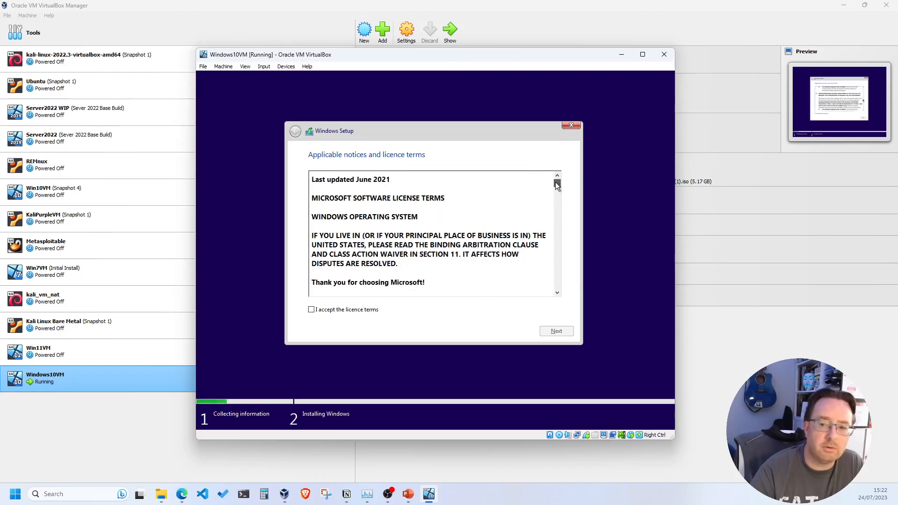
{"action": "left_click", "coordinate": [369, 310]}
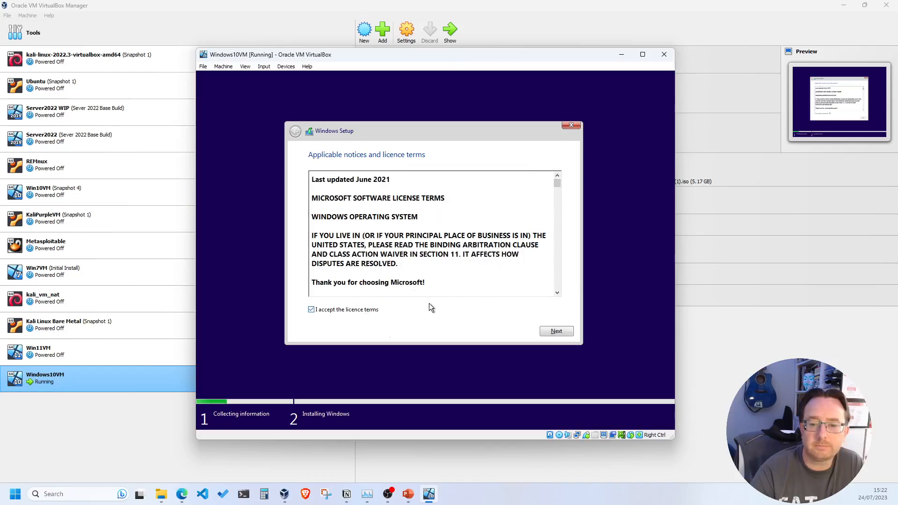
{"action": "left_click", "coordinate": [556, 332]}
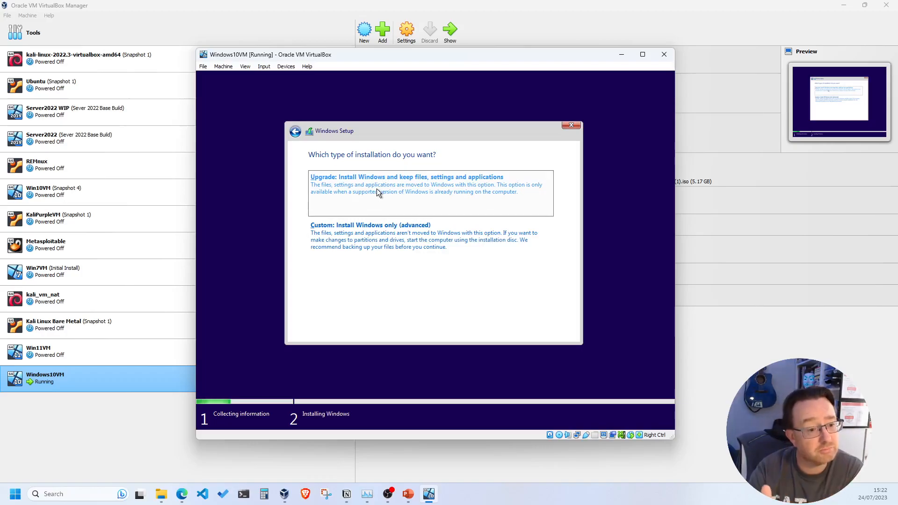
Step: Run a custom Windows-only install onto the 60.0 GB unallocated Drive 0, then boot from the DVD
{"action": "left_click", "coordinate": [382, 239]}
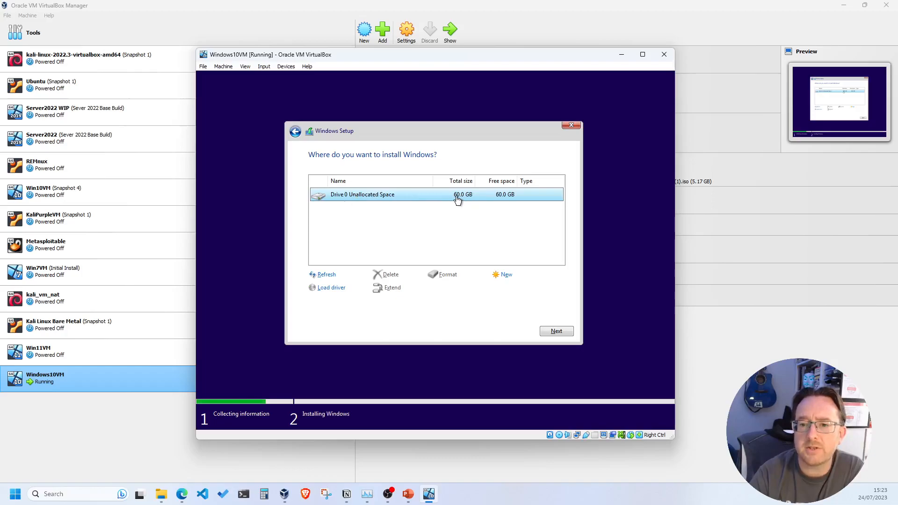
{"action": "left_click", "coordinate": [556, 330]}
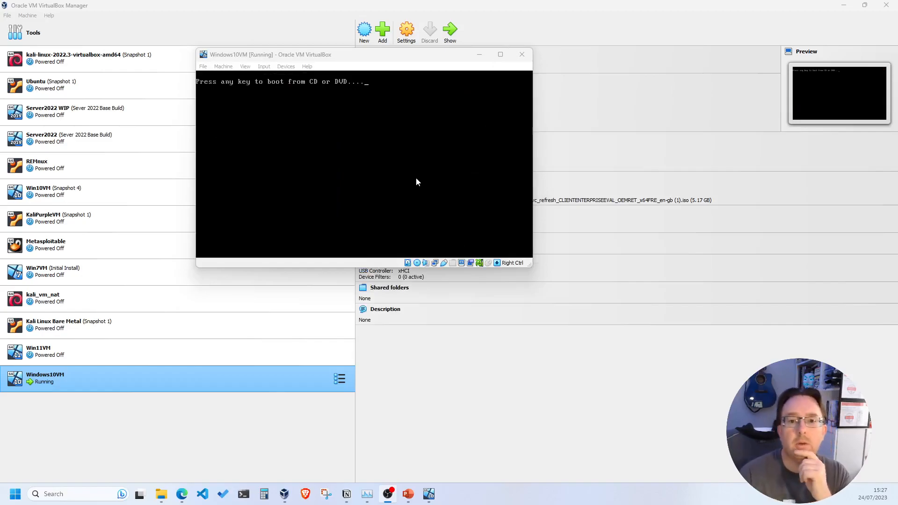
{"action": "key", "text": "Return"}
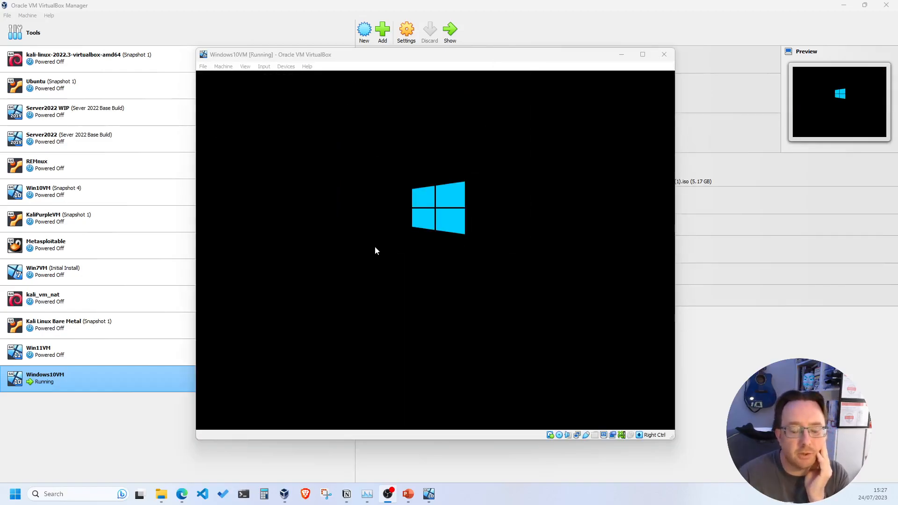
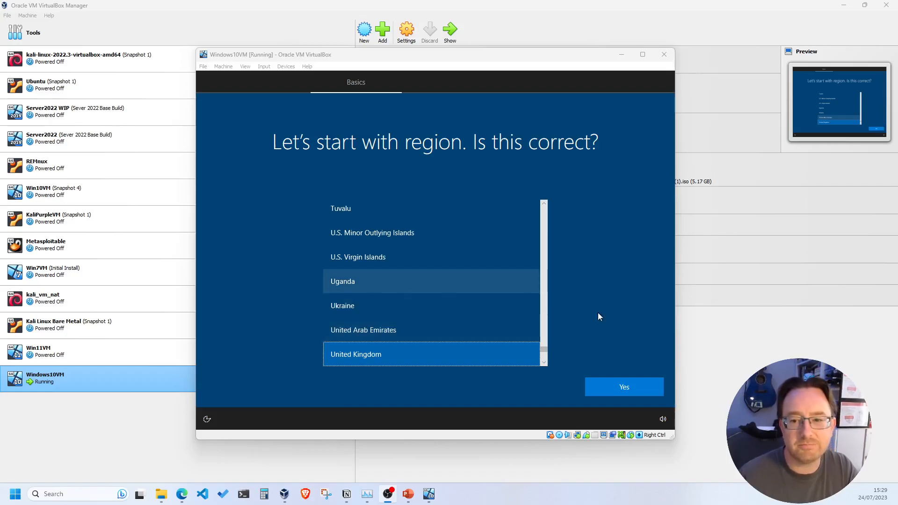
Step: Accept United Kingdom as the region and keyboard layout, skipping a second layout
{"action": "left_click", "coordinate": [633, 389]}
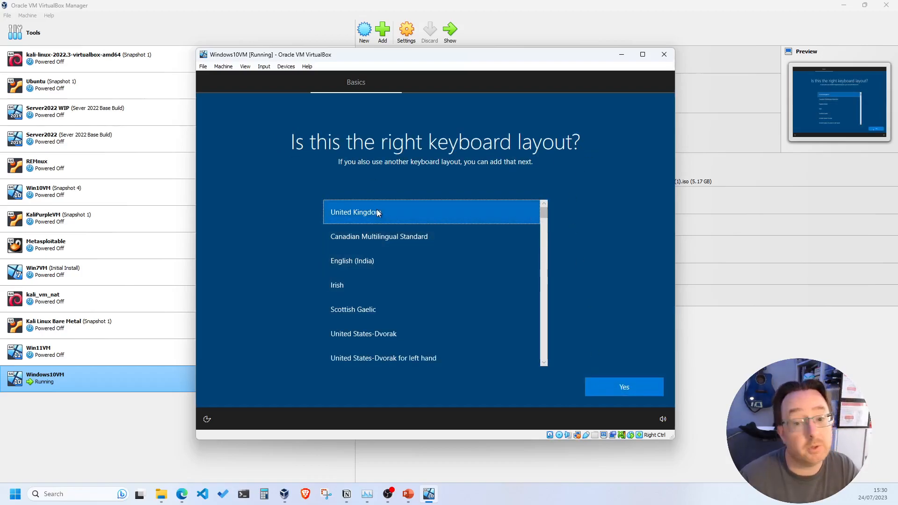
{"action": "left_click", "coordinate": [630, 387]}
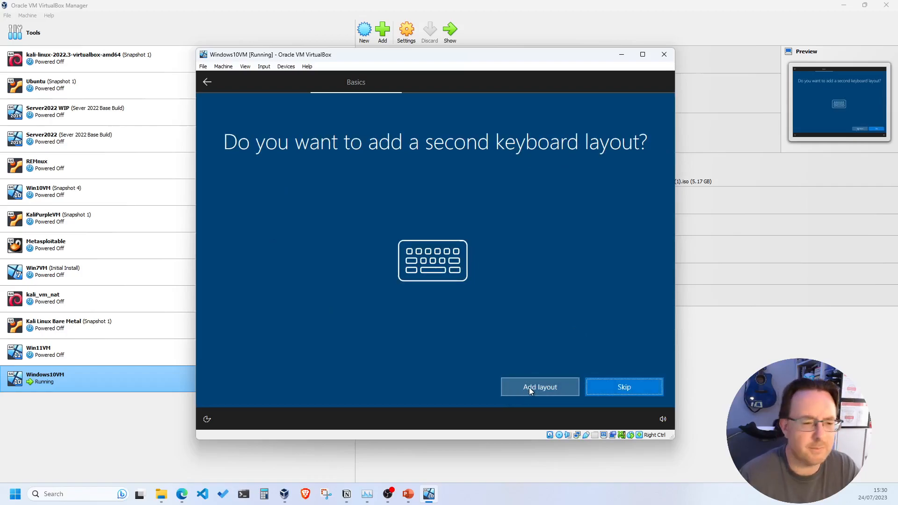
{"action": "left_click", "coordinate": [602, 387]}
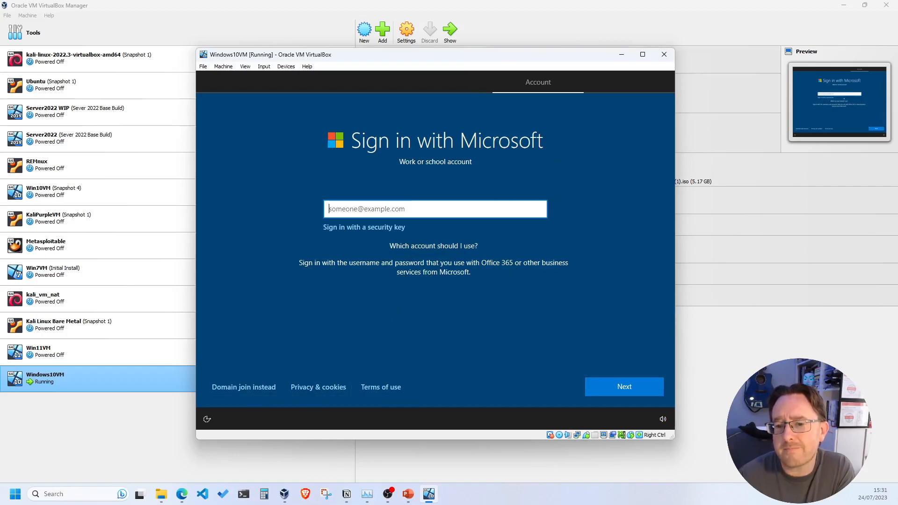
Step: Choose an offline local account and enter the user name in lowercase
{"action": "left_click", "coordinate": [243, 386]}
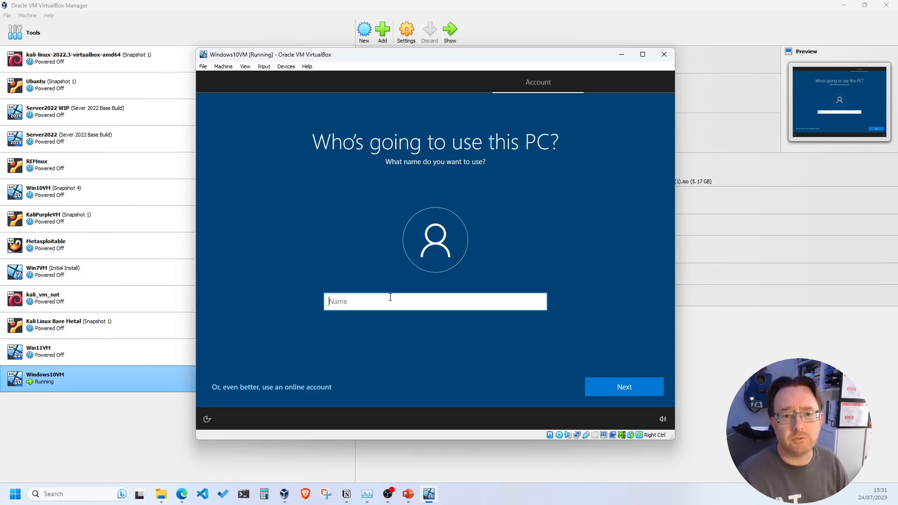
{"action": "type", "text": "Rich"}
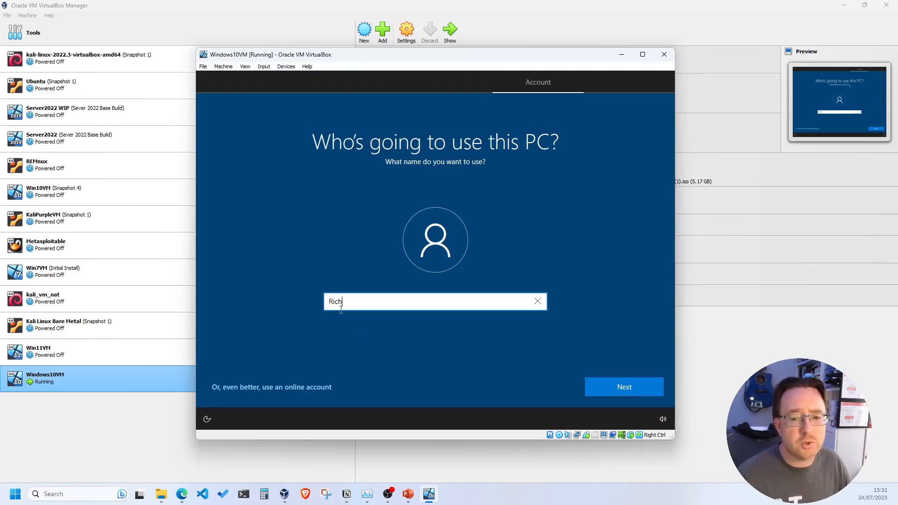
{"action": "left_click_drag", "start_coordinate": [346, 297], "coordinate": [316, 298]}
{"action": "type", "text": "rich"}
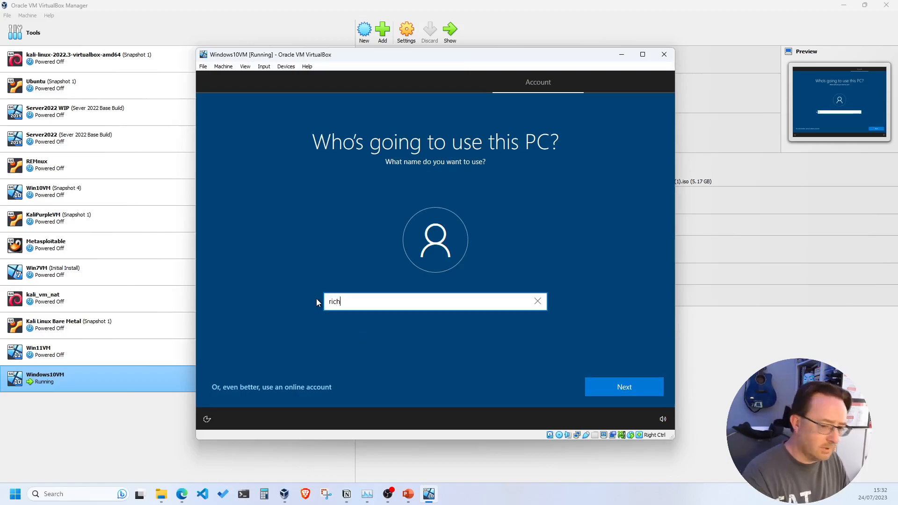
{"action": "left_click", "coordinate": [615, 388]}
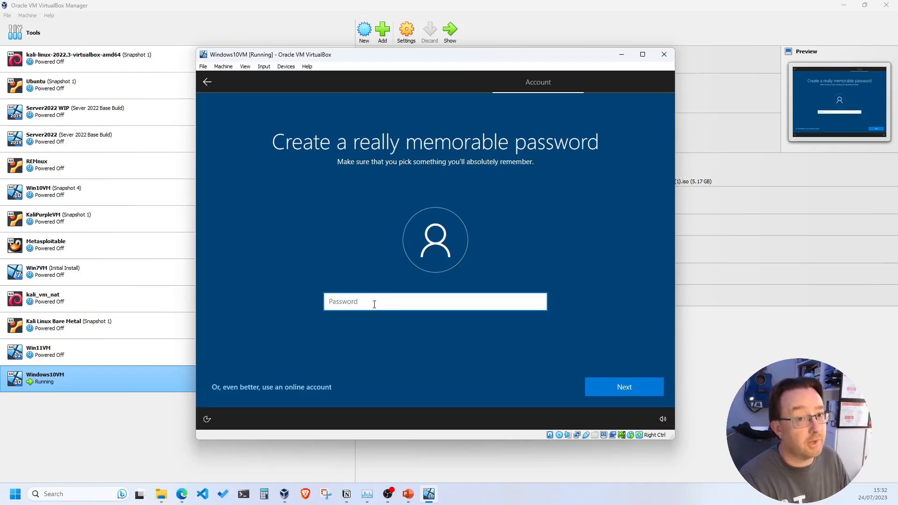
Step: Type the new account password, checking it with the reveal toggle before submitting
{"action": "type", "text": "********"}
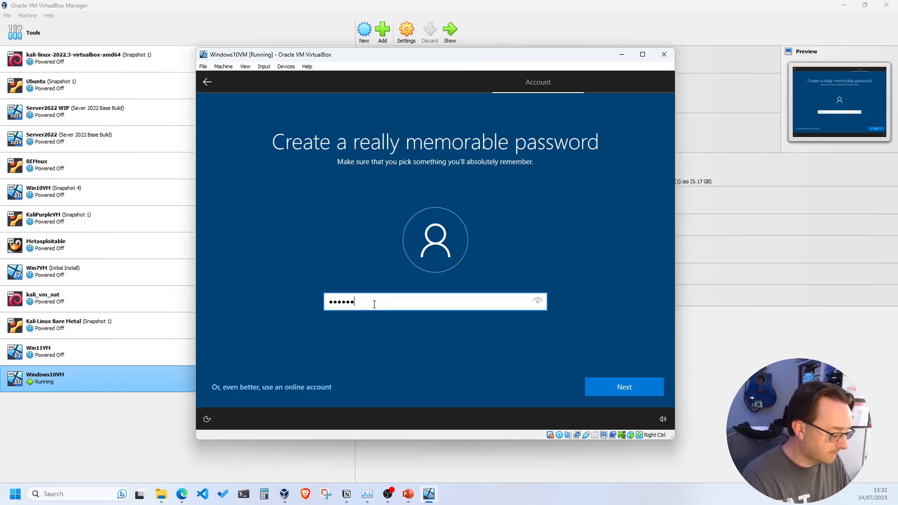
{"action": "left_click", "coordinate": [540, 302]}
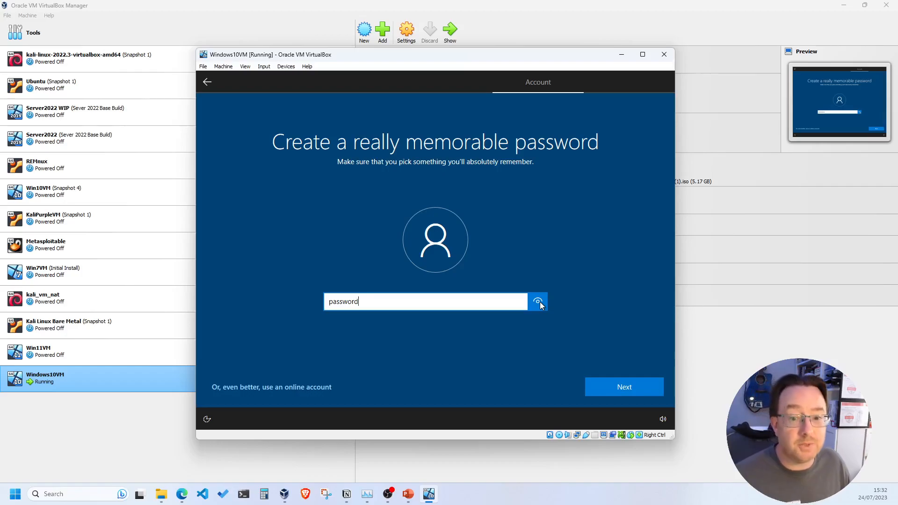
{"action": "left_click", "coordinate": [537, 346]}
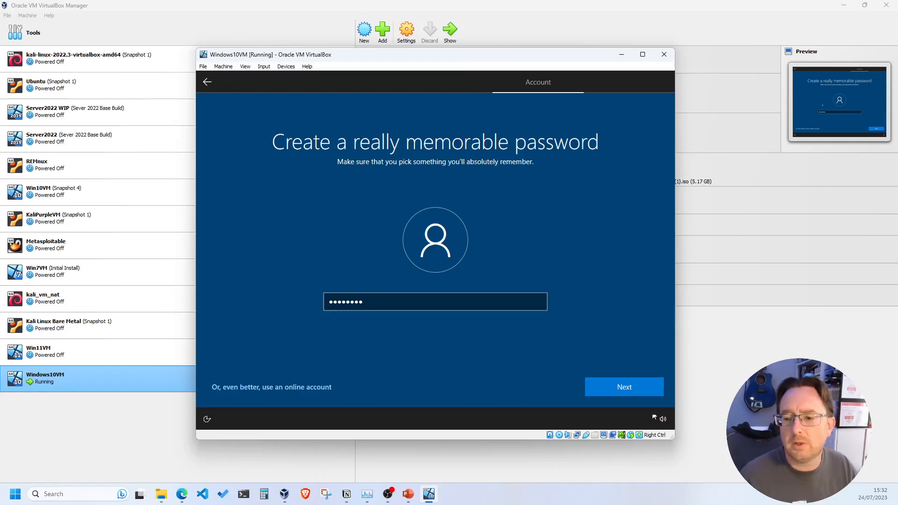
{"action": "left_click", "coordinate": [623, 391]}
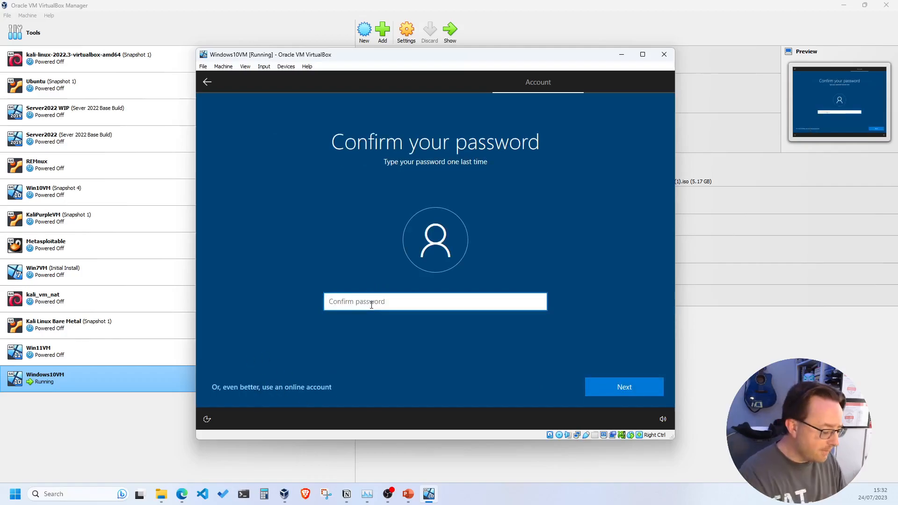
Step: Enter the password confirmation, which is rejected as a mismatch
{"action": "type", "text": "****"}
{"action": "key", "text": "BackSpace"}
{"action": "key", "text": "BackSpace"}
{"action": "key", "text": "BackSpace"}
{"action": "key", "text": "BackSpace"}
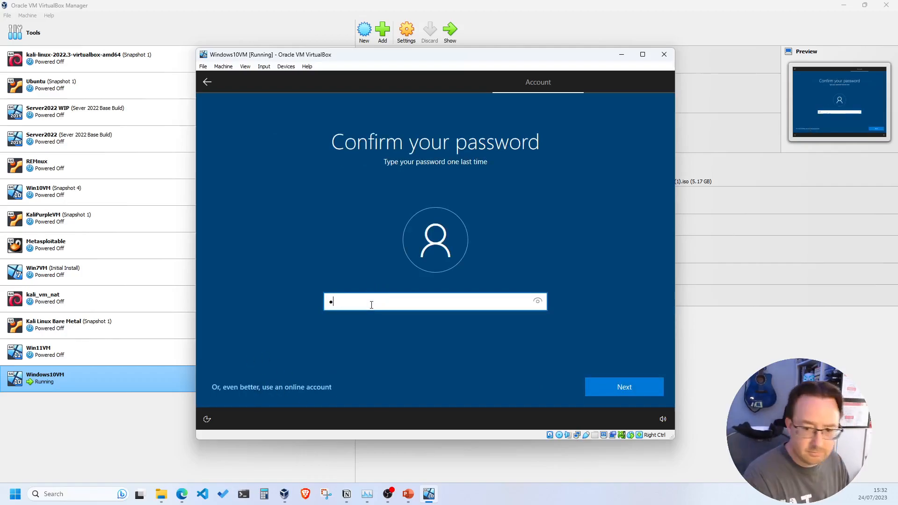
{"action": "type", "text": "**********"}
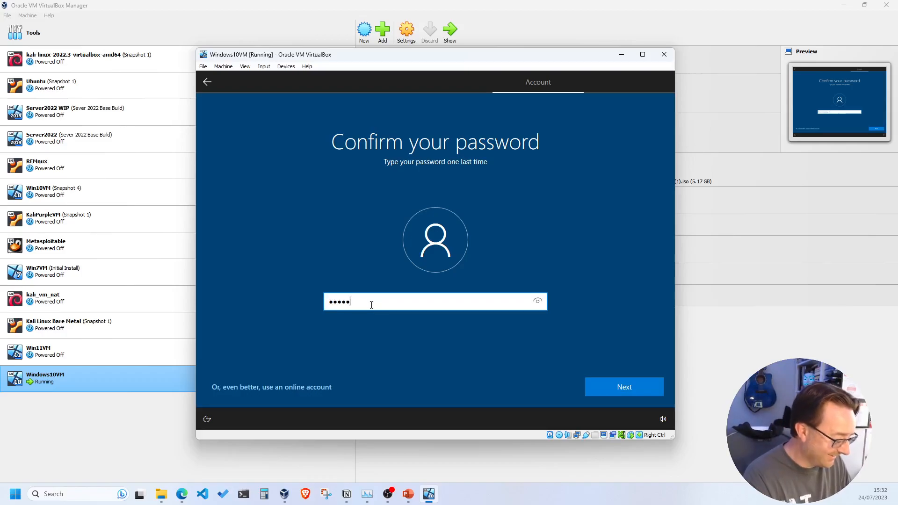
{"action": "key", "text": "Return"}
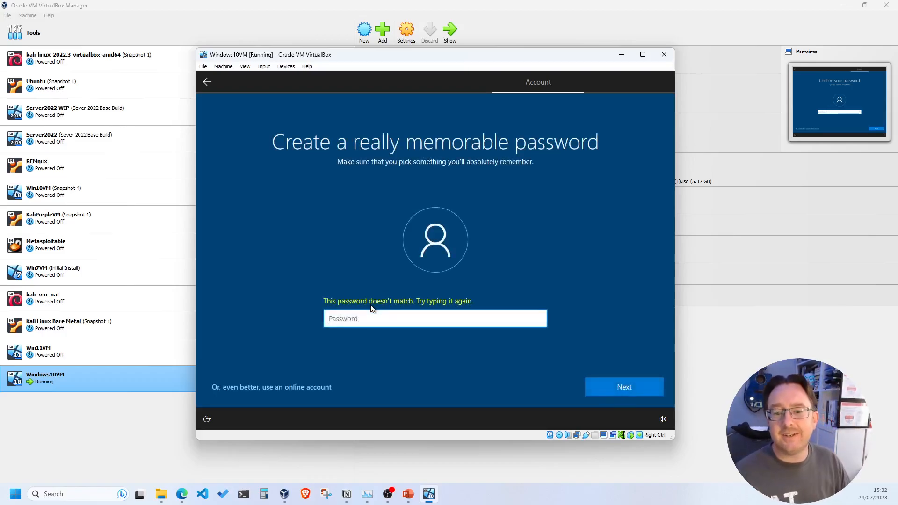
Step: Retype the password and confirm it with a matching entry
{"action": "type", "text": "*******"}
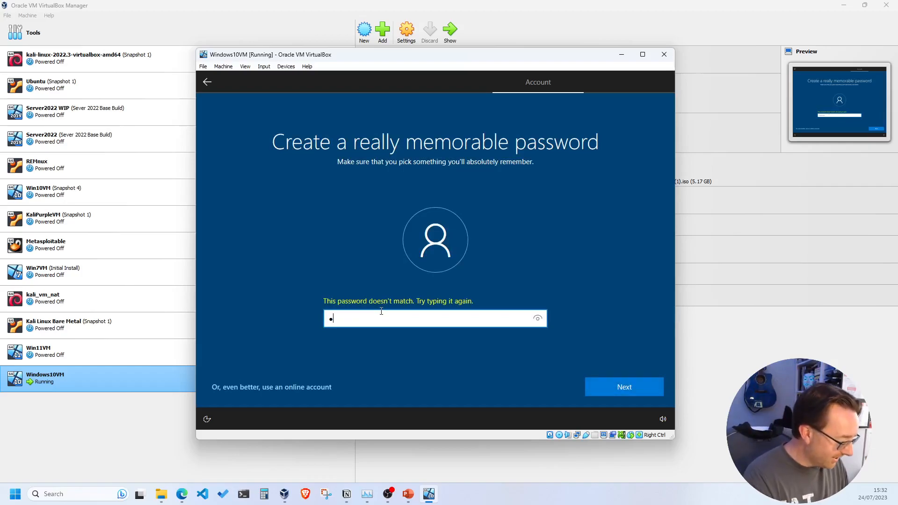
{"action": "type", "text": "*"}
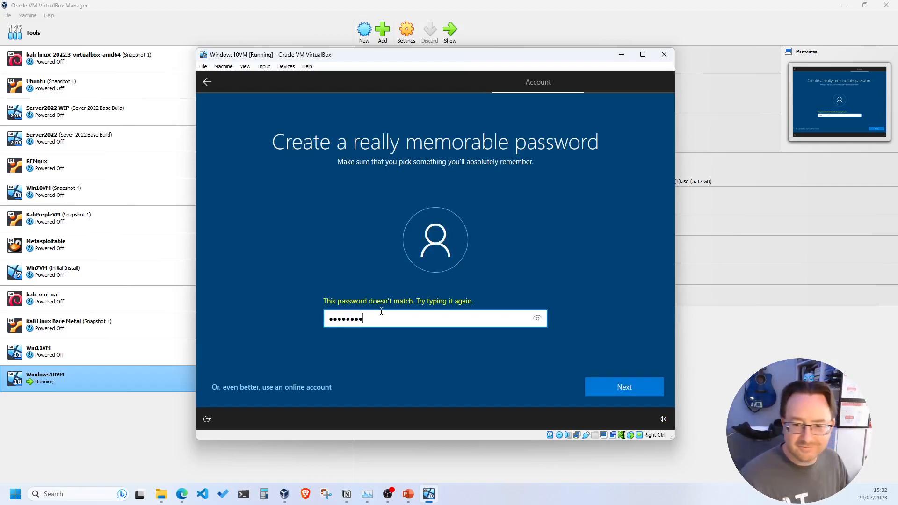
{"action": "left_click", "coordinate": [540, 321]}
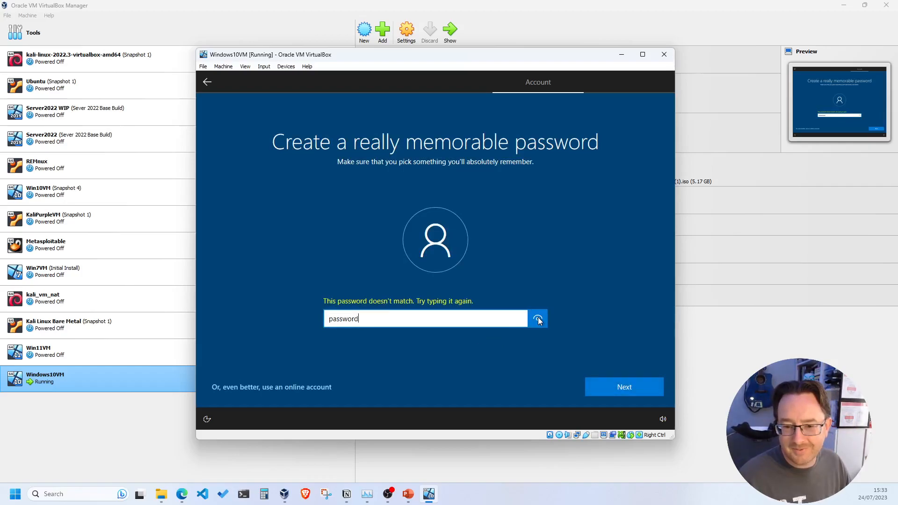
{"action": "left_click", "coordinate": [623, 387]}
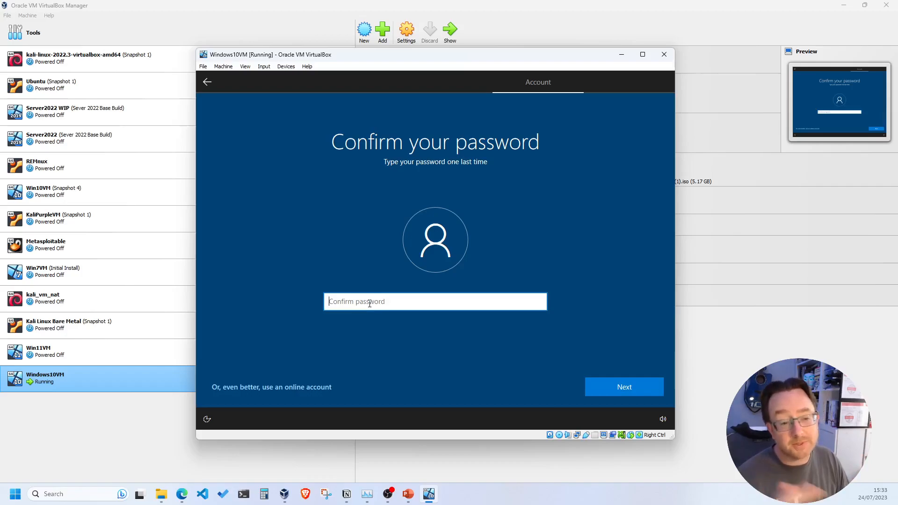
{"action": "type", "text": "password"}
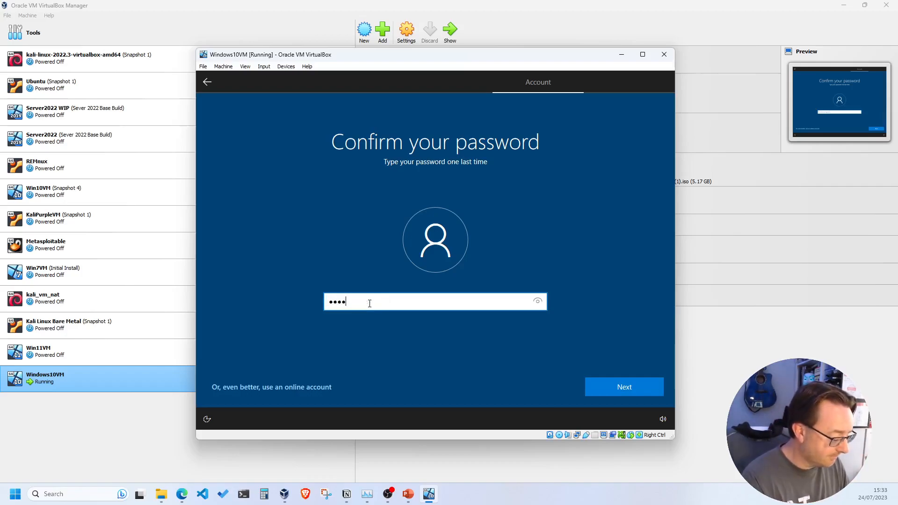
{"action": "type", "text": "•"}
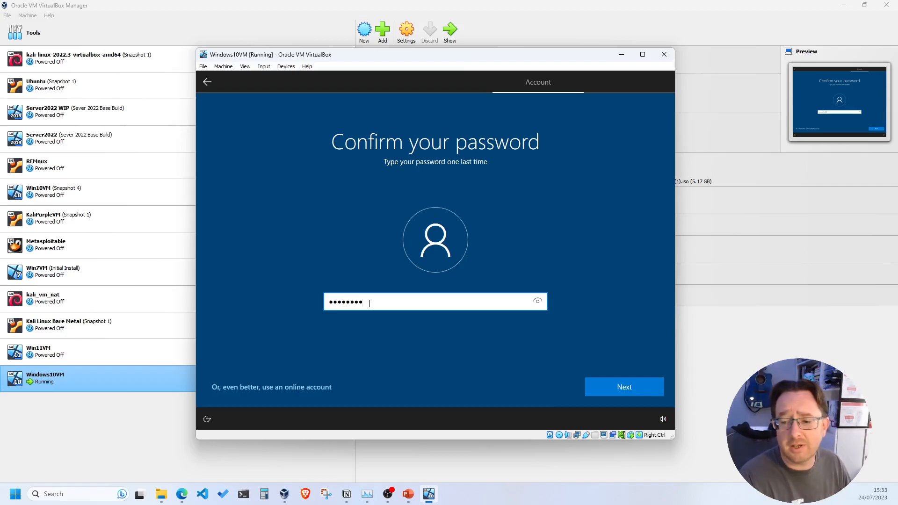
{"action": "key", "text": "Return"}
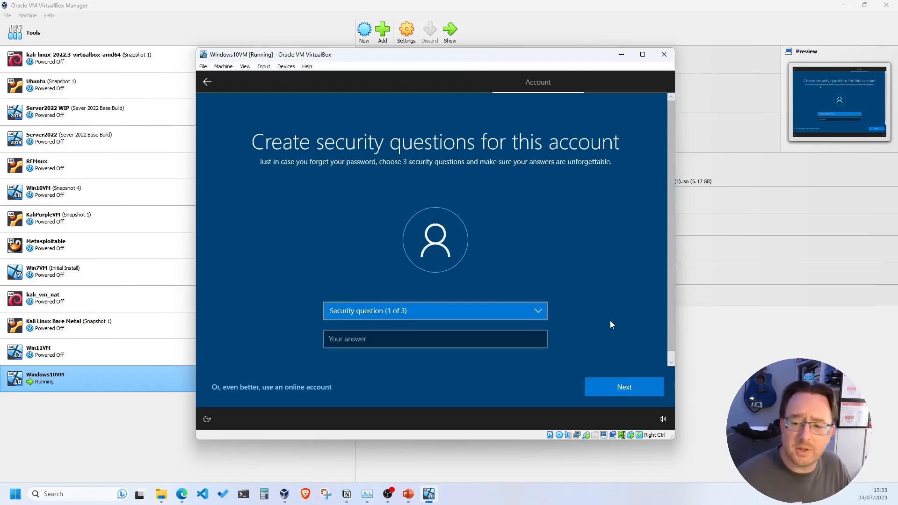
Step: Choose the first pet's name security question and enter its answer
{"action": "left_click", "coordinate": [456, 313]}
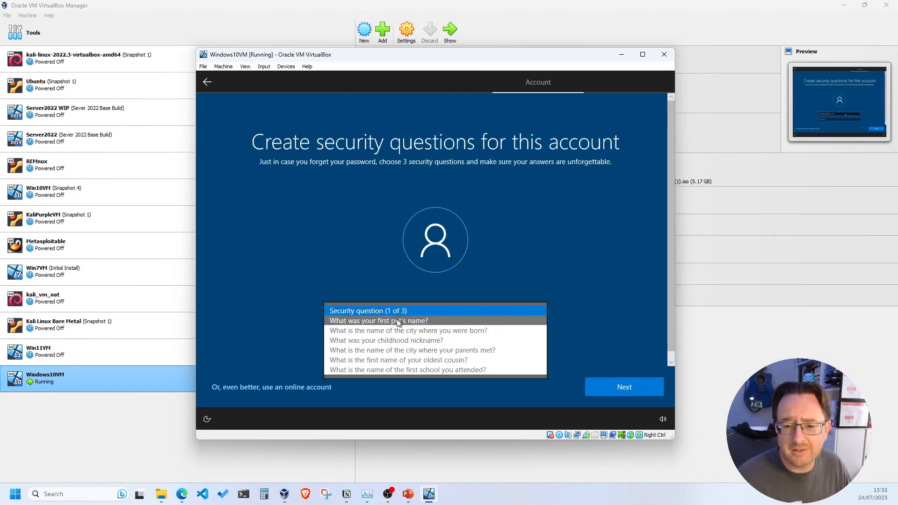
{"action": "left_click", "coordinate": [398, 321]}
{"action": "left_click", "coordinate": [399, 340]}
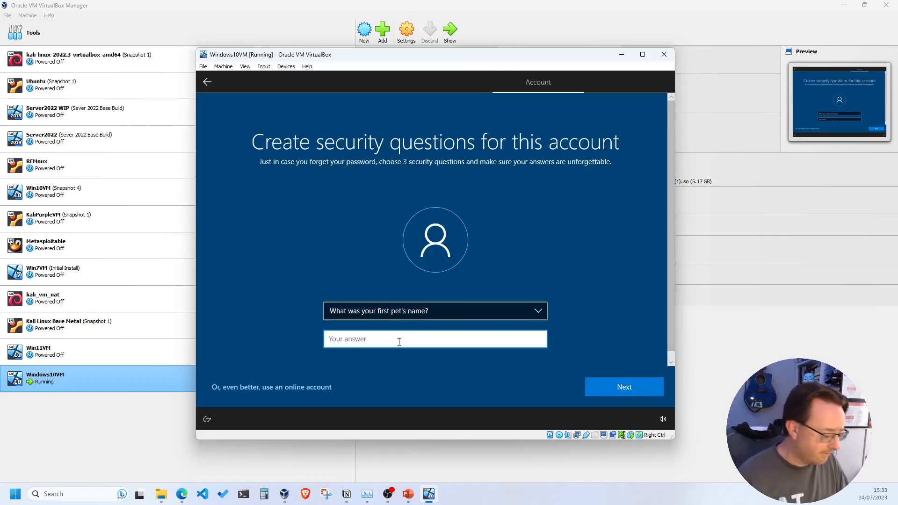
{"action": "type", "text": "bob"}
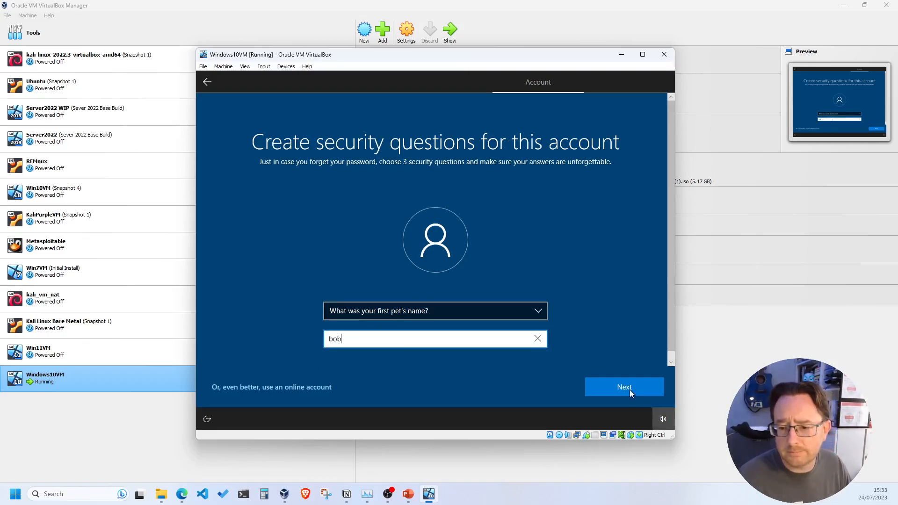
{"action": "left_click", "coordinate": [612, 384]}
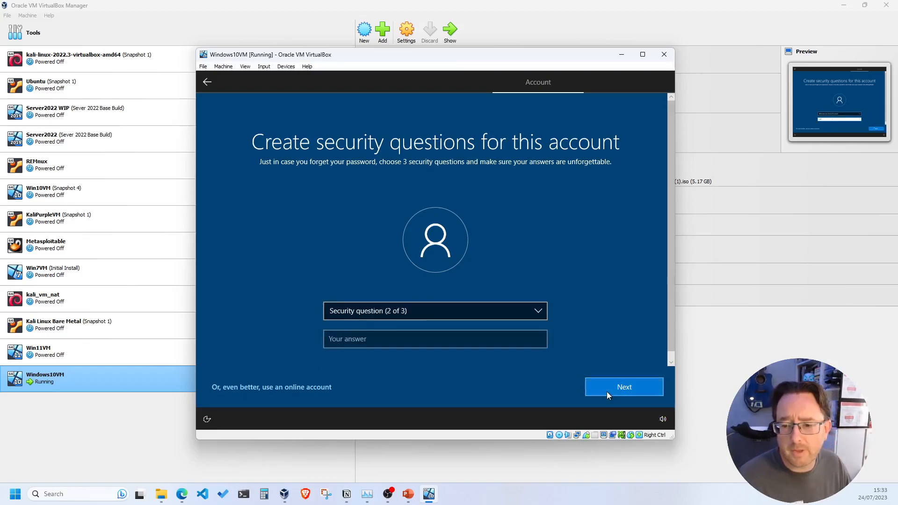
Step: Choose the city-of-birth security question as the second and enter its answer
{"action": "left_click", "coordinate": [387, 312]}
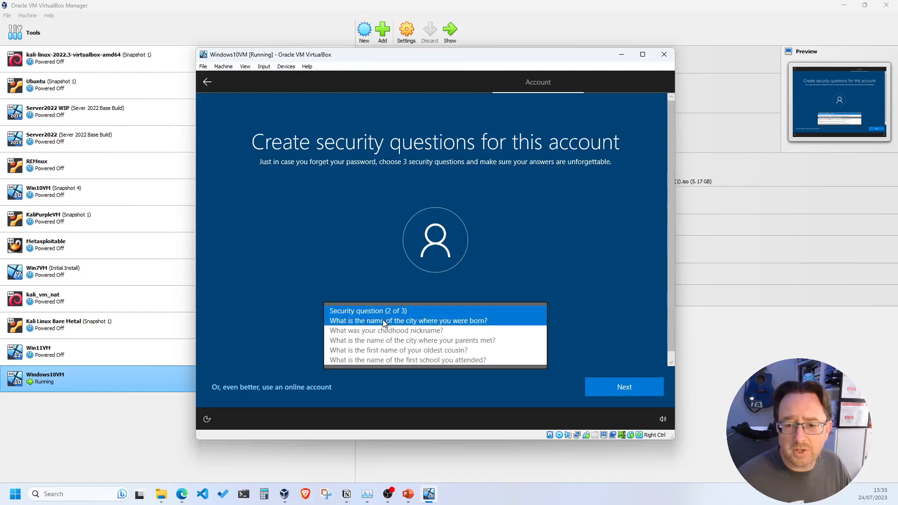
{"action": "left_click", "coordinate": [385, 321]}
{"action": "left_click", "coordinate": [367, 343]}
{"action": "type", "text": "bob"}
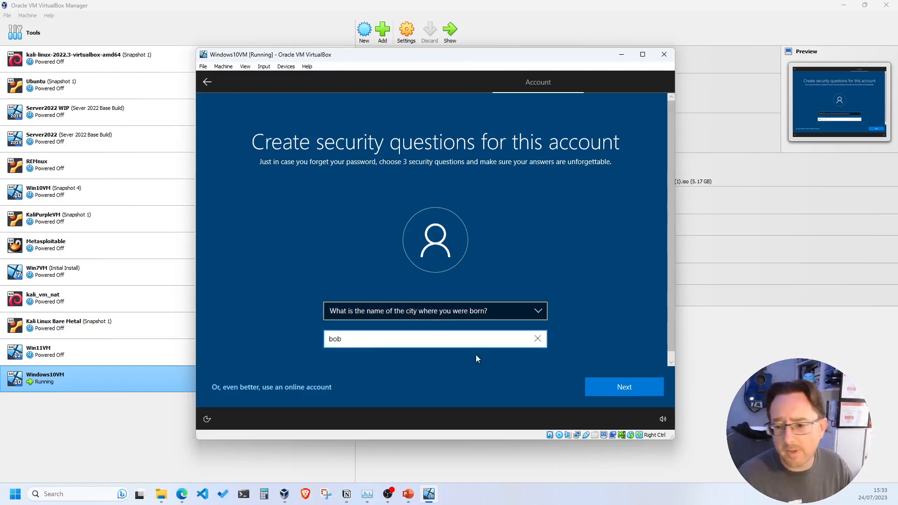
{"action": "left_click", "coordinate": [598, 381]}
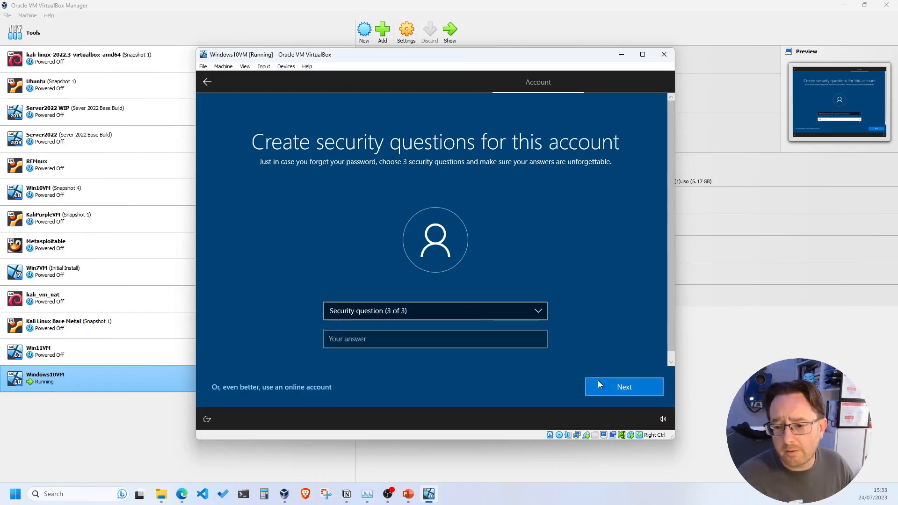
Step: Answer the childhood nickname question as the third, correcting a typo, and submit
{"action": "left_click", "coordinate": [400, 312]}
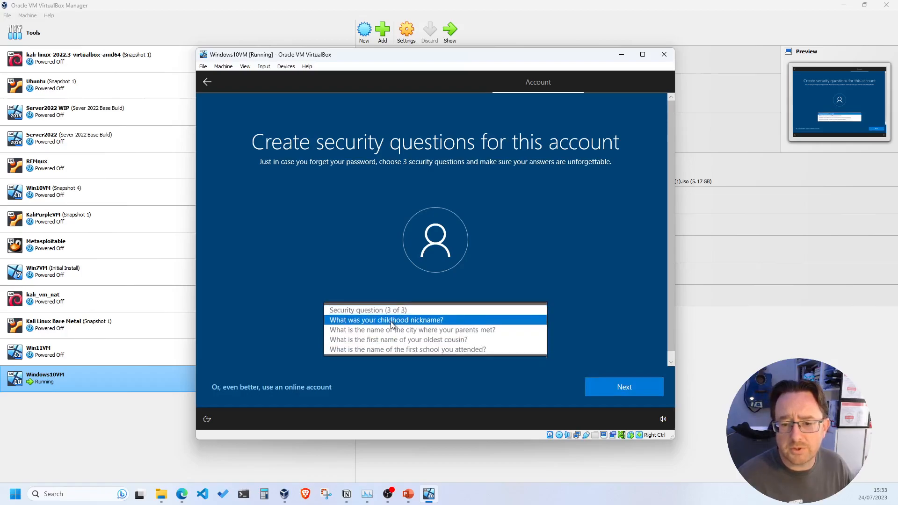
{"action": "left_click", "coordinate": [391, 321]}
{"action": "left_click", "coordinate": [387, 338]}
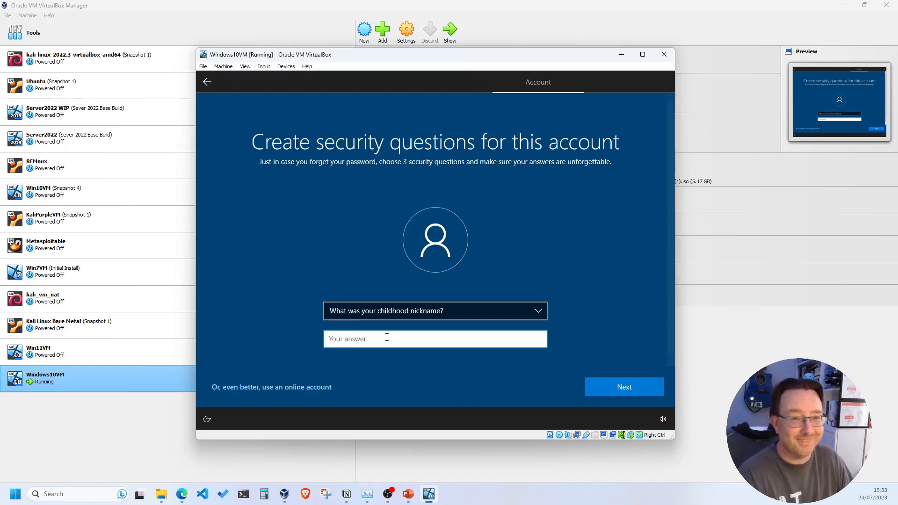
{"action": "type", "text": "bbo"}
{"action": "key", "text": "BackSpace"}
{"action": "key", "text": "BackSpace"}
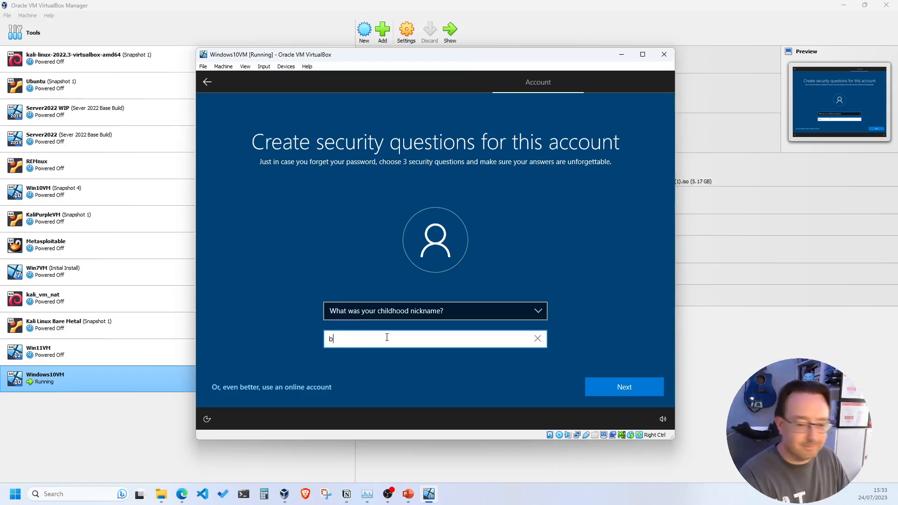
{"action": "type", "text": "ob"}
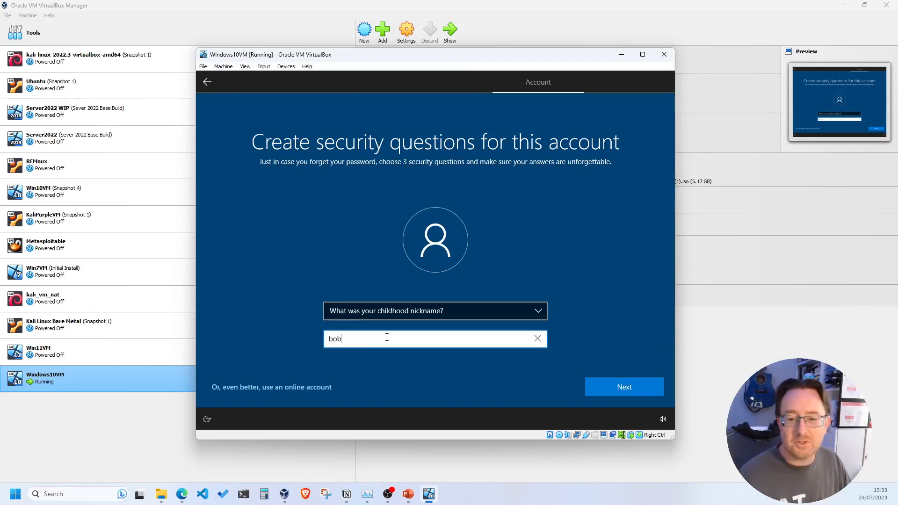
{"action": "left_click", "coordinate": [596, 388]}
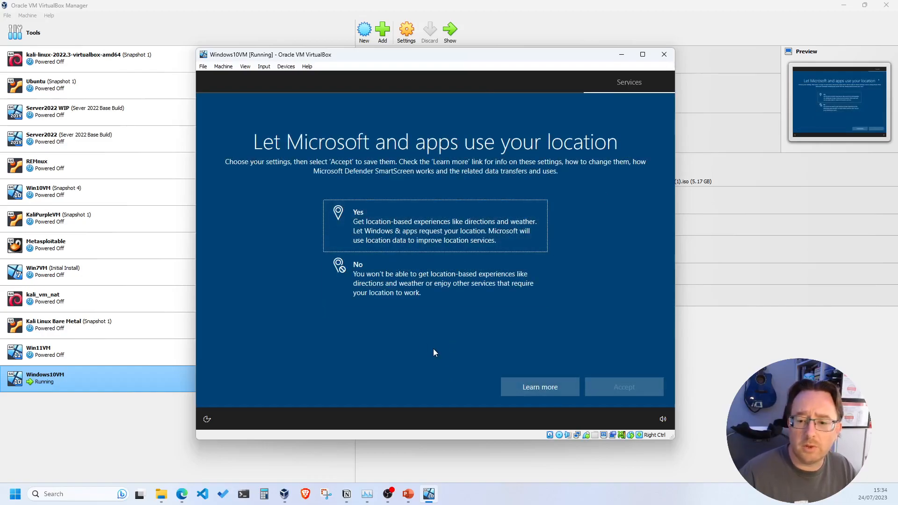
Step: Refuse location access, turn off Find my device, and send only Required diagnostic data
{"action": "left_click", "coordinate": [373, 277]}
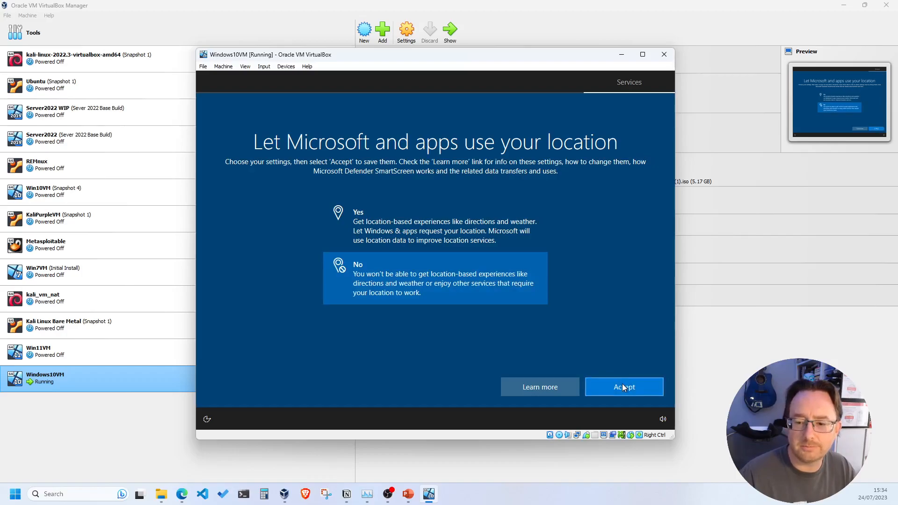
{"action": "left_click", "coordinate": [622, 384]}
{"action": "left_click", "coordinate": [383, 275]}
{"action": "left_click", "coordinate": [632, 388]}
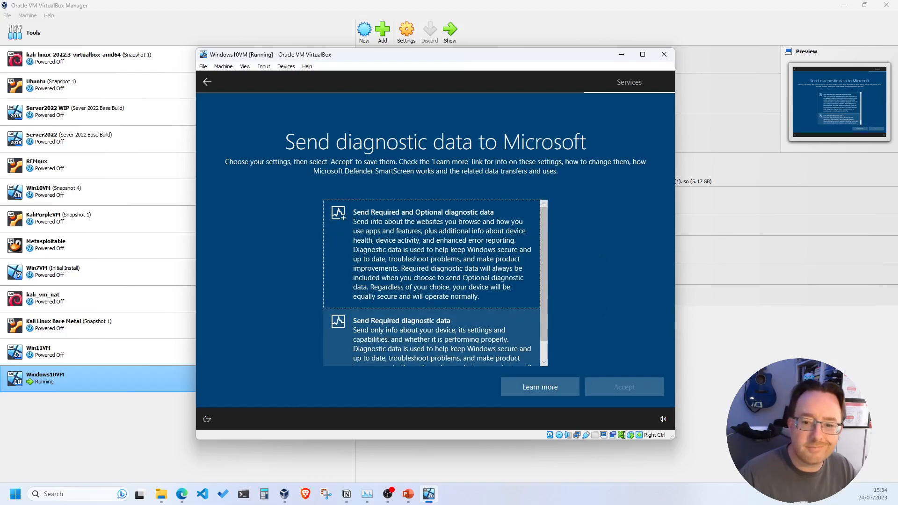
{"action": "scroll", "coordinate": [395, 219], "scroll_direction": "down", "scroll_amount": 2}
{"action": "scroll", "coordinate": [394, 219], "scroll_direction": "up", "scroll_amount": 2}
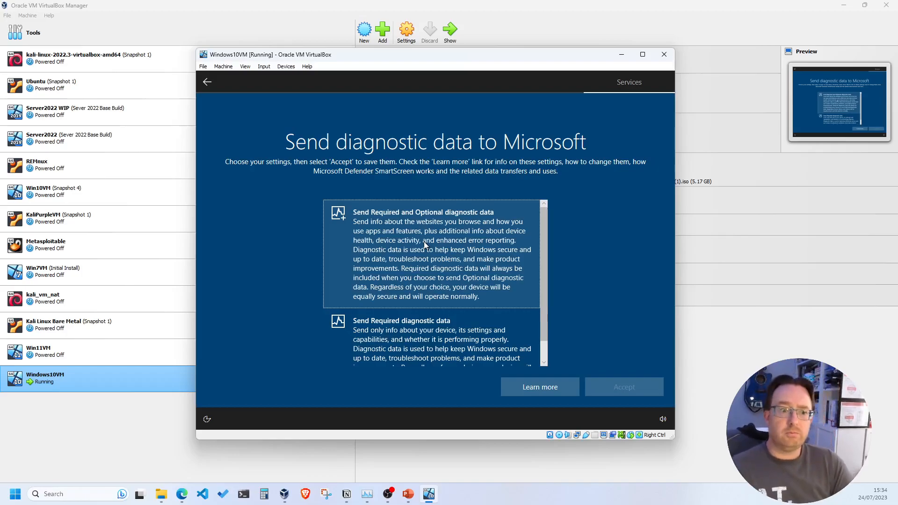
{"action": "left_click", "coordinate": [433, 335]}
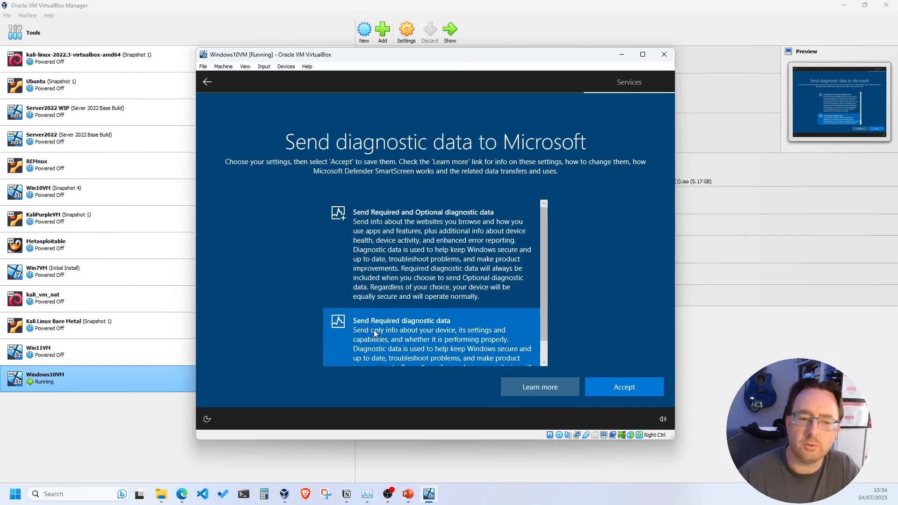
{"action": "left_click", "coordinate": [619, 386]}
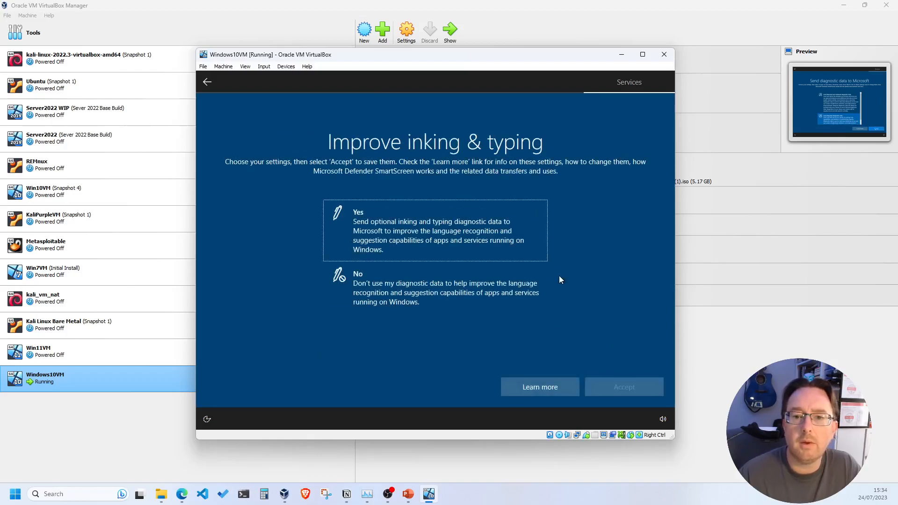
Step: Decline inking and typing, tailored experiences, and advertising ID, then skip Cortana
{"action": "left_click", "coordinate": [543, 281]}
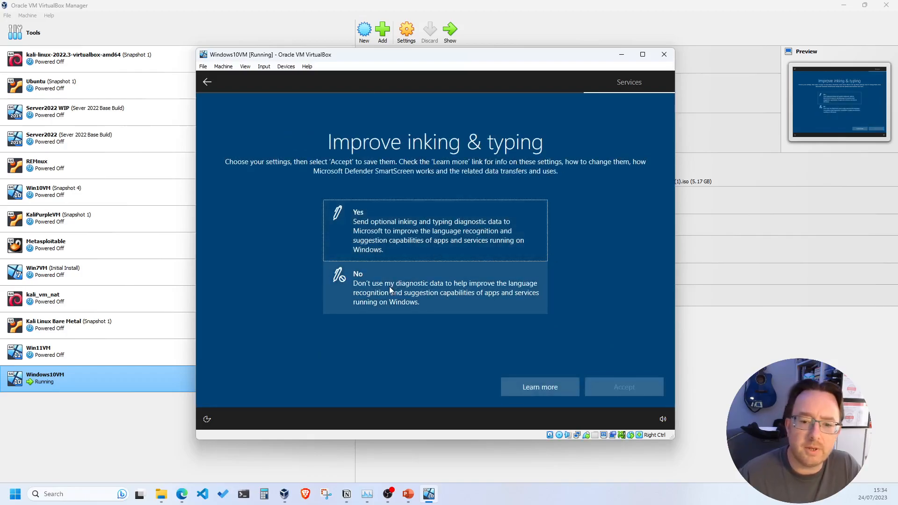
{"action": "left_click", "coordinate": [609, 387]}
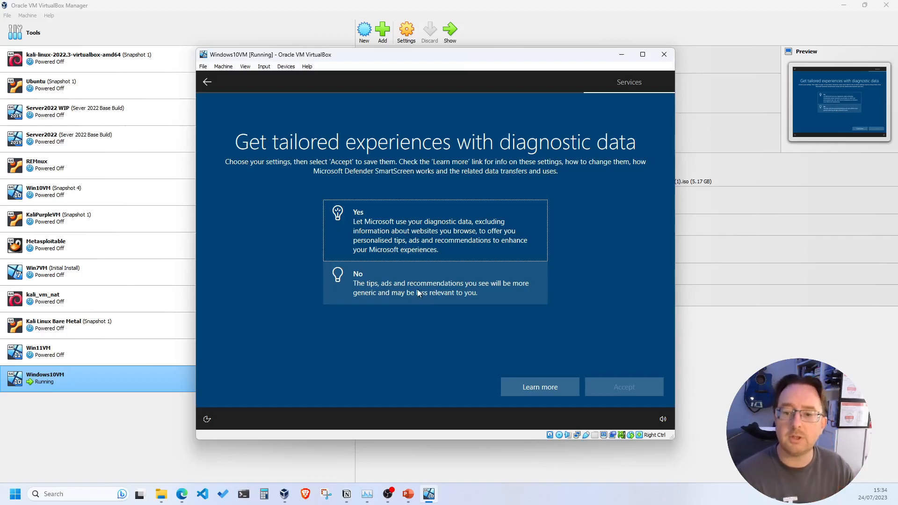
{"action": "left_click", "coordinate": [418, 288]}
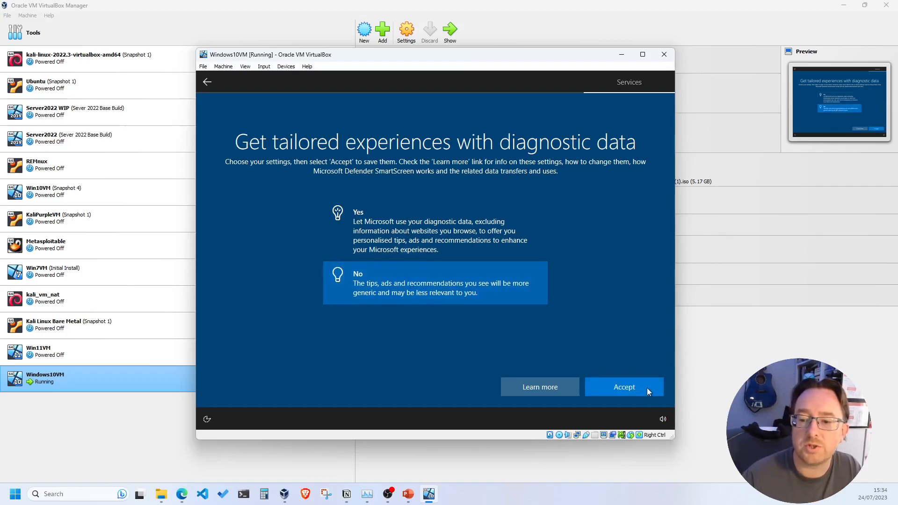
{"action": "left_click", "coordinate": [621, 393]}
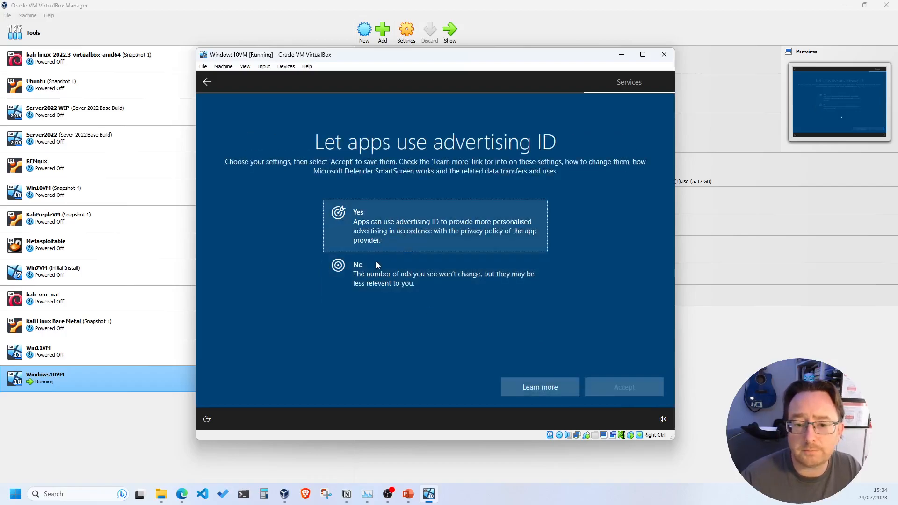
{"action": "left_click", "coordinate": [373, 265]}
{"action": "left_click", "coordinate": [618, 387]}
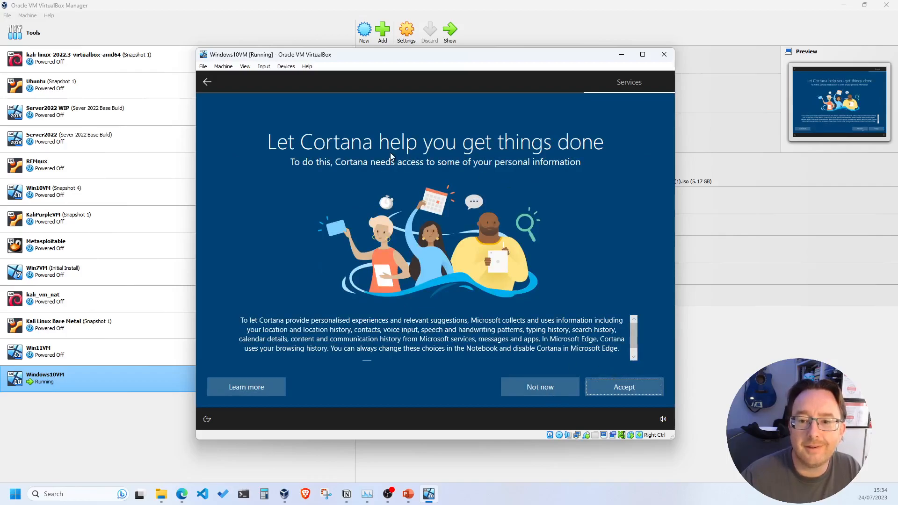
{"action": "left_click", "coordinate": [520, 386]}
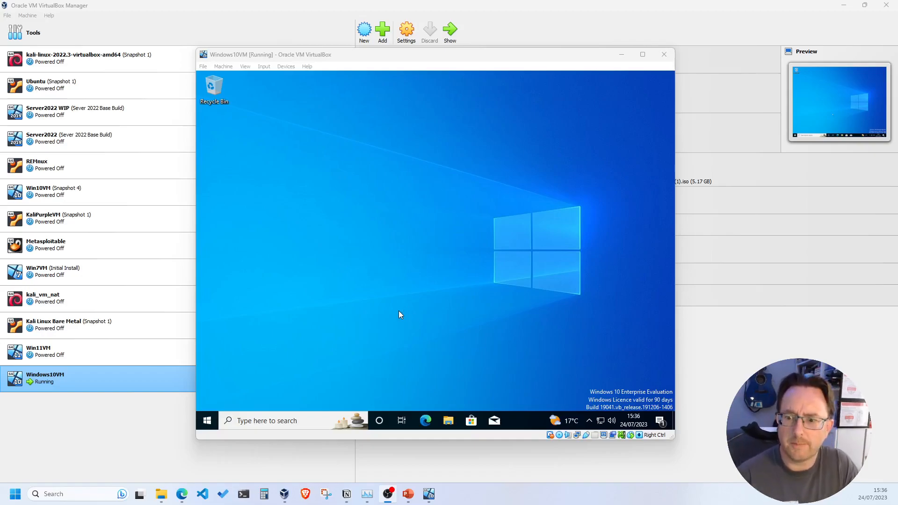
Step: Turn on View > Auto-resize Guest Display and maximize the VM window
{"action": "left_click", "coordinate": [643, 54]}
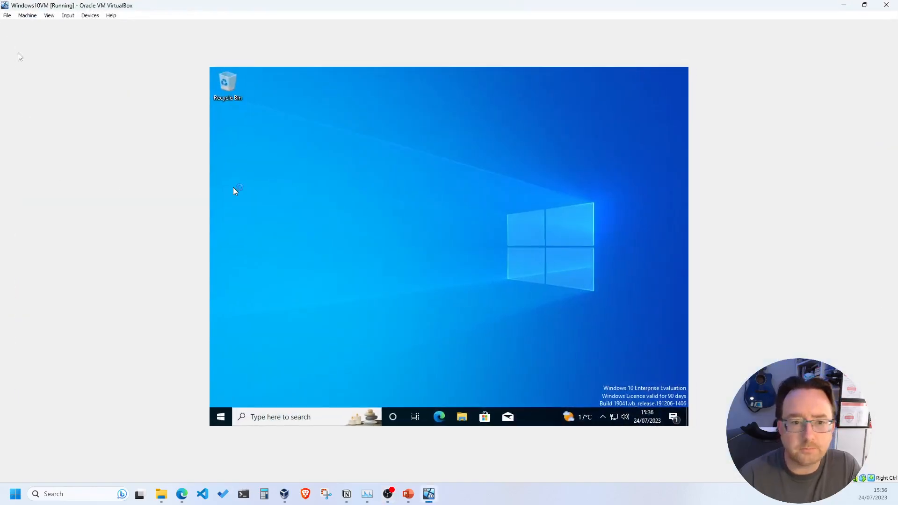
{"action": "left_click", "coordinate": [49, 15]}
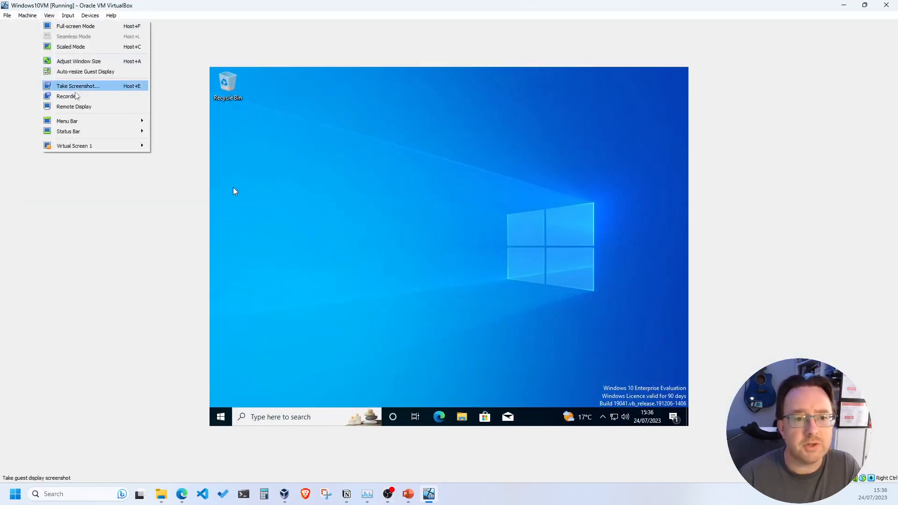
{"action": "left_click", "coordinate": [76, 74]}
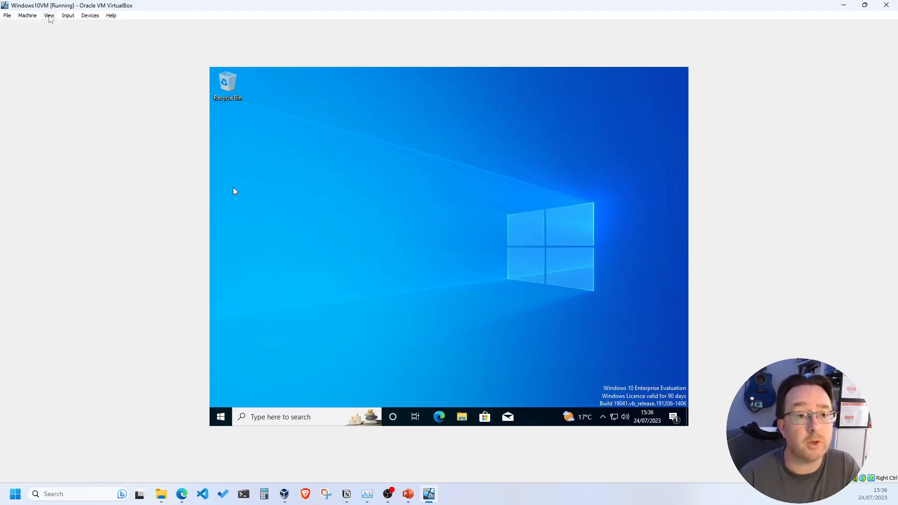
{"action": "left_click", "coordinate": [50, 17]}
{"action": "left_click", "coordinate": [71, 74]}
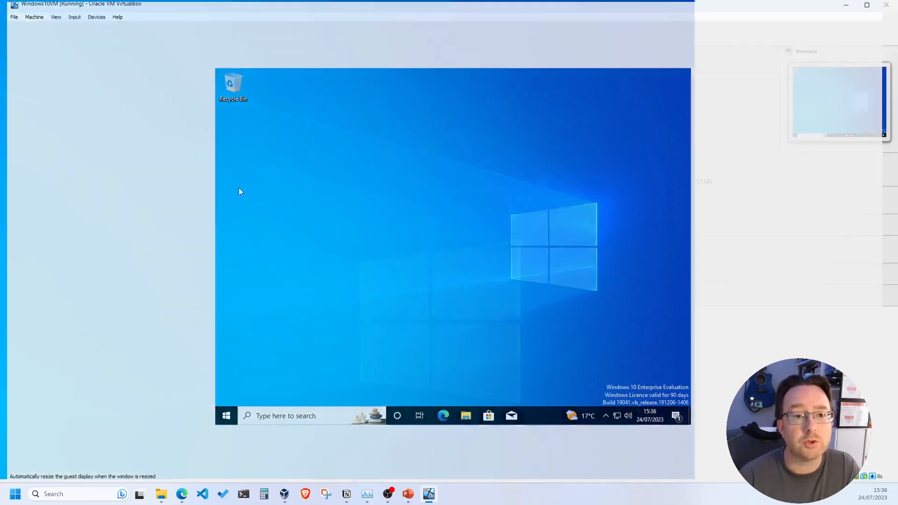
{"action": "left_click", "coordinate": [447, 3]}
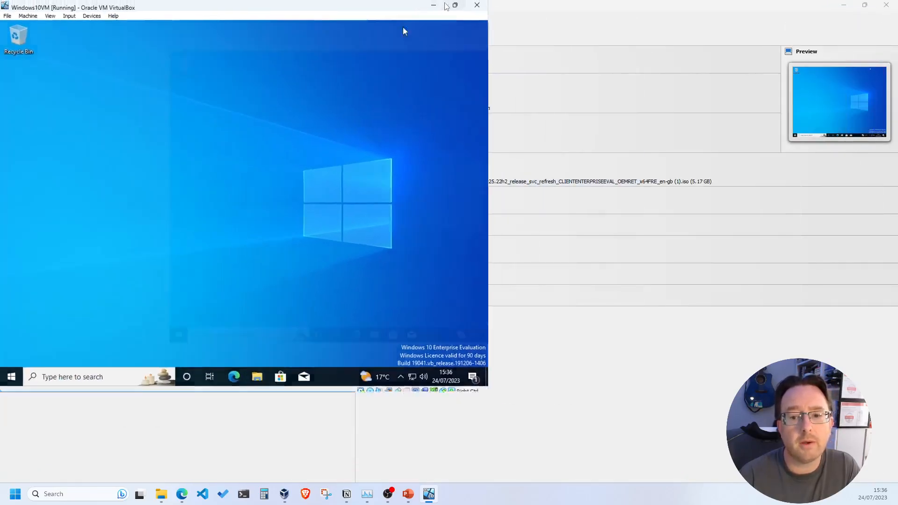
{"action": "left_click", "coordinate": [91, 15]}
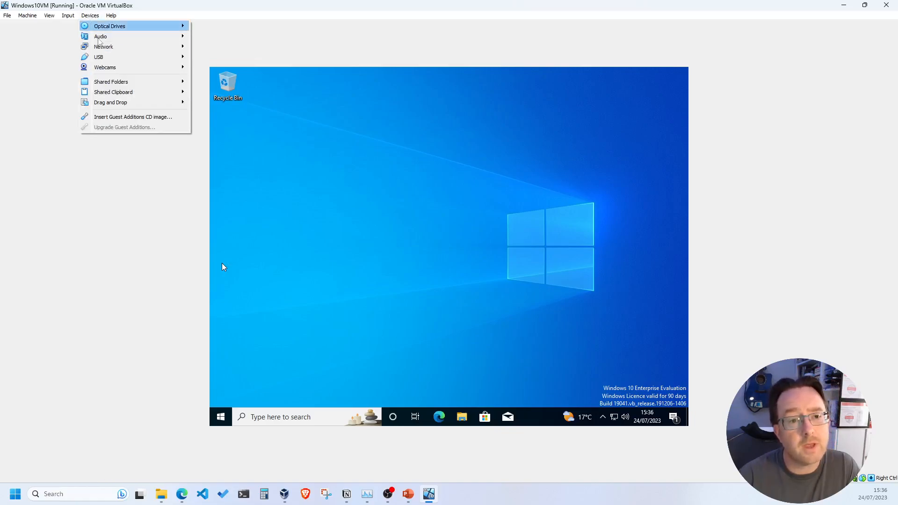
Step: Insert the Guest Additions CD and launch VBoxWindowsAdditions-amd64 from This PC in File Explorer
{"action": "left_click", "coordinate": [111, 118]}
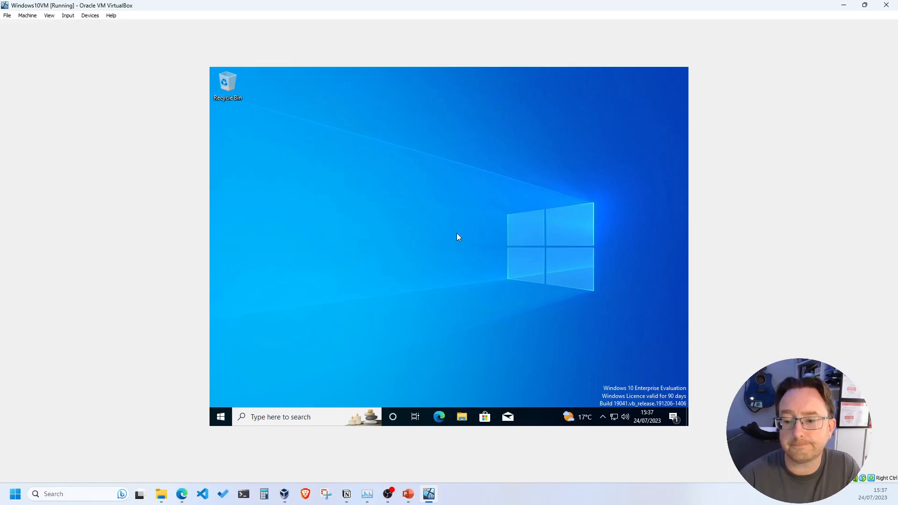
{"action": "left_click", "coordinate": [463, 418]}
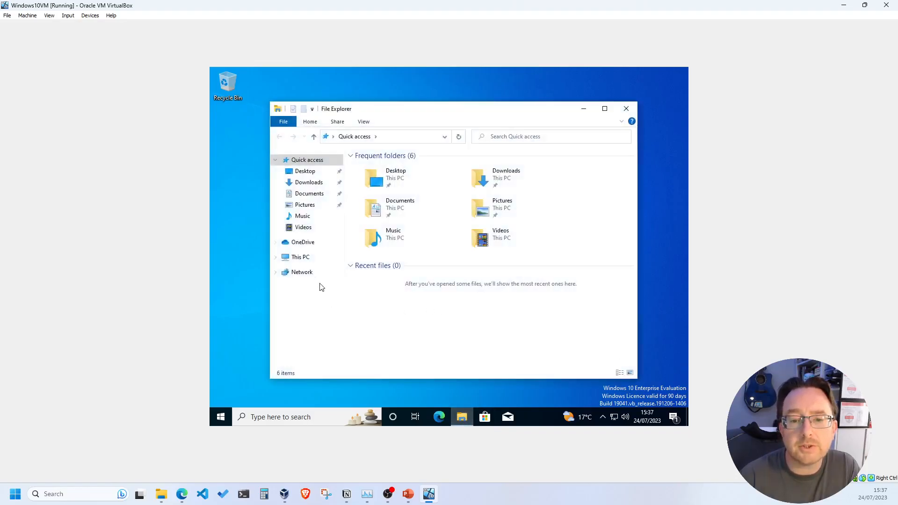
{"action": "left_click", "coordinate": [300, 260]}
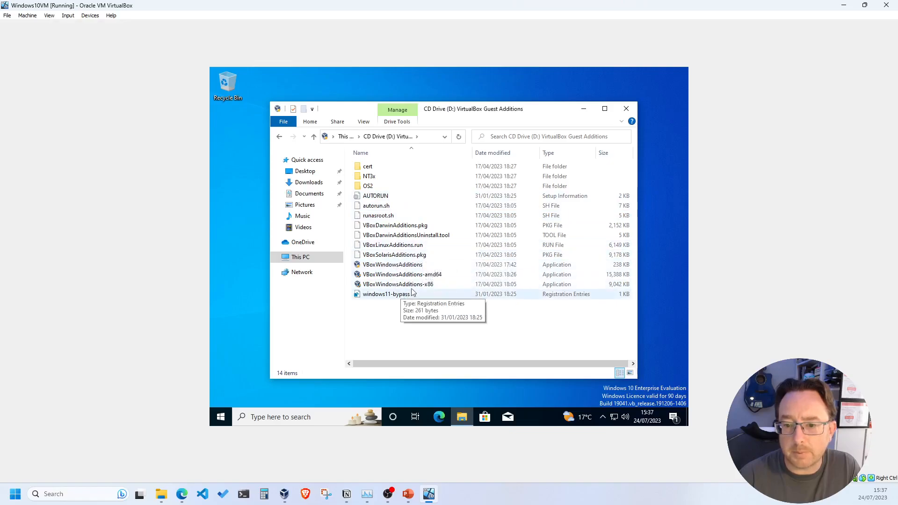
{"action": "left_click", "coordinate": [379, 276]}
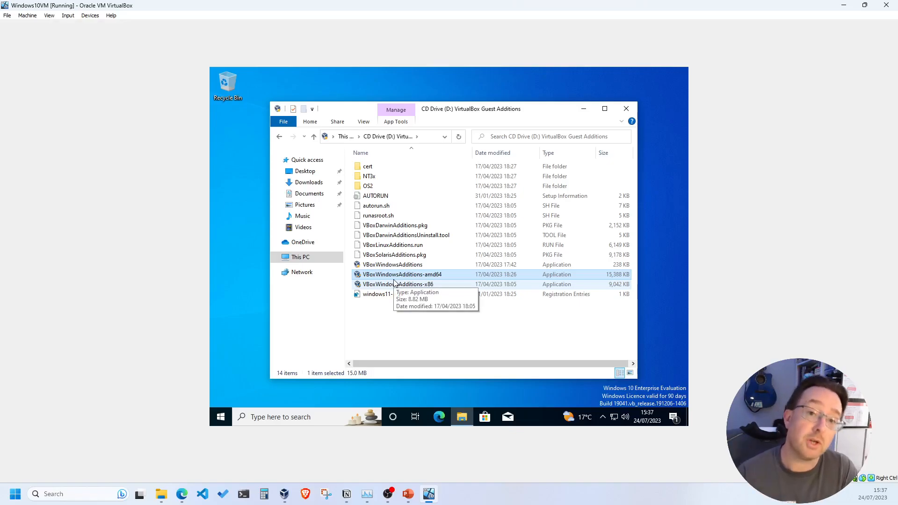
{"action": "double_click", "coordinate": [421, 276]}
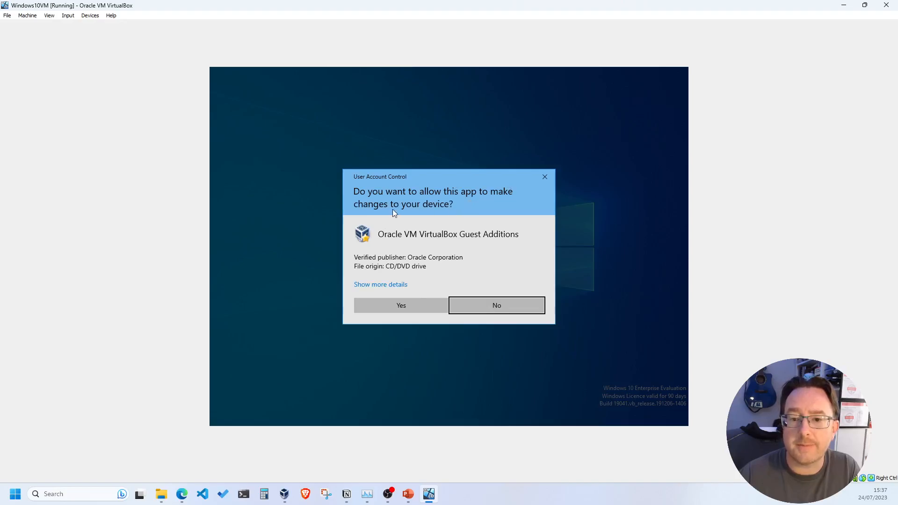
Step: Approve the UAC prompt, install Guest Additions 7.0.8 with defaults, and reboot now
{"action": "left_click", "coordinate": [390, 306]}
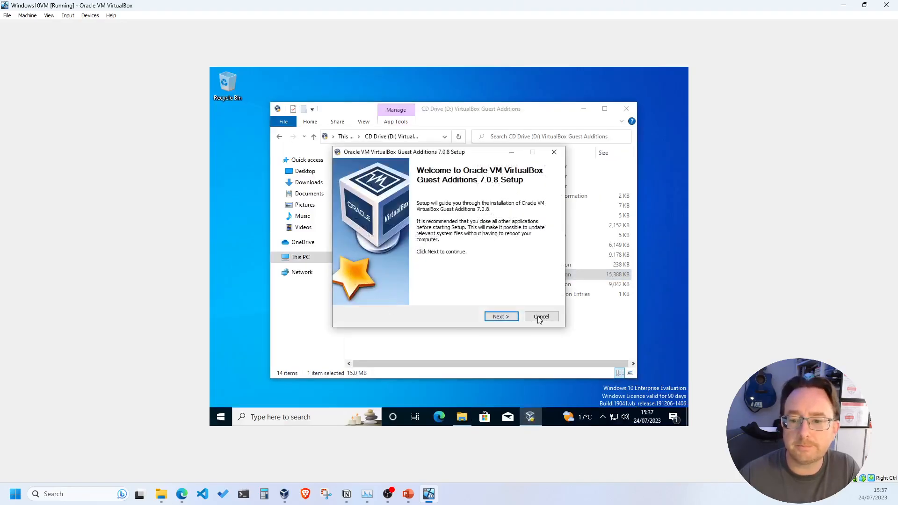
{"action": "left_click", "coordinate": [501, 317]}
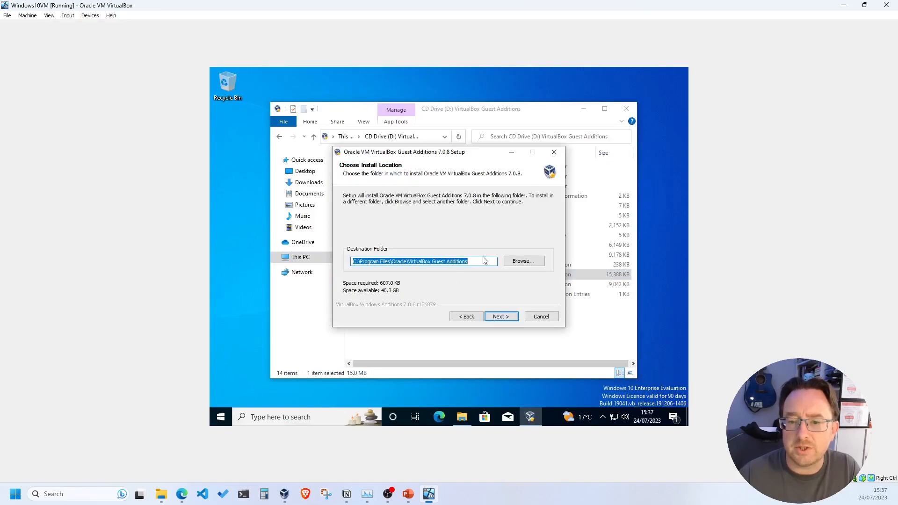
{"action": "left_click", "coordinate": [501, 316]}
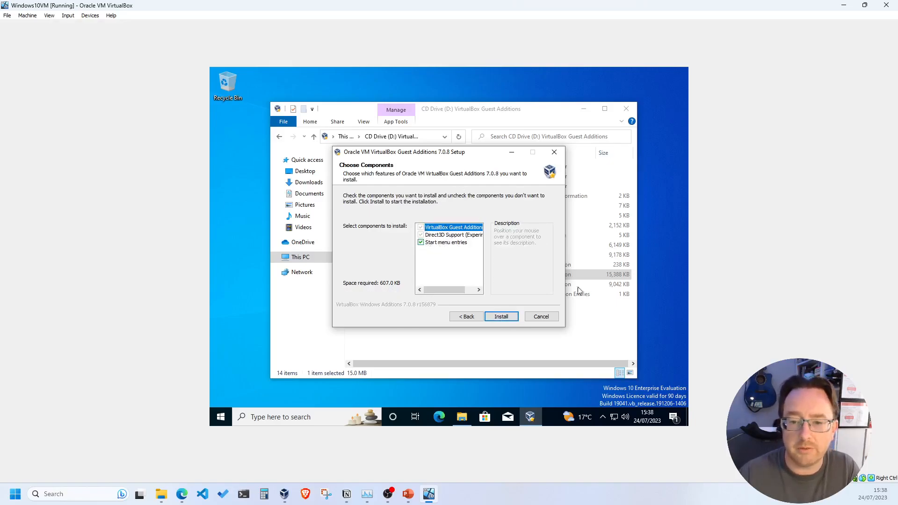
{"action": "left_click", "coordinate": [492, 317]}
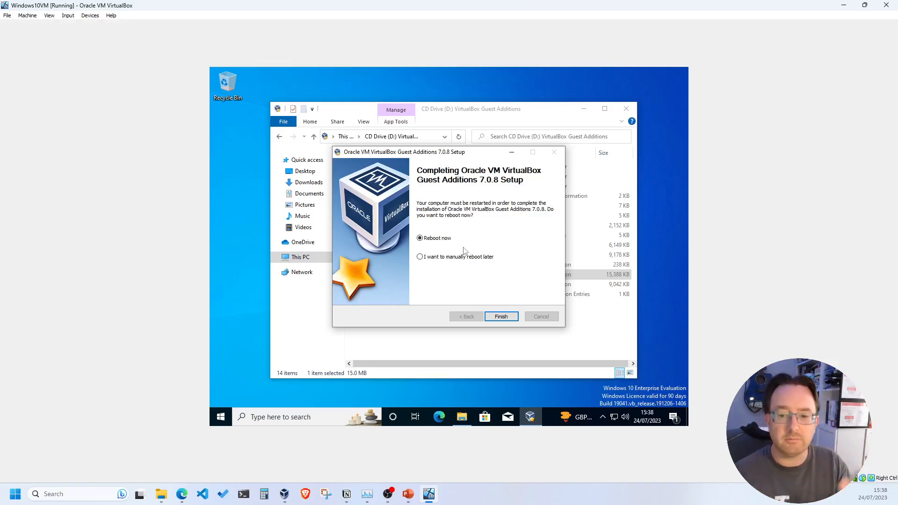
{"action": "left_click", "coordinate": [503, 317]}
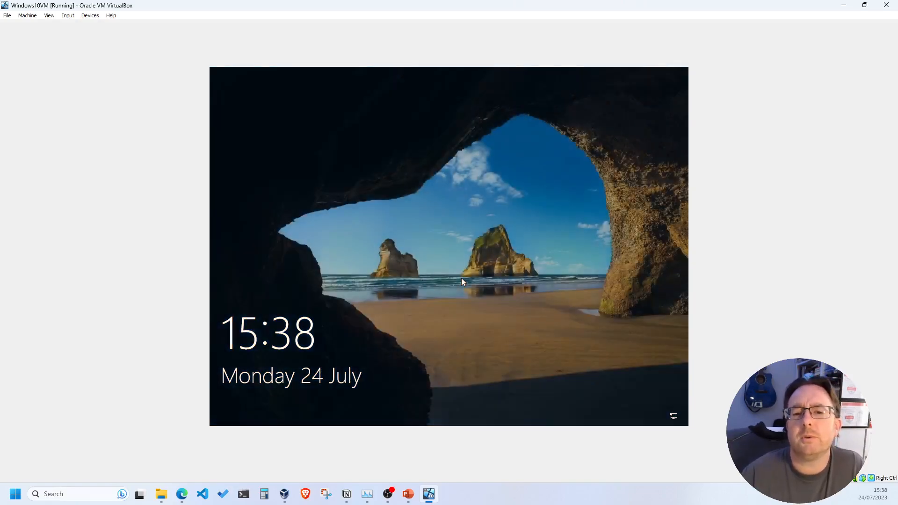
Step: Sign in from the lock screen, retyping the password after an incorrect first attempt
{"action": "left_click", "coordinate": [446, 284]}
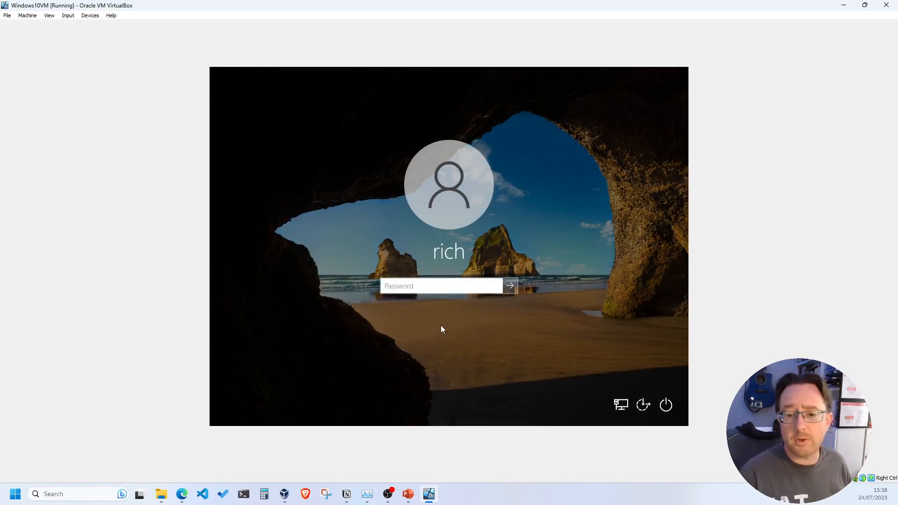
{"action": "left_click", "coordinate": [426, 286]}
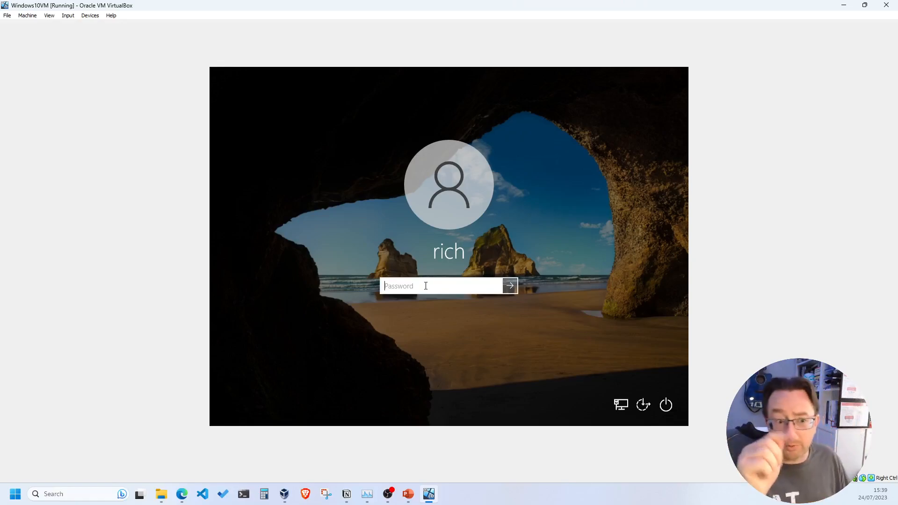
{"action": "type", "text": "••••••••"}
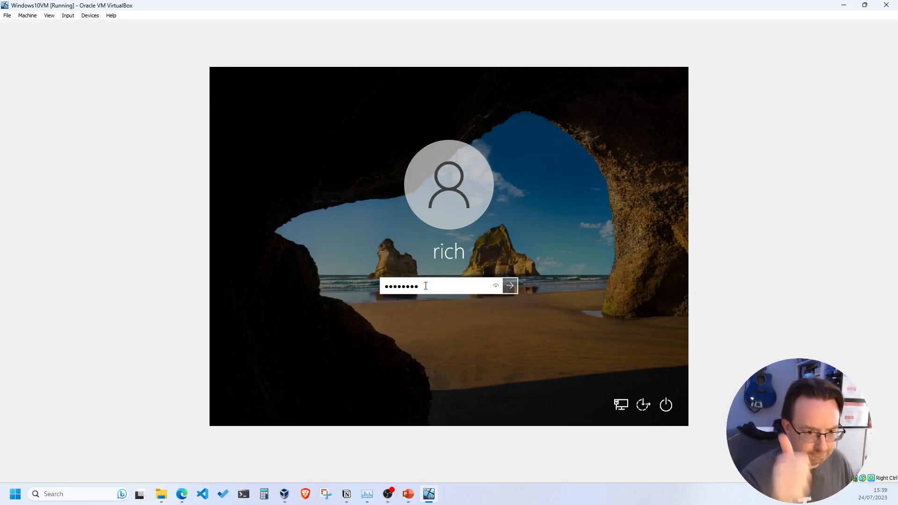
{"action": "key", "text": "Return"}
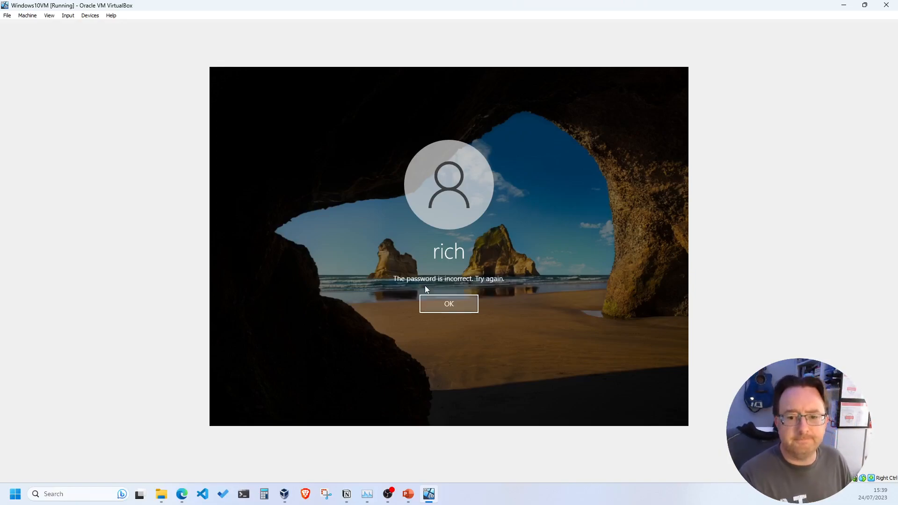
{"action": "key", "text": "Return"}
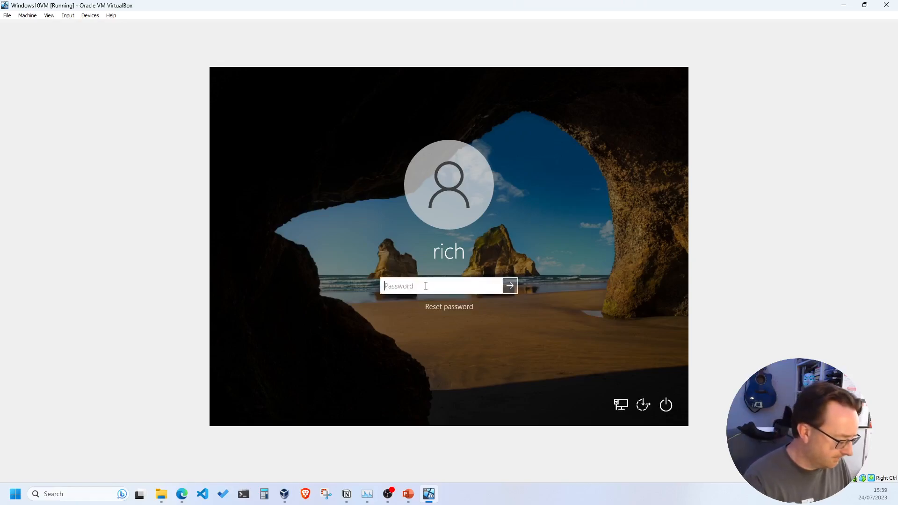
{"action": "type", "text": "•••••••••"}
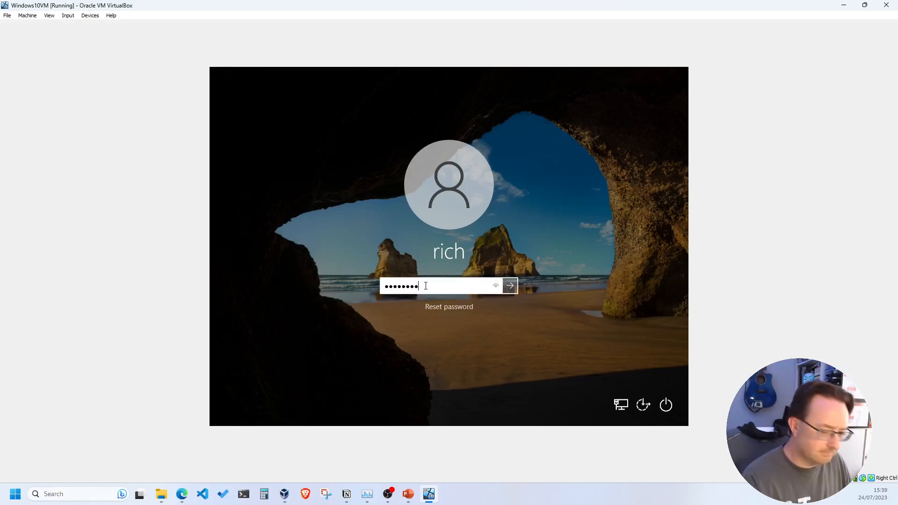
{"action": "key", "text": "Return"}
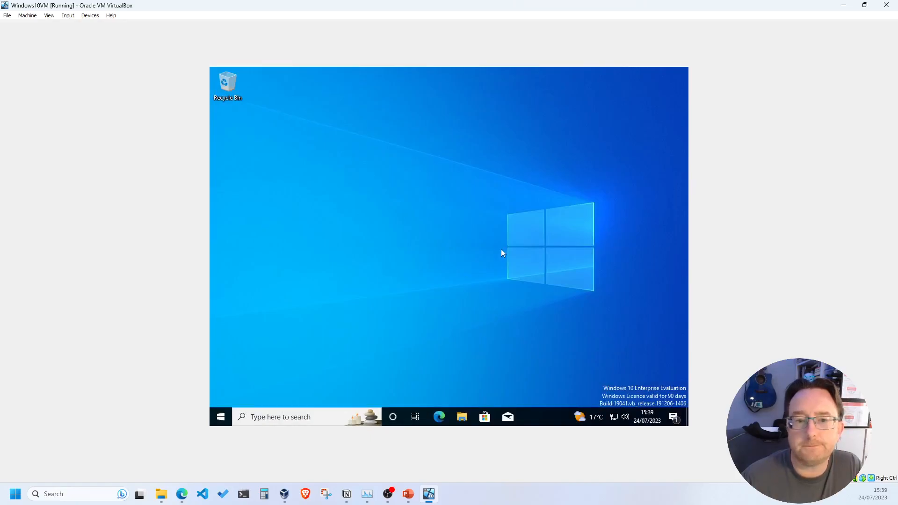
Step: Enable View > Auto-resize Guest Display, maximize the VM window, and open the Start menu
{"action": "left_click", "coordinate": [49, 16]}
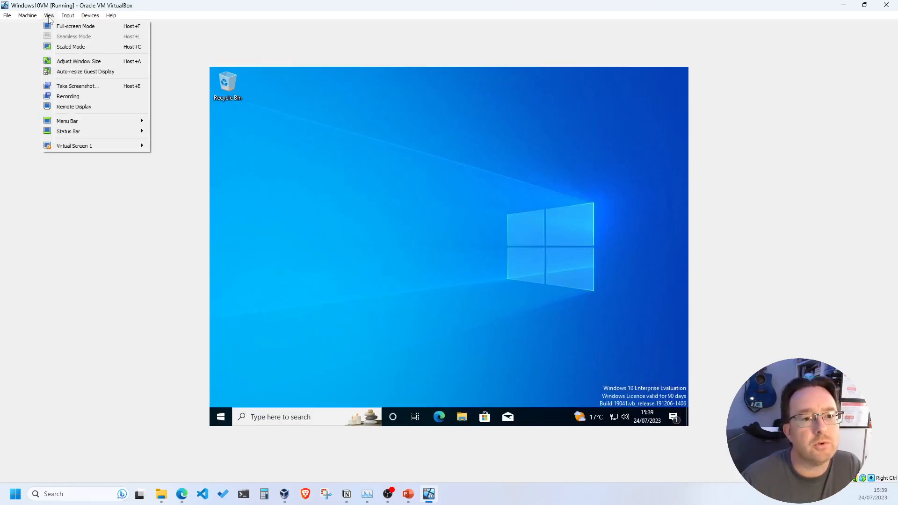
{"action": "left_click", "coordinate": [71, 75]}
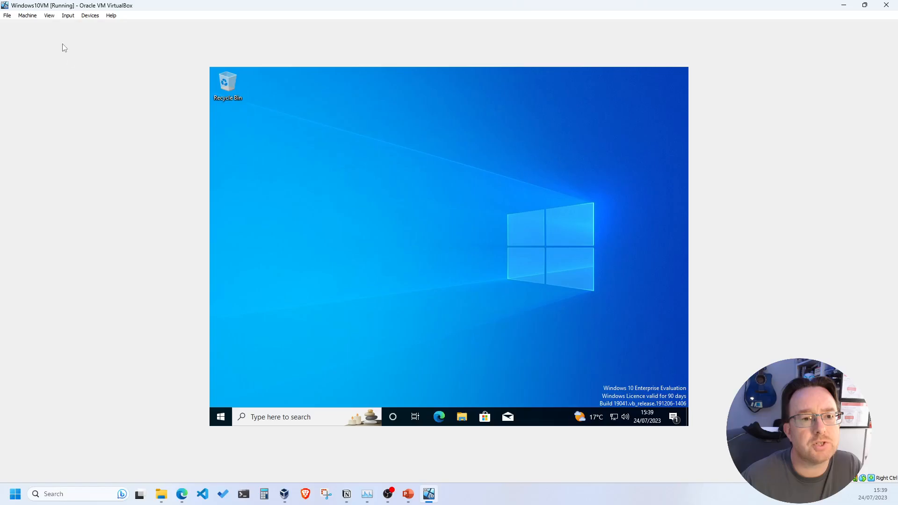
{"action": "left_click", "coordinate": [50, 17]}
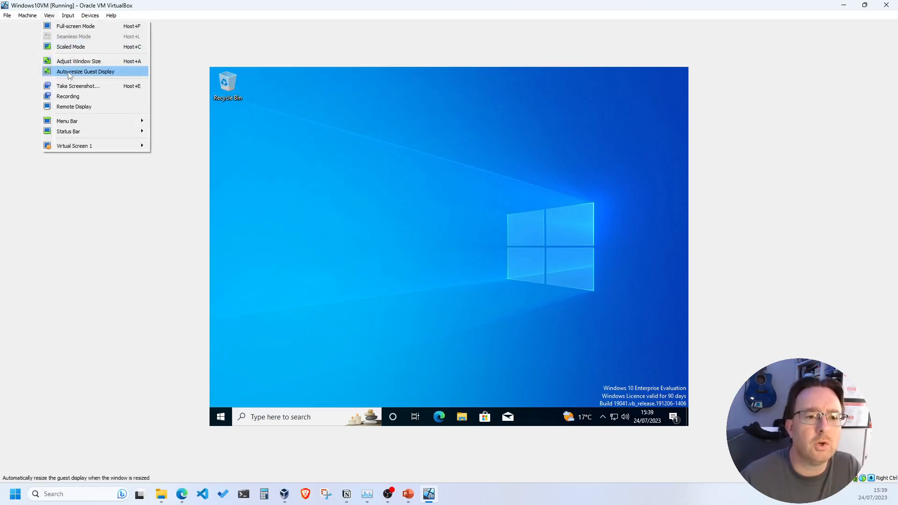
{"action": "left_click", "coordinate": [69, 72]}
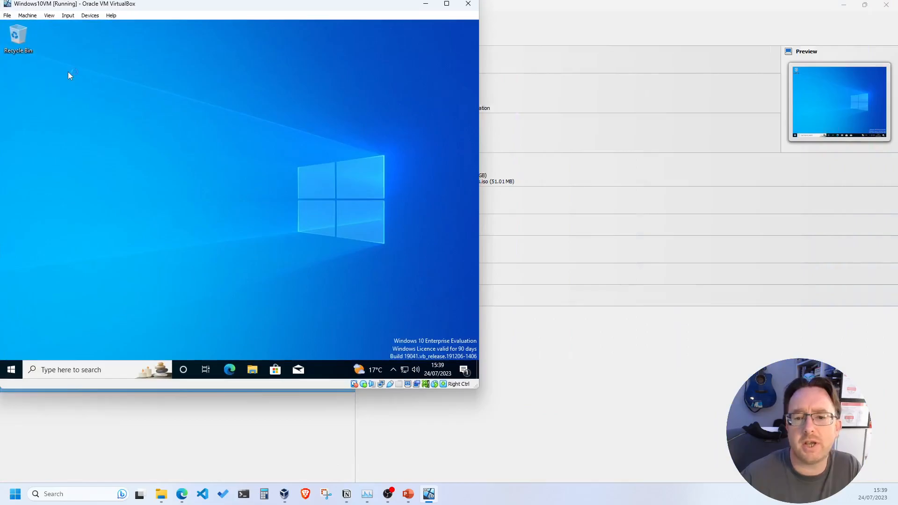
{"action": "left_click", "coordinate": [450, 6]}
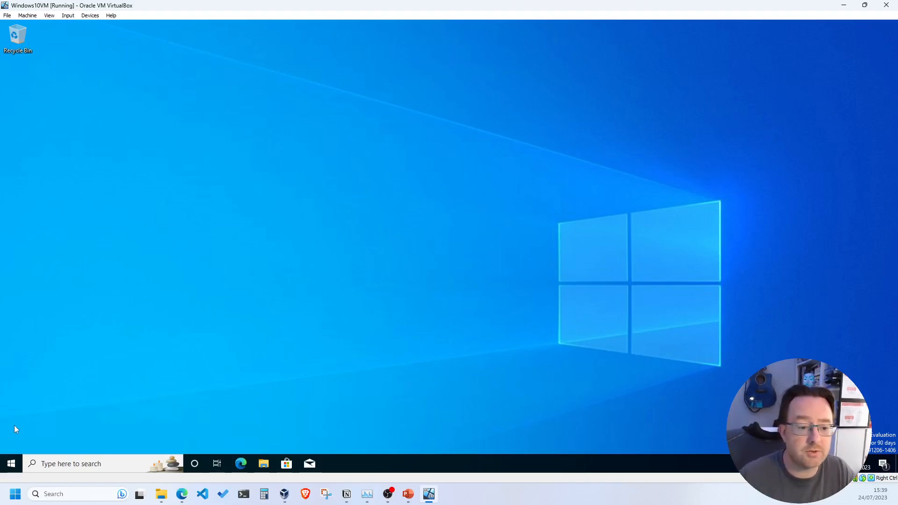
{"action": "left_click", "coordinate": [11, 464]}
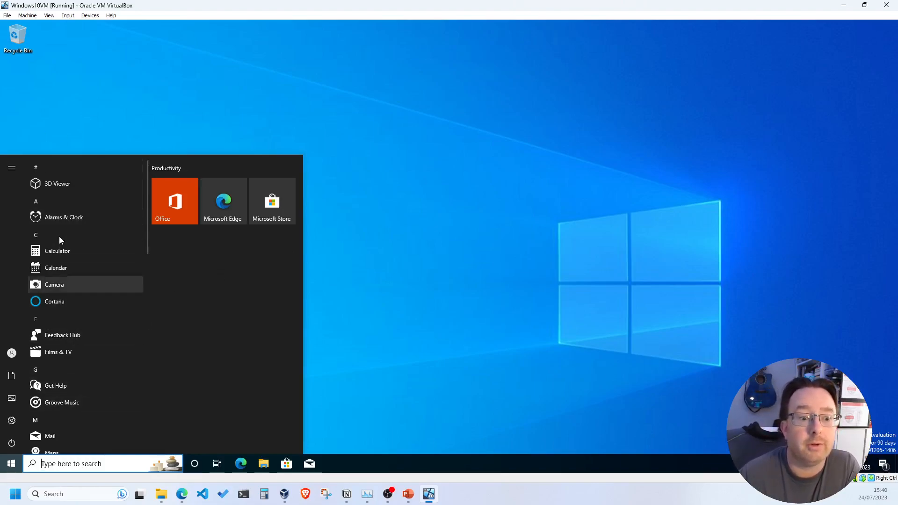
Step: In the guest's Update & Security settings, check for updates, then move the Settings window to the right
{"action": "left_click", "coordinate": [13, 421]}
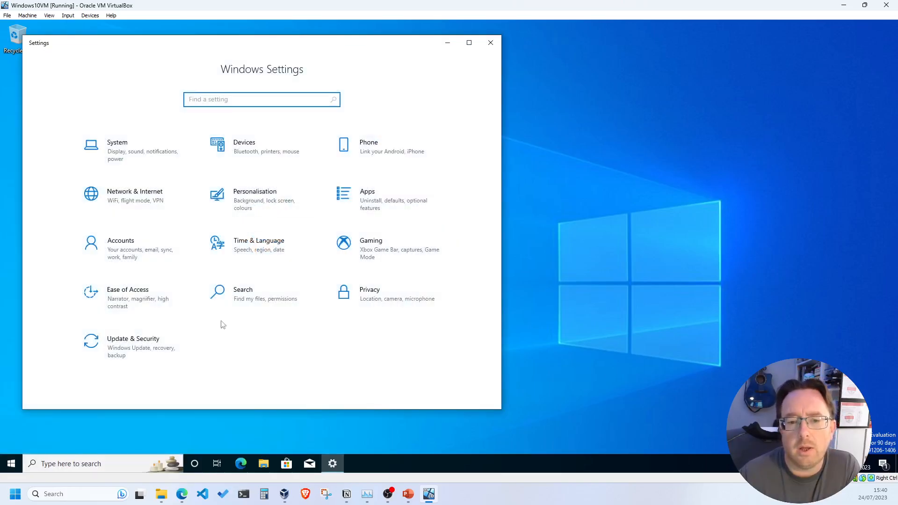
{"action": "left_click", "coordinate": [150, 350]}
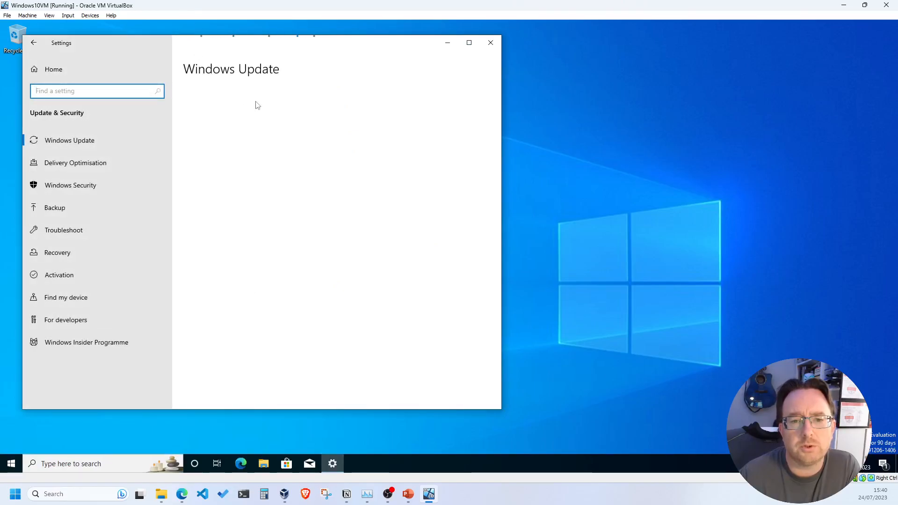
{"action": "left_click", "coordinate": [243, 130]}
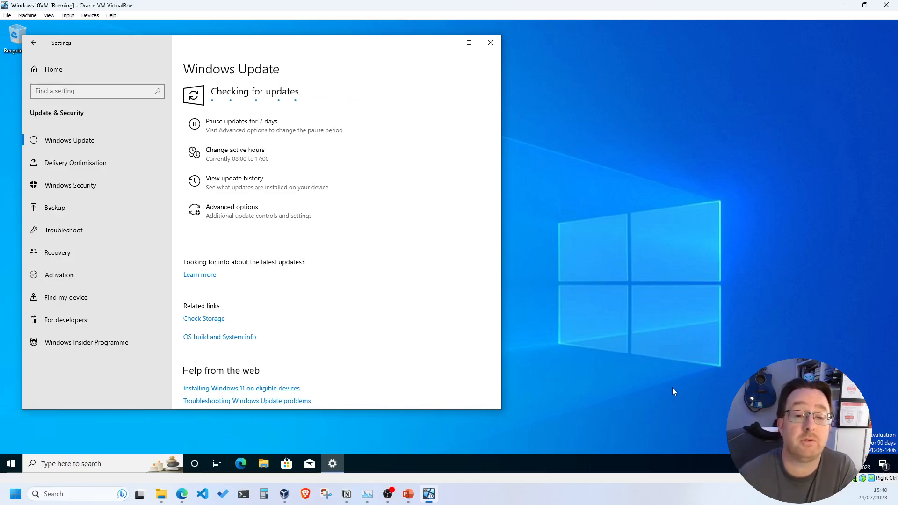
{"action": "left_click_drag", "start_coordinate": [332, 40], "coordinate": [452, 43]}
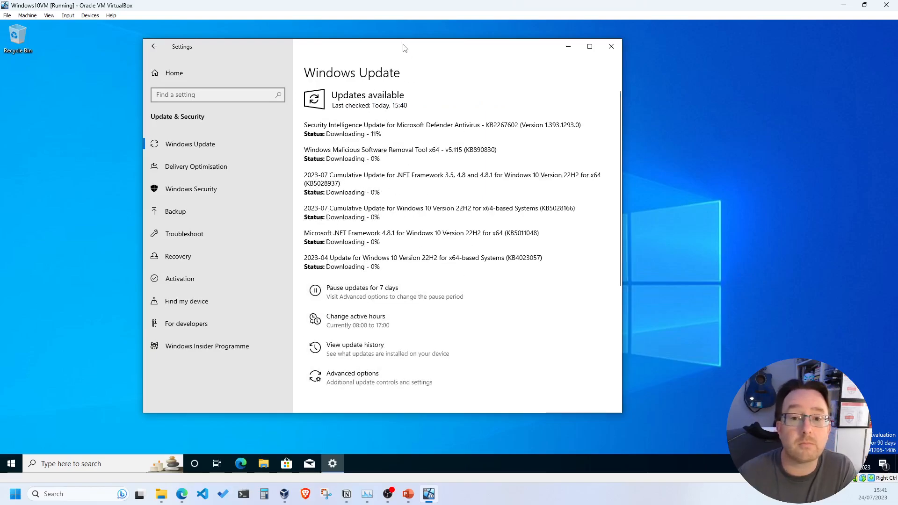
{"action": "left_click_drag", "start_coordinate": [404, 48], "coordinate": [636, 48]}
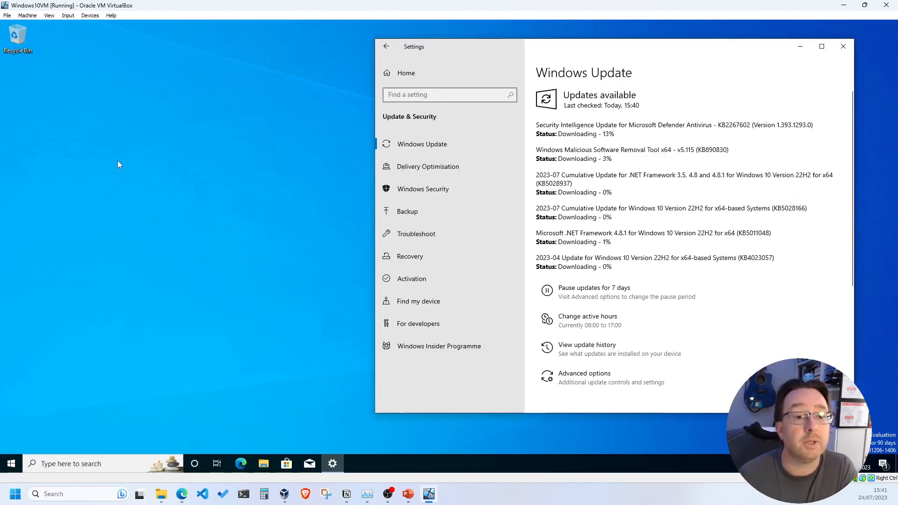